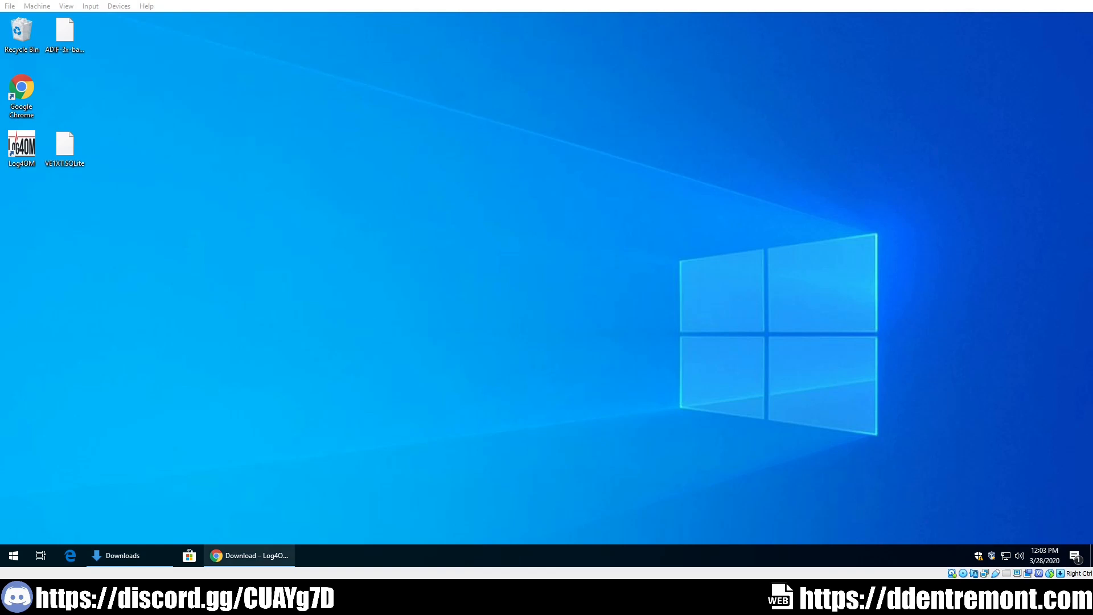
- Examine the Log4OM 2 download page in the browser for its address, current release and .NET Framework requirement
click(245, 554)
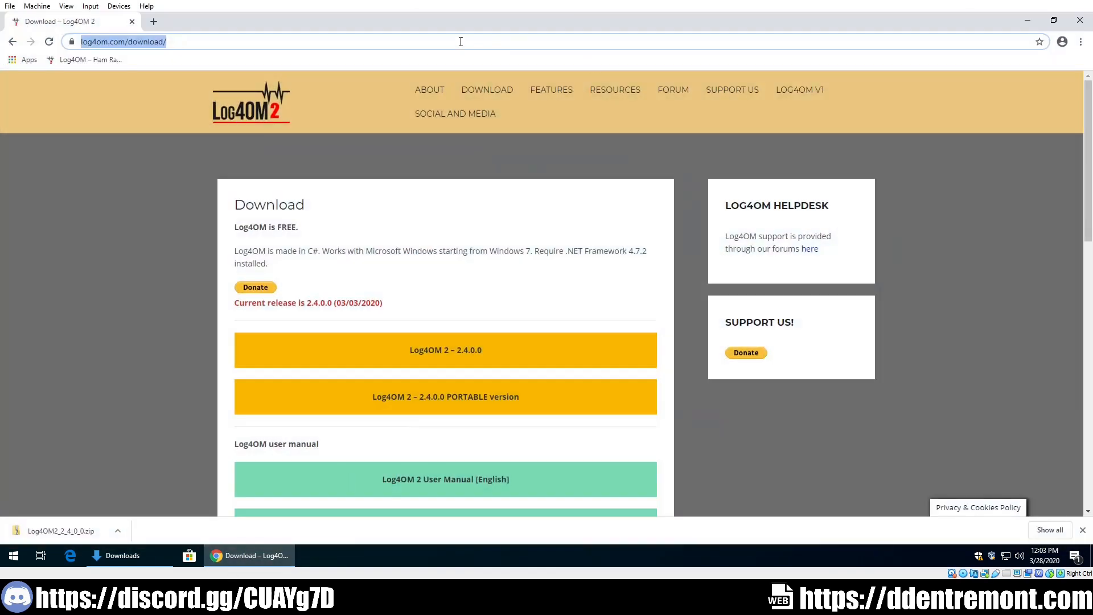
click(194, 39)
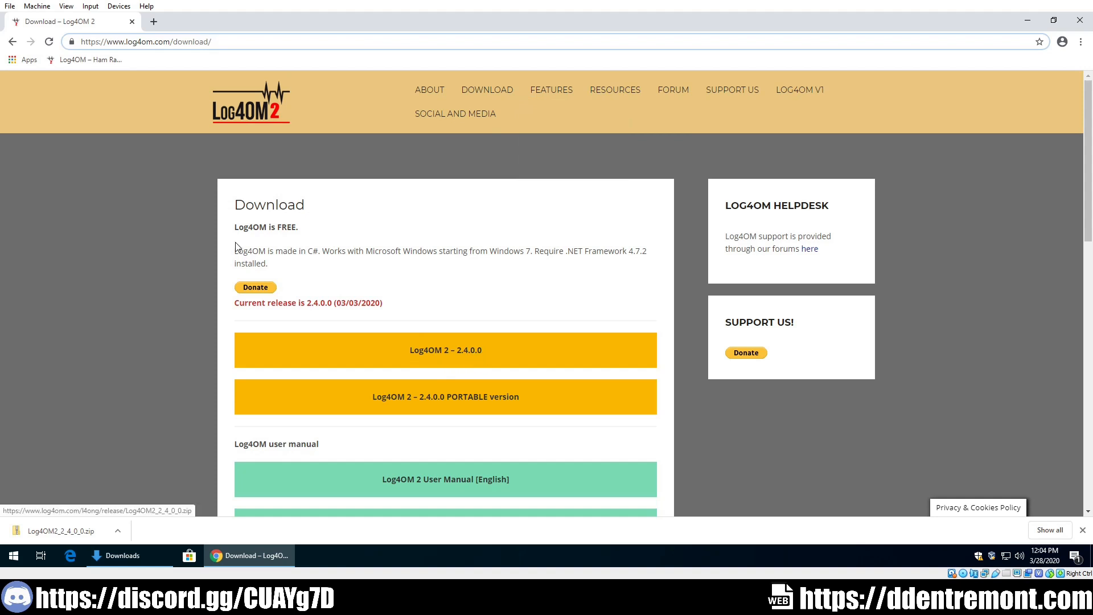
drag(236, 252, 638, 251)
click(587, 255)
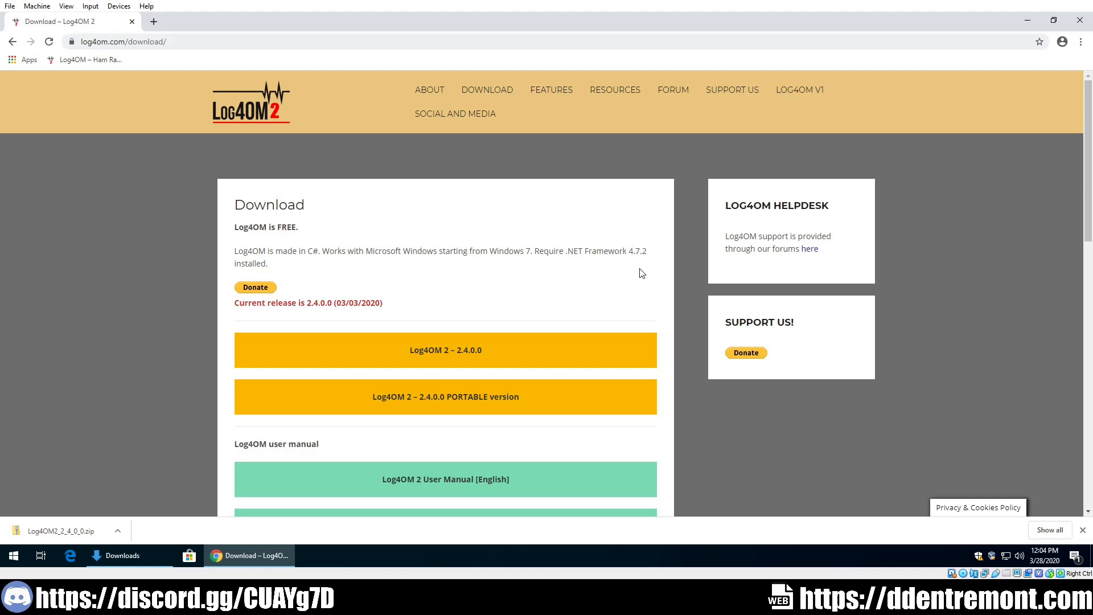
drag(568, 252, 602, 252)
click(645, 252)
click(528, 253)
drag(579, 250, 605, 249)
double_click(605, 250)
click(545, 249)
drag(533, 250, 616, 256)
click(579, 251)
click(617, 255)
- Switch to the Downloads folder, look inside the Log4OM2_2_4_0_0 zip archive and return to the folder
click(1027, 20)
click(122, 555)
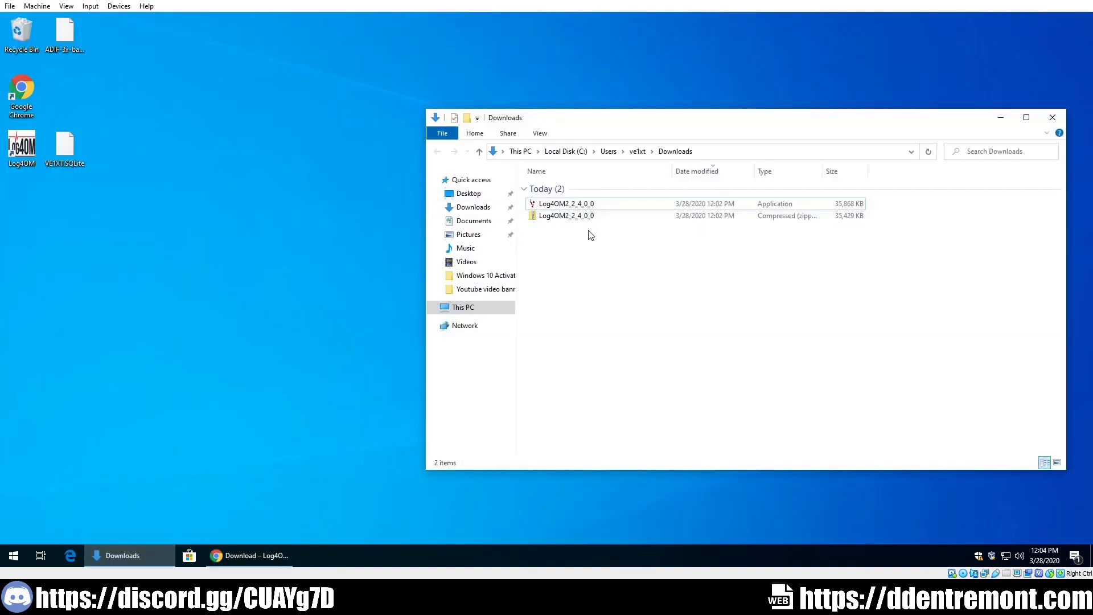
click(562, 204)
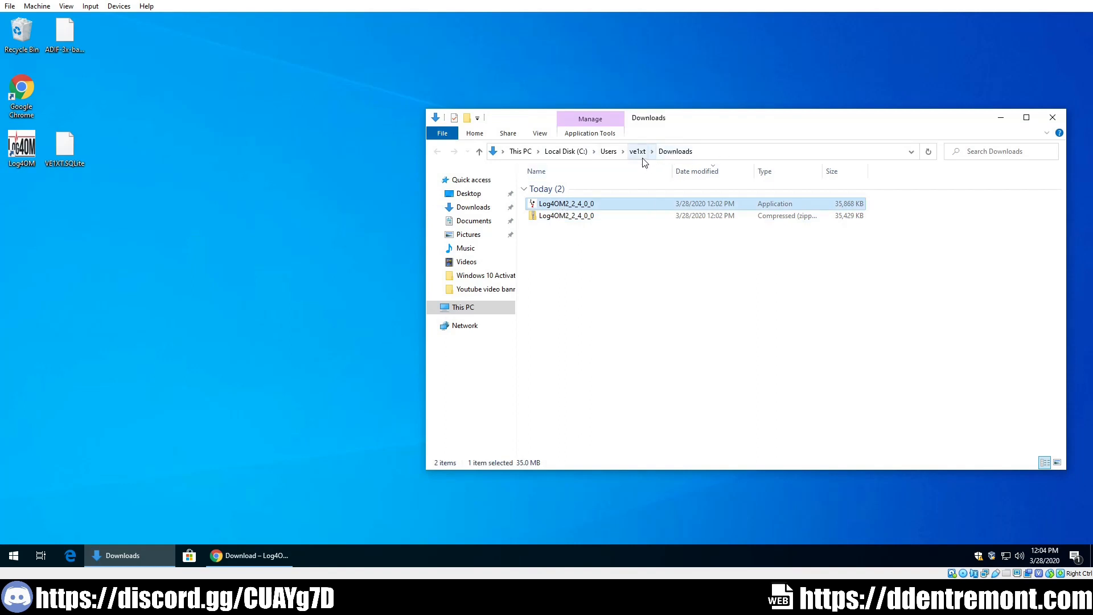
click(556, 219)
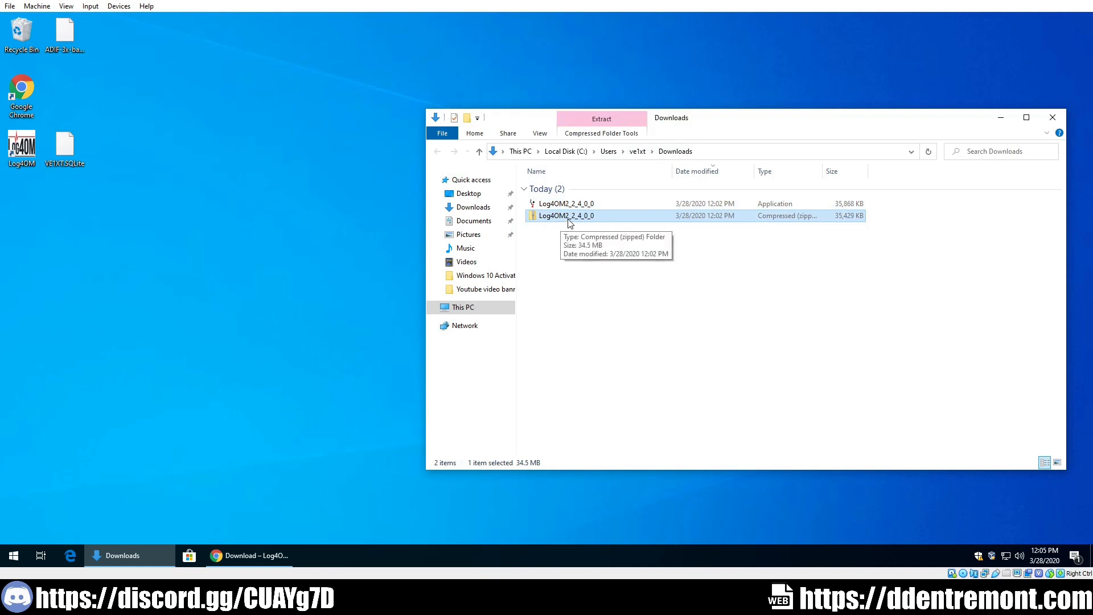
double_click(570, 222)
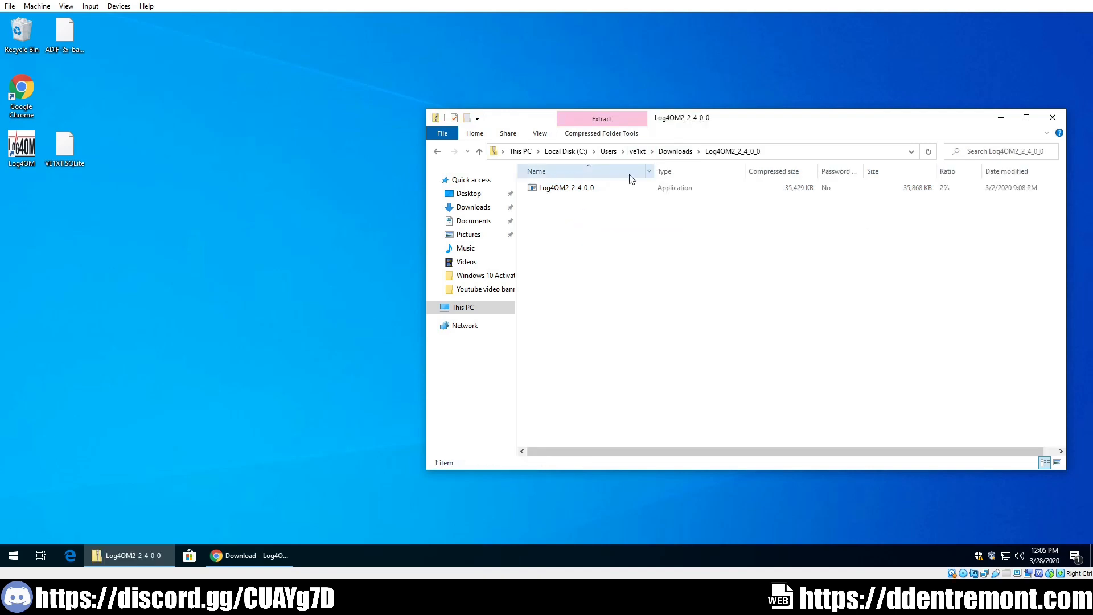
click(480, 153)
right_click(544, 218)
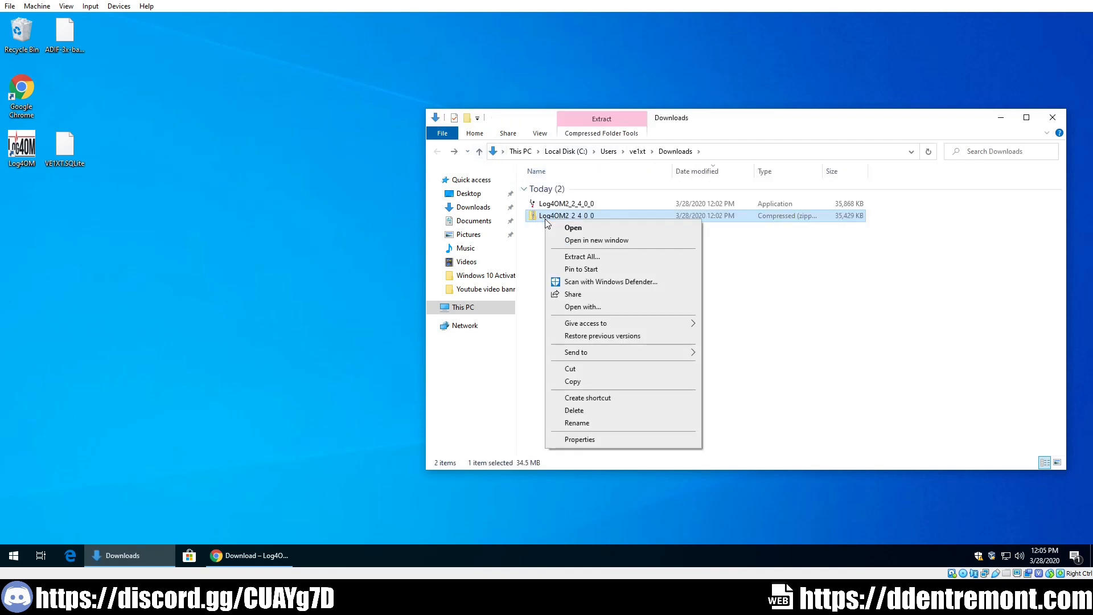
click(595, 256)
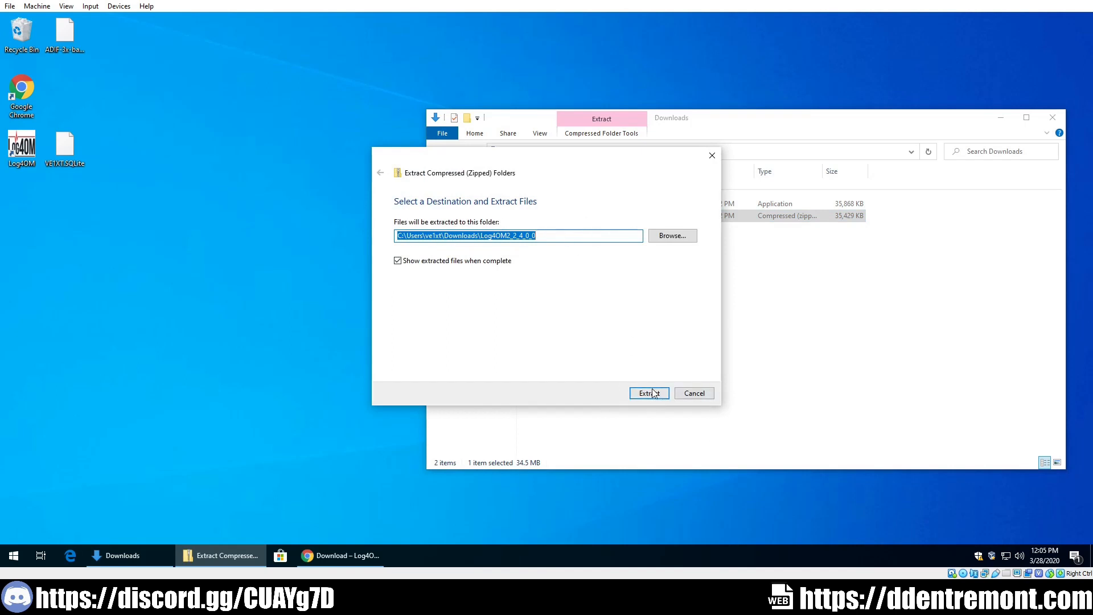
click(681, 394)
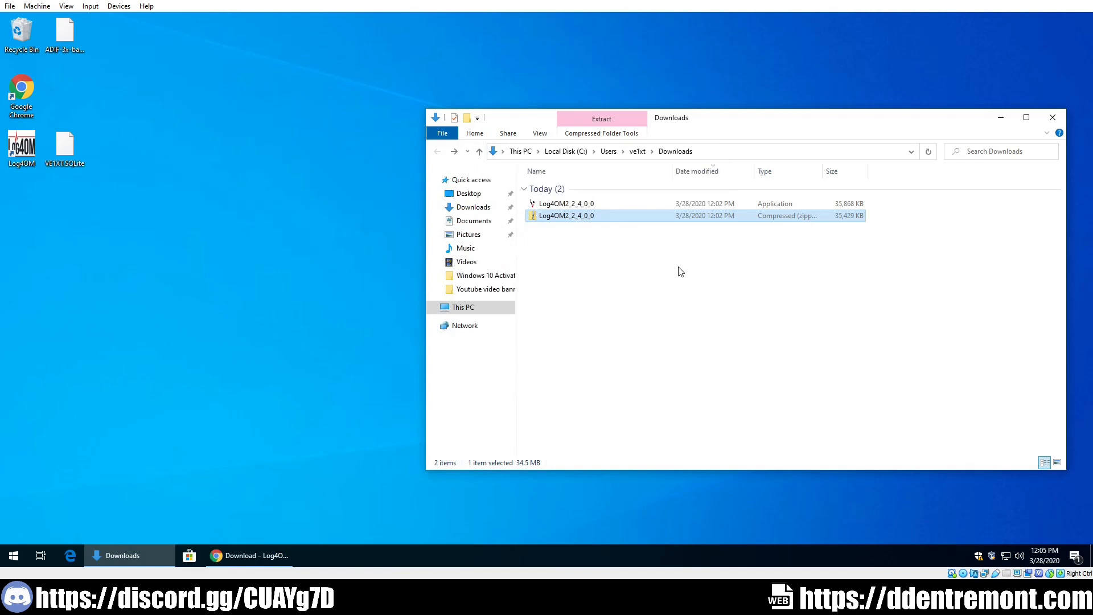
- Run the Log4OM2_2_4_0_0 application from Downloads and allow it to run despite the SmartScreen block
click(569, 203)
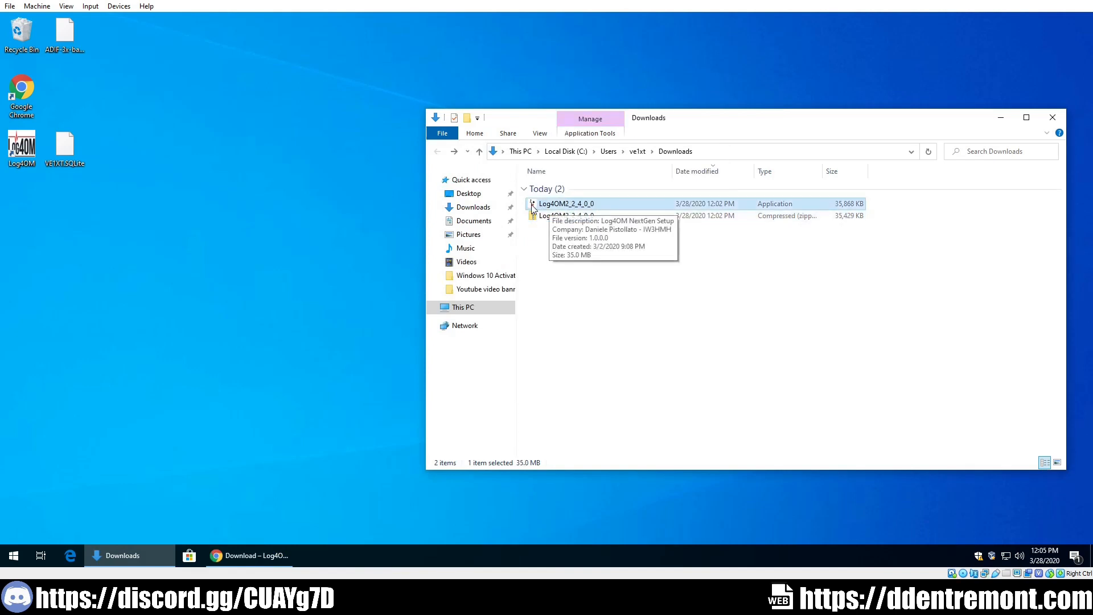
double_click(559, 206)
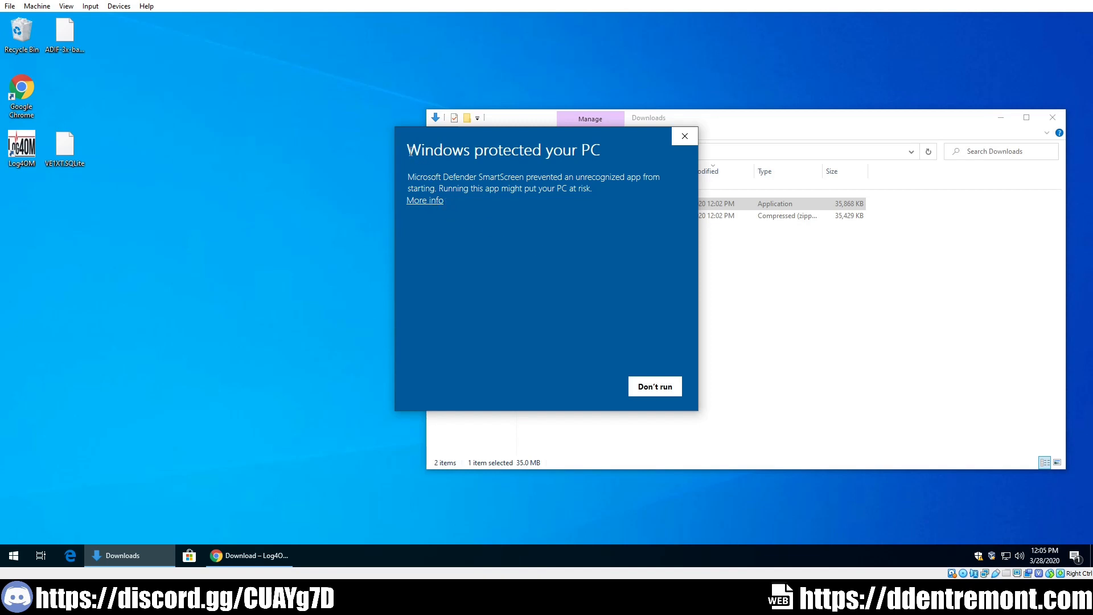
click(421, 203)
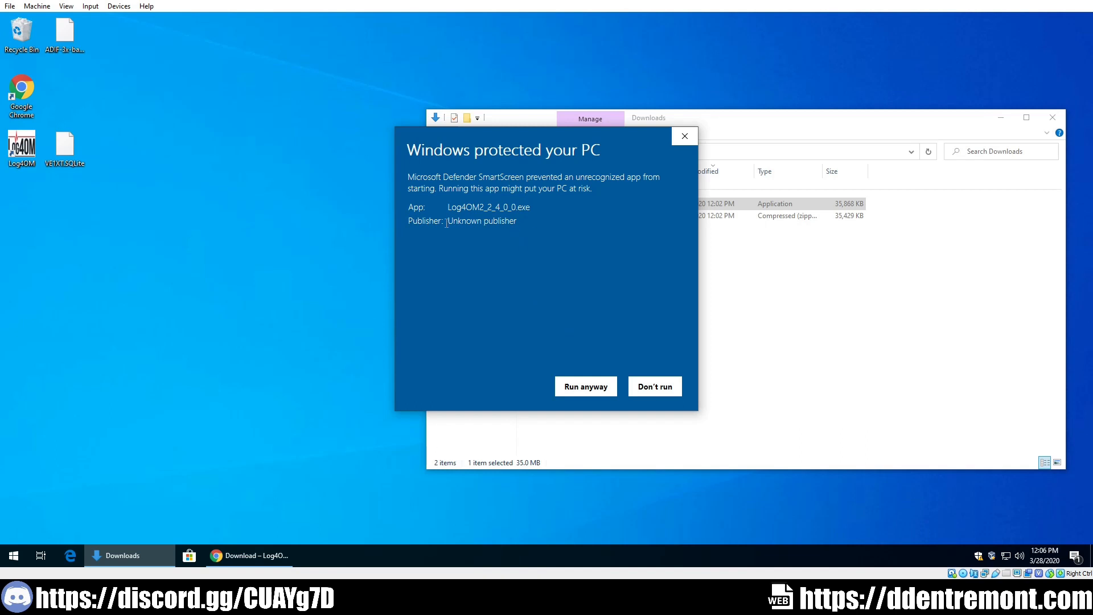
click(572, 389)
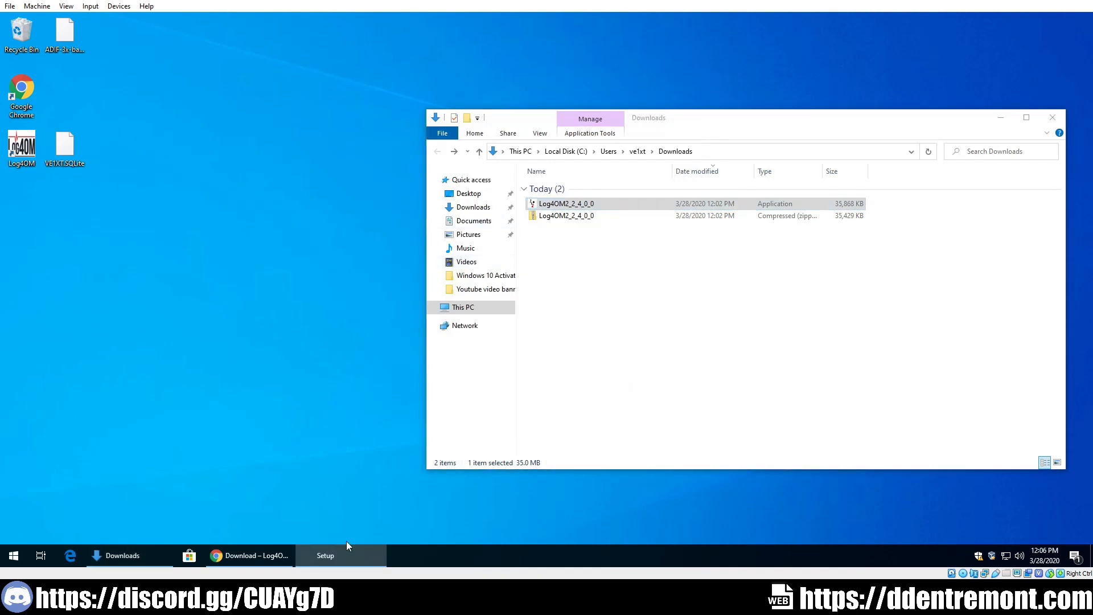
- Minimize the Downloads window and accept English as the setup language
click(885, 125)
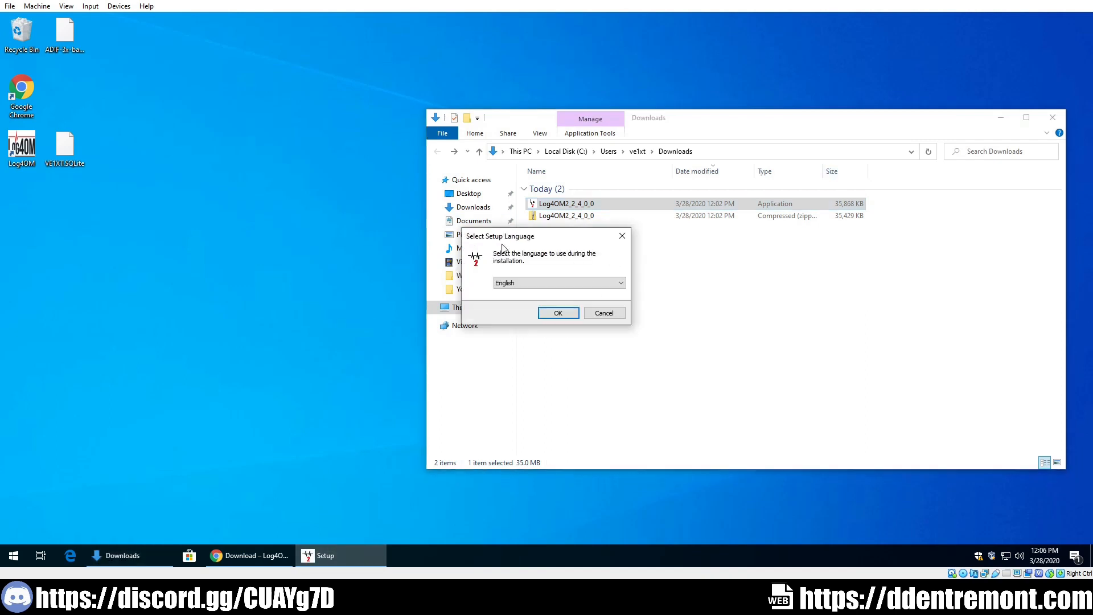
click(998, 129)
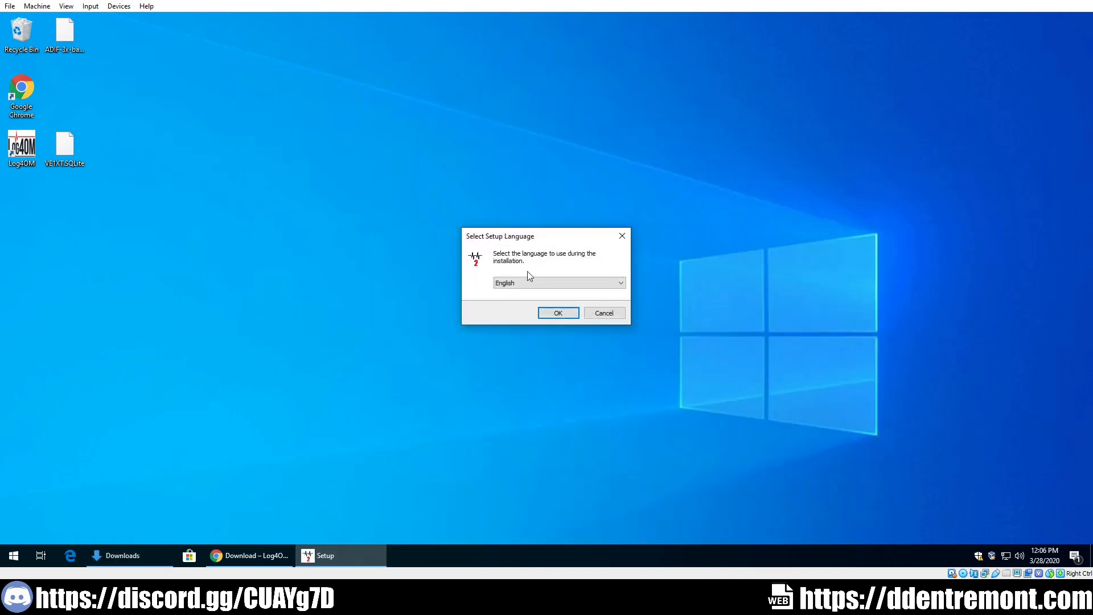
drag(519, 234, 486, 191)
click(494, 240)
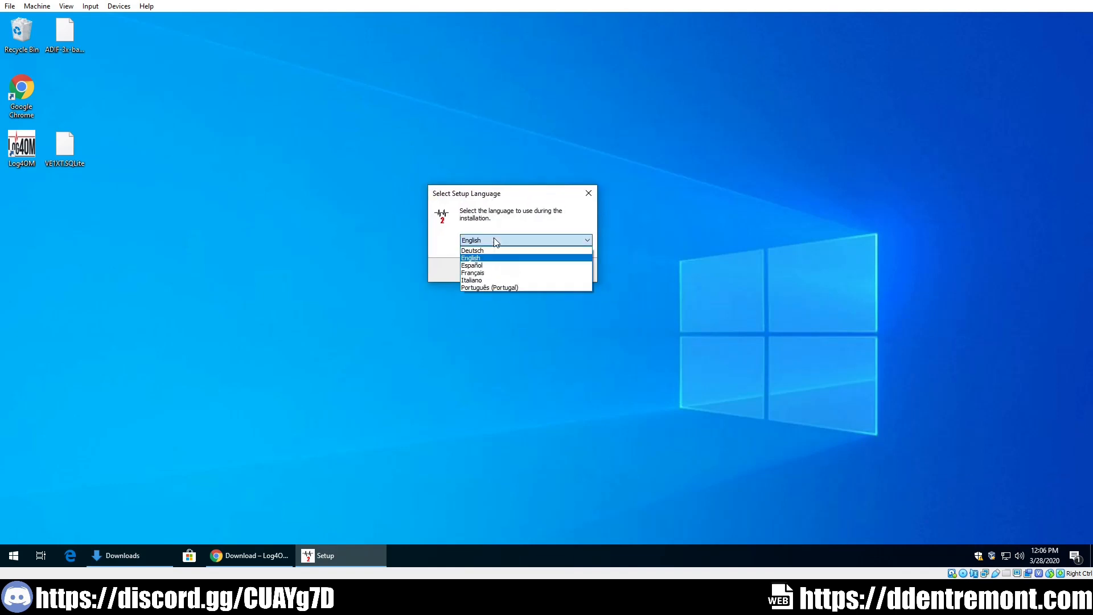
click(524, 238)
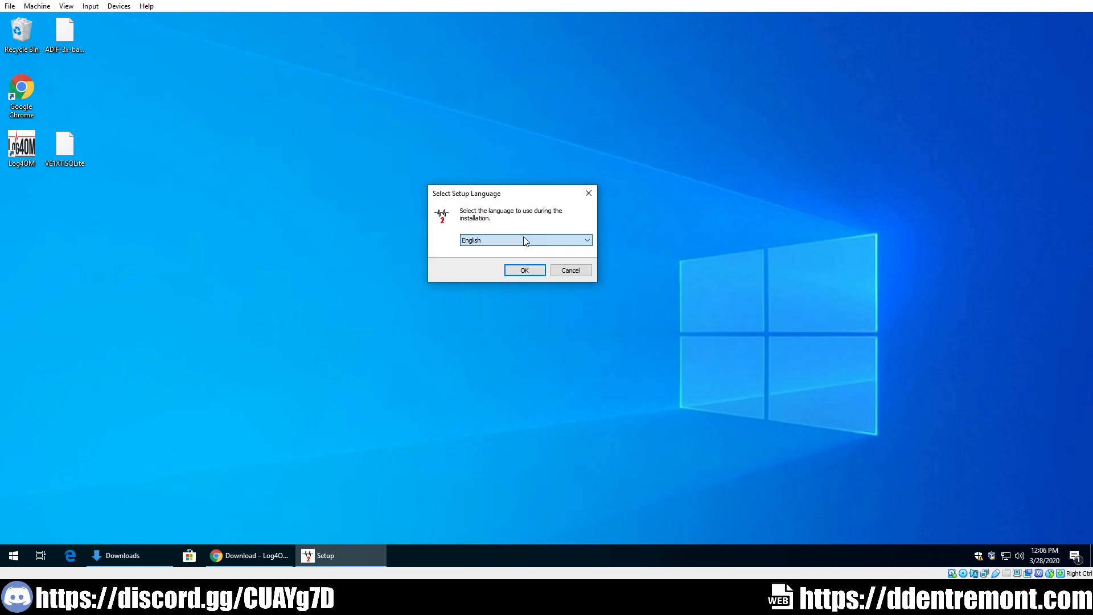
click(523, 271)
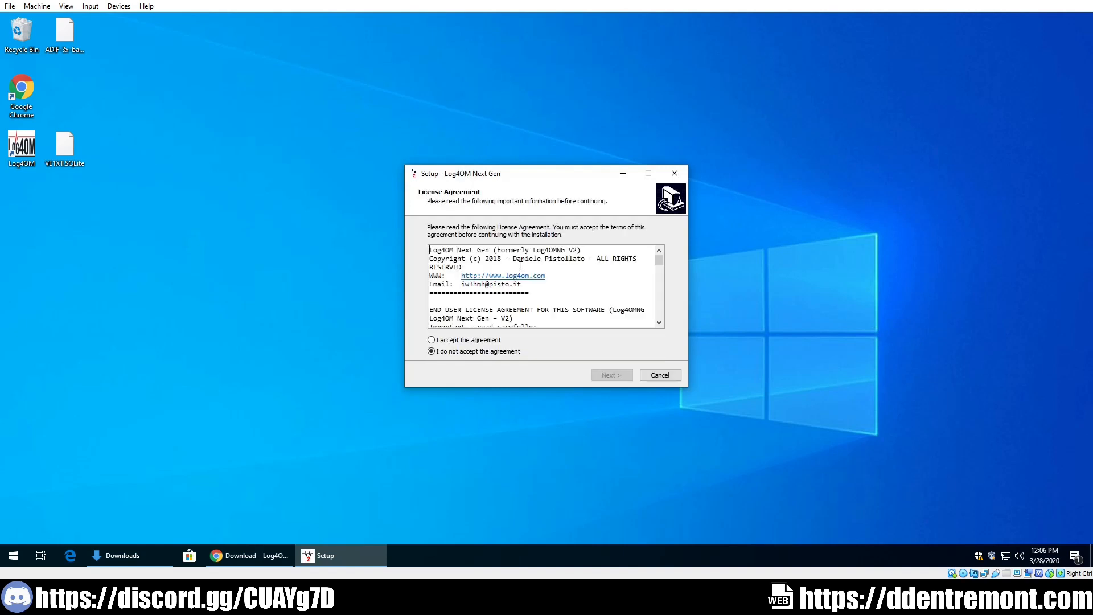
- Accept the Log4OM Next Gen license agreement after glancing through its text, and continue the setup
drag(520, 174, 493, 160)
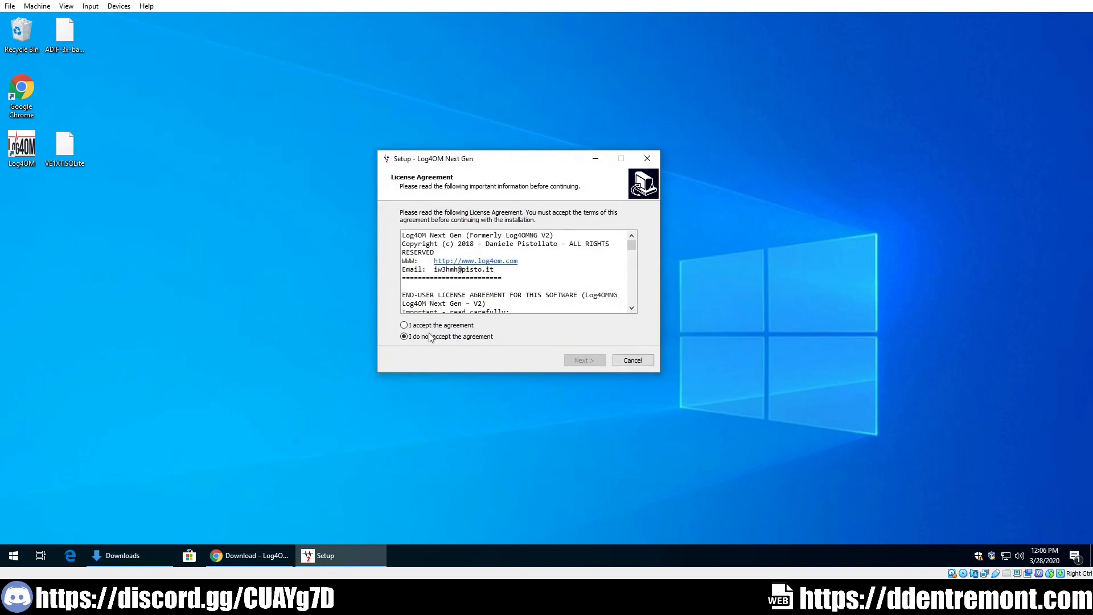
click(424, 327)
scroll(635, 247, down, 5)
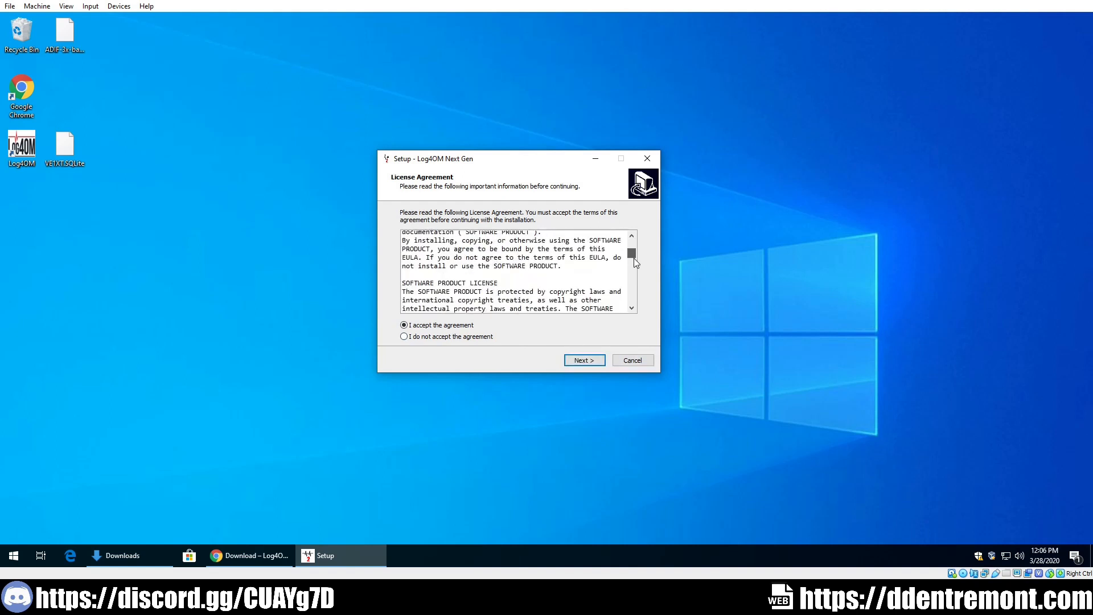
scroll(636, 247, up, 5)
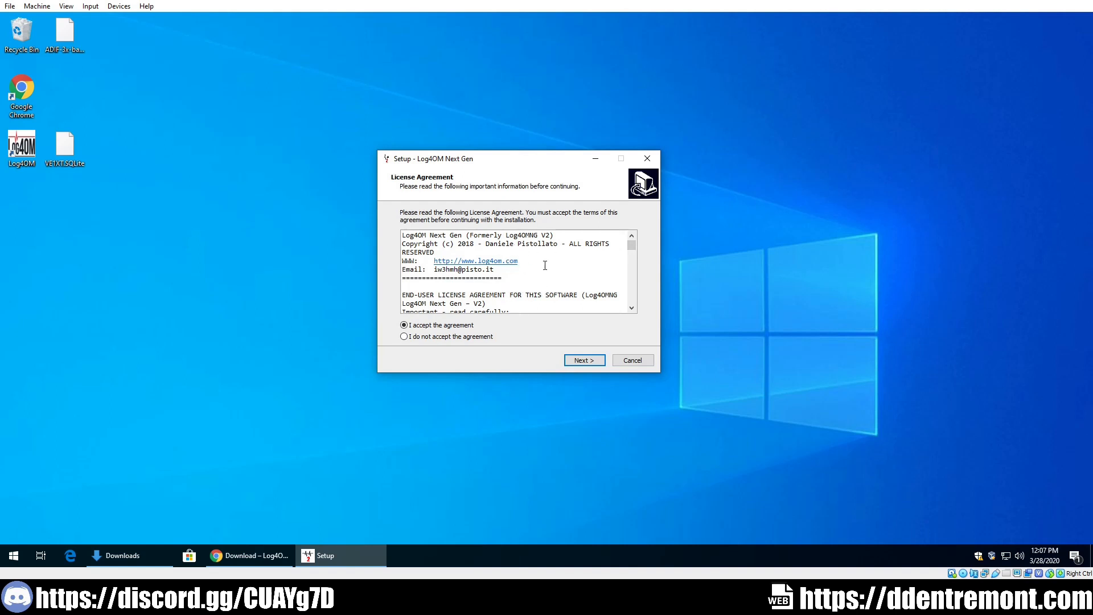
drag(458, 244, 474, 247)
click(516, 245)
click(579, 360)
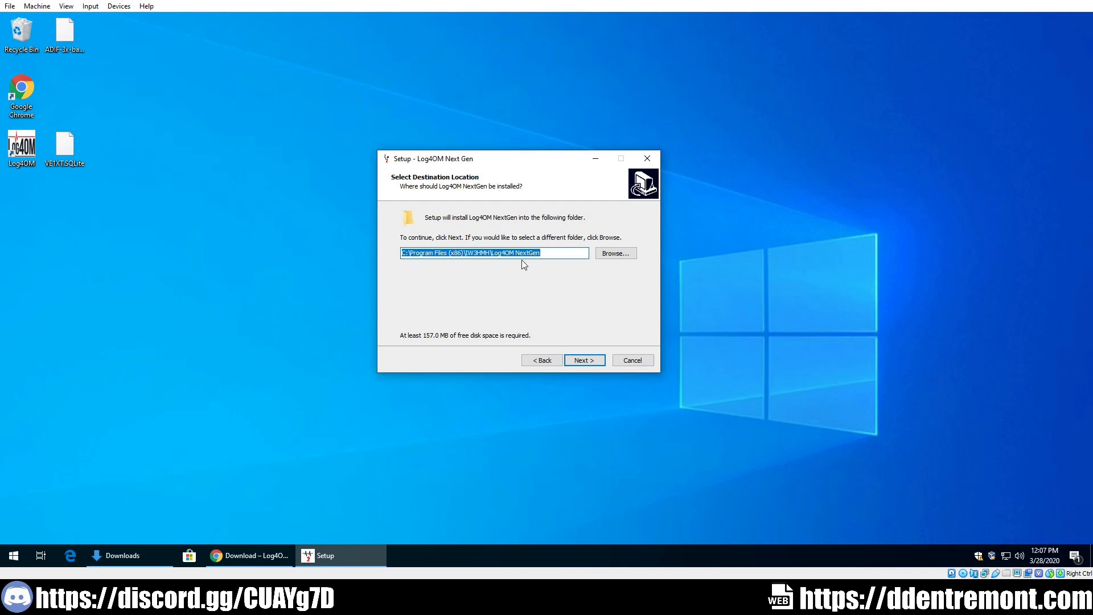
- Keep the default destination folder C:\Program Files (x86)\IW3HMH\Log4OM NextGen and continue
mouse_move(491, 254)
mouse_down()
mouse_move(555, 257)
mouse_move(509, 260)
mouse_up()
click(542, 256)
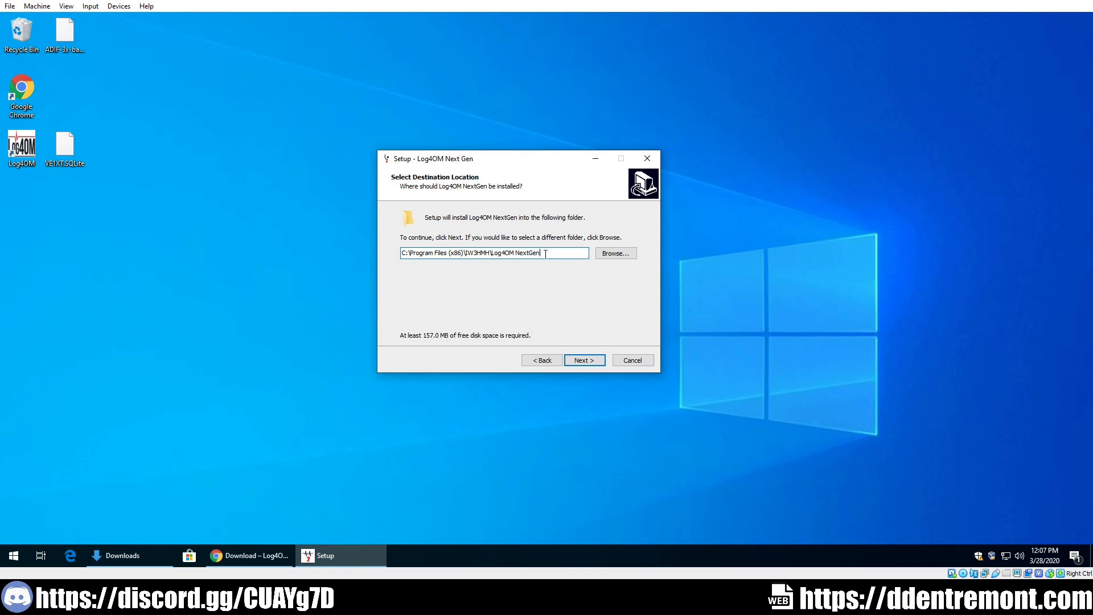
drag(516, 255, 490, 255)
click(549, 255)
click(578, 362)
- Include the Omnirig installation component and keep Log4OM NextGen as the Start Menu folder
click(431, 259)
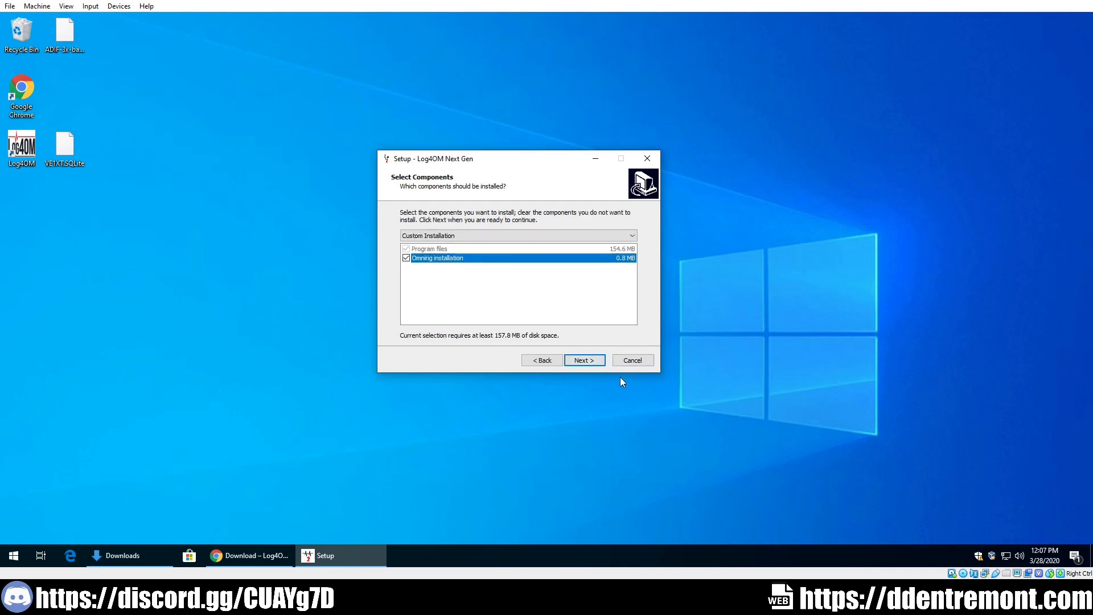
click(582, 361)
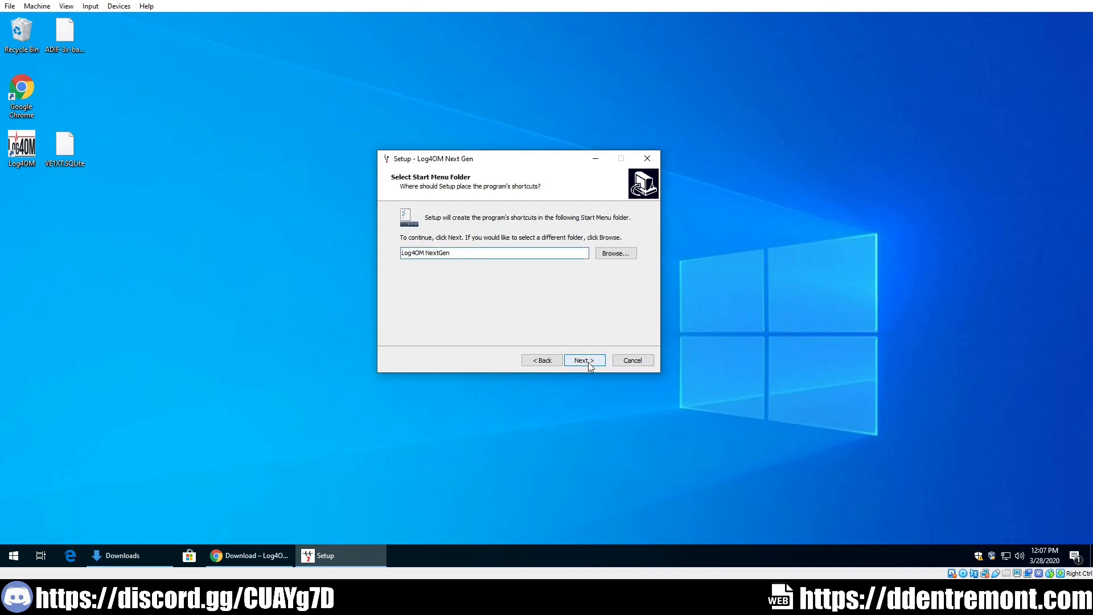
click(589, 362)
- Enable the desktop shortcut and start the Log4OM NextGen installation
click(434, 252)
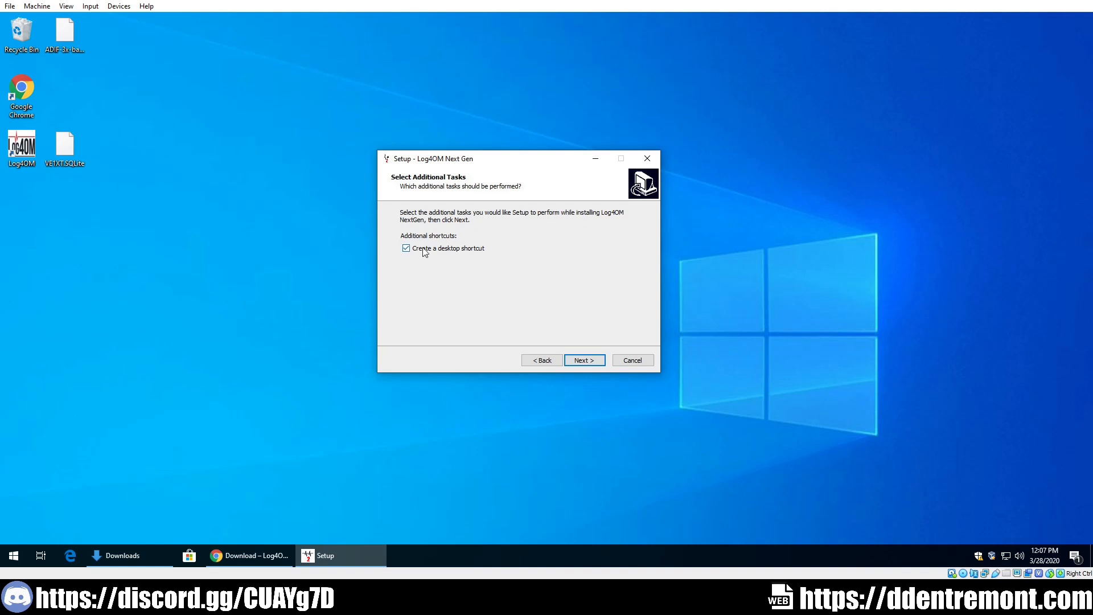
click(597, 369)
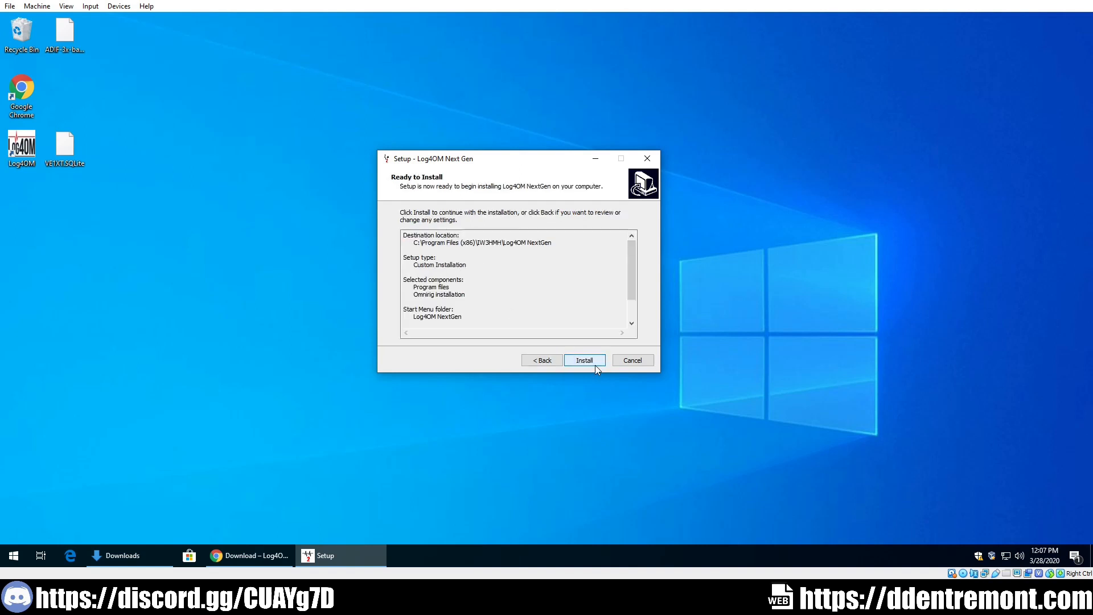
click(593, 364)
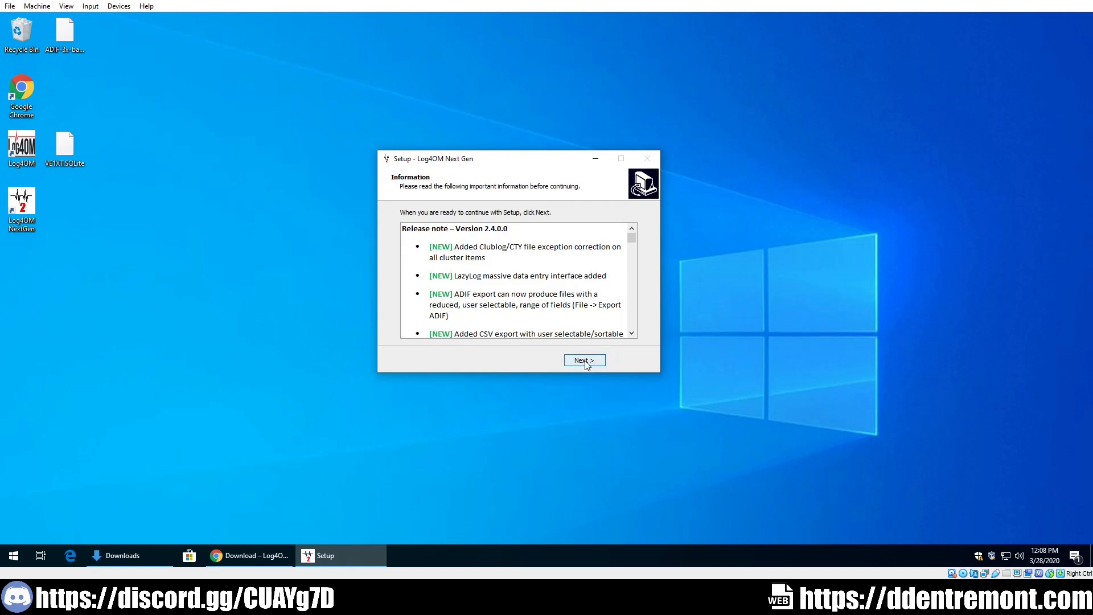
- Look over the version 2.4.0.0 release notes and proceed to the final setup page
scroll(631, 237, down, 2)
scroll(633, 233, up, 2)
drag(491, 228, 506, 228)
click(505, 229)
scroll(630, 250, down, 2)
scroll(631, 248, up, 2)
click(577, 361)
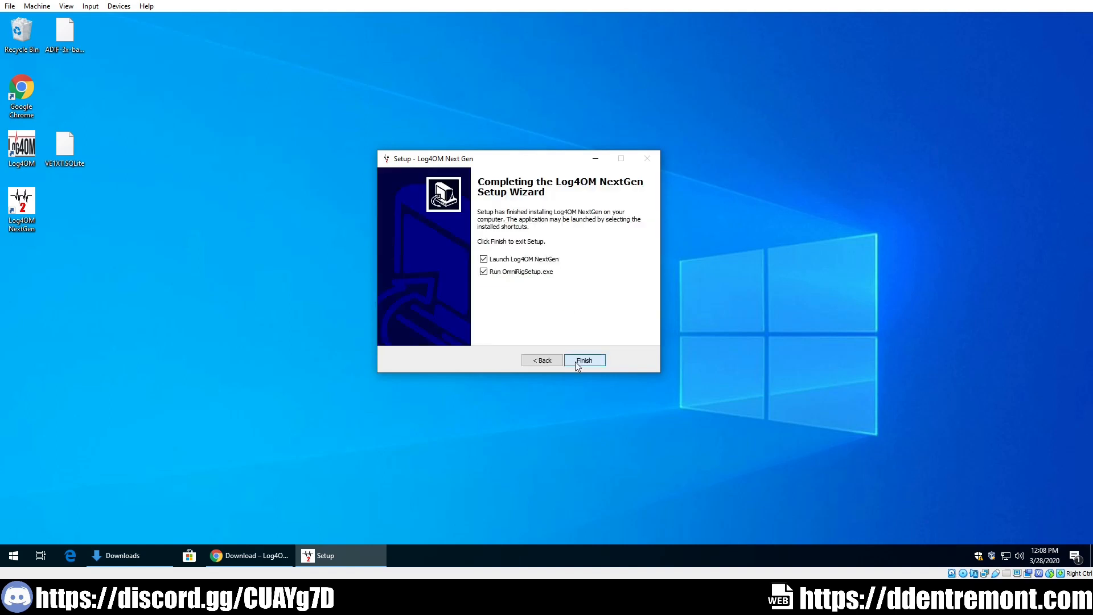
- Turn off launching Log4OM NextGen and running OmniRigSetup.exe, and finish the setup wizard
click(506, 275)
click(501, 261)
click(582, 361)
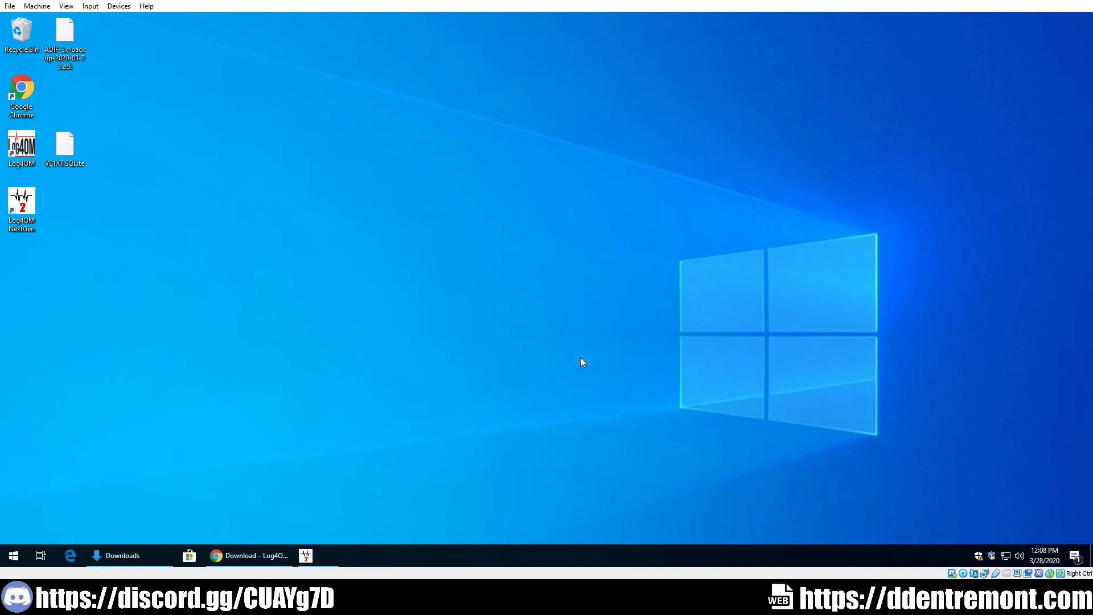
- Place the SQLite file icon directly below the ADIF backup on the desktop, and open the original Log4OM, dismissing its new-release notice
drag(74, 151, 71, 99)
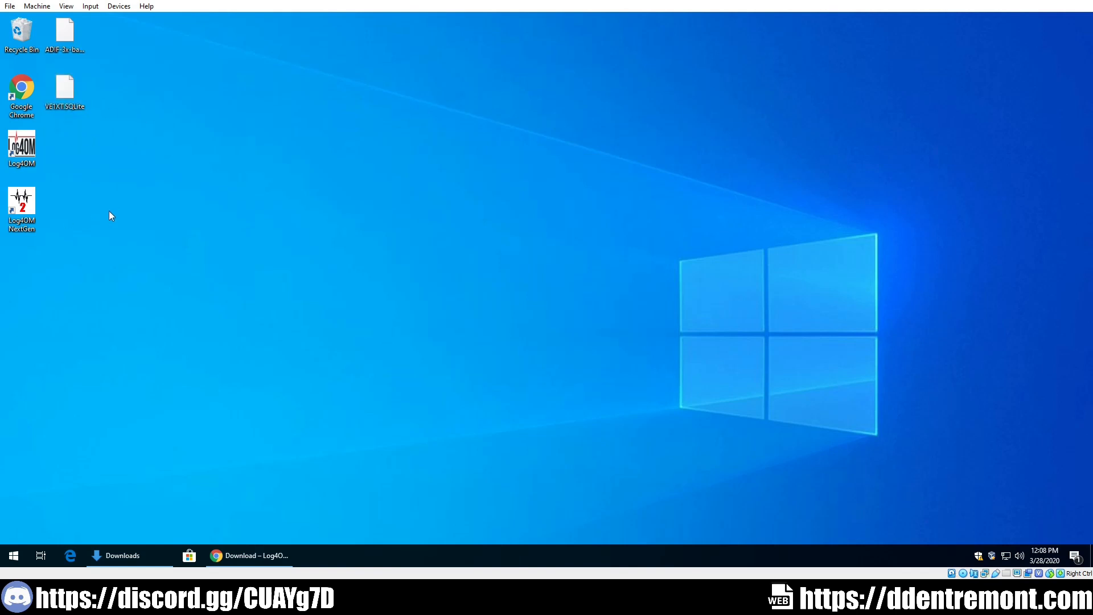
double_click(29, 151)
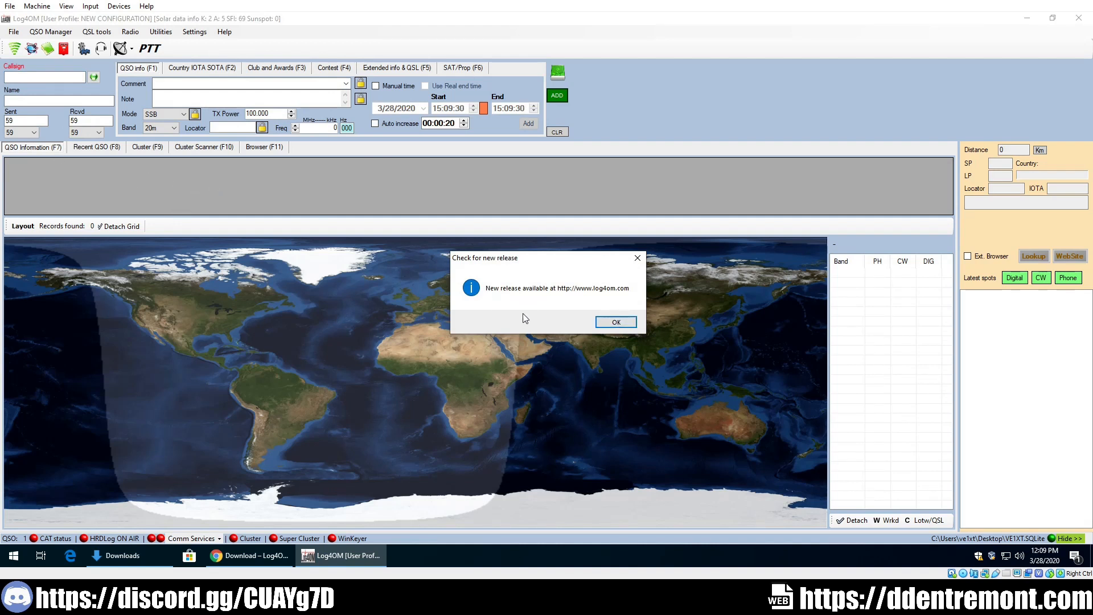
drag(537, 257, 523, 195)
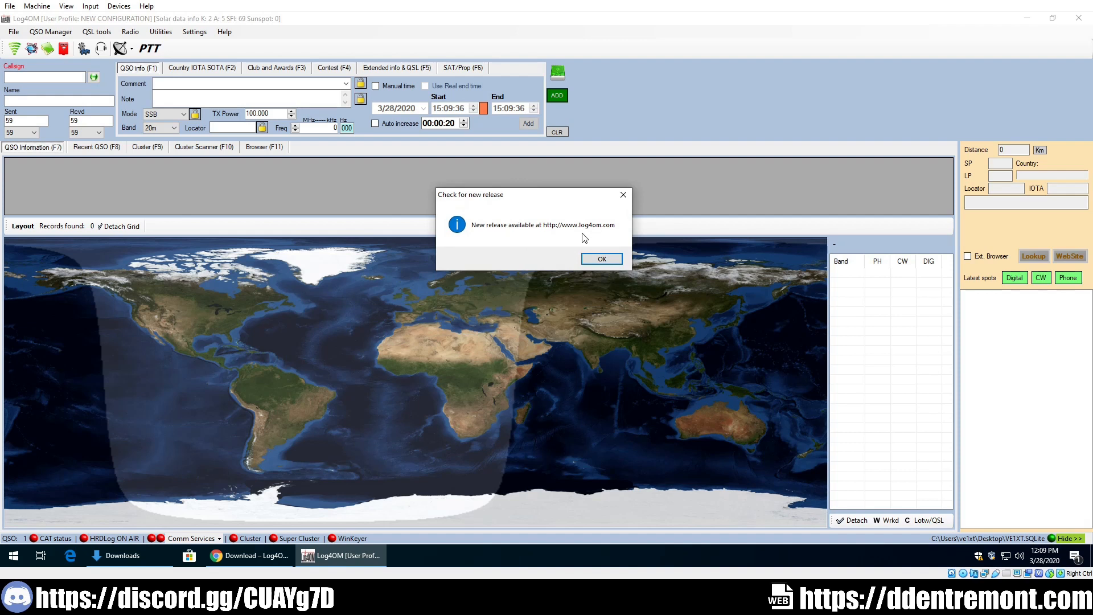
click(618, 260)
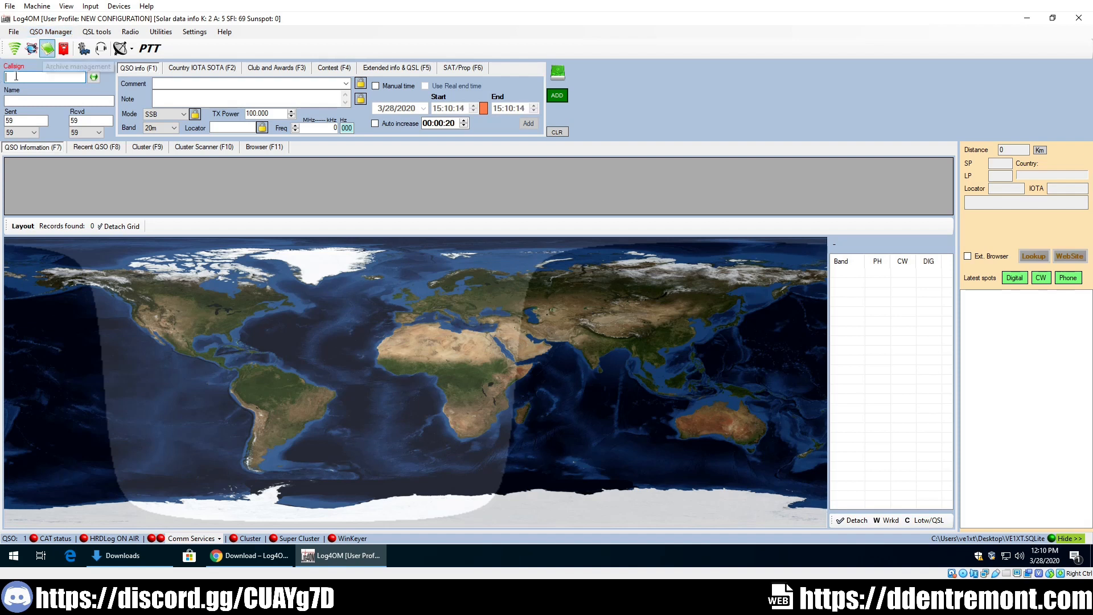
- Start an ADIF export of the log and set its target file to backup on the Desktop
click(16, 33)
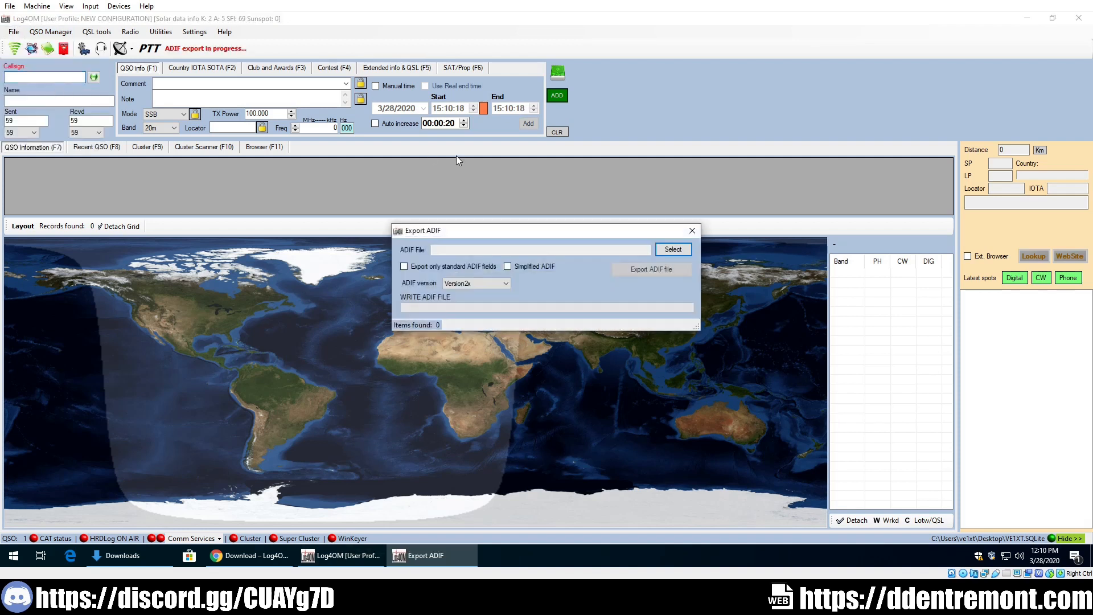
drag(490, 233, 444, 197)
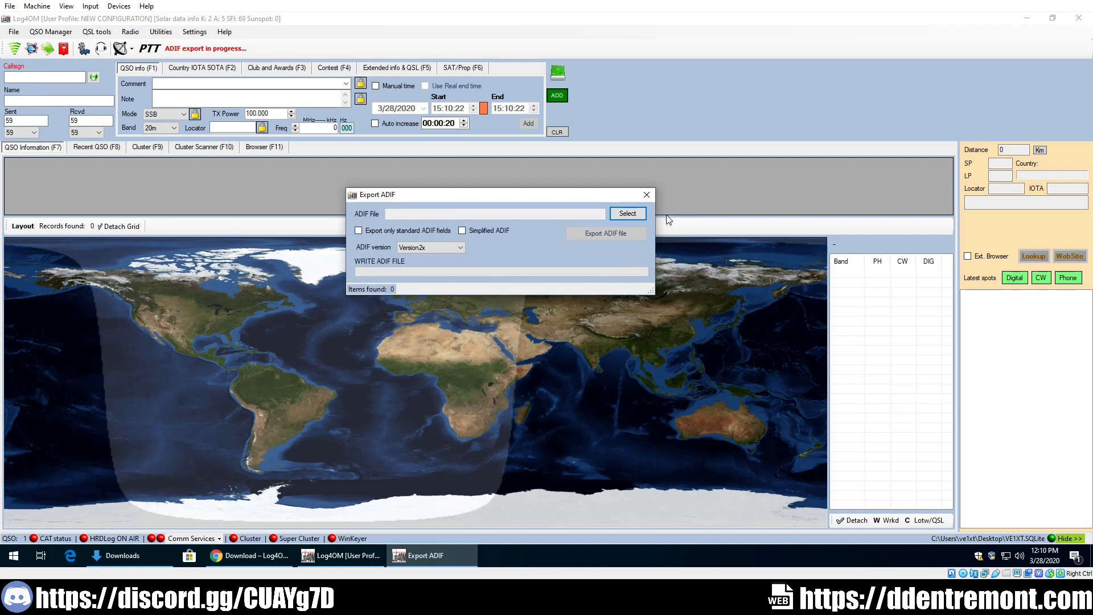
drag(518, 200, 526, 197)
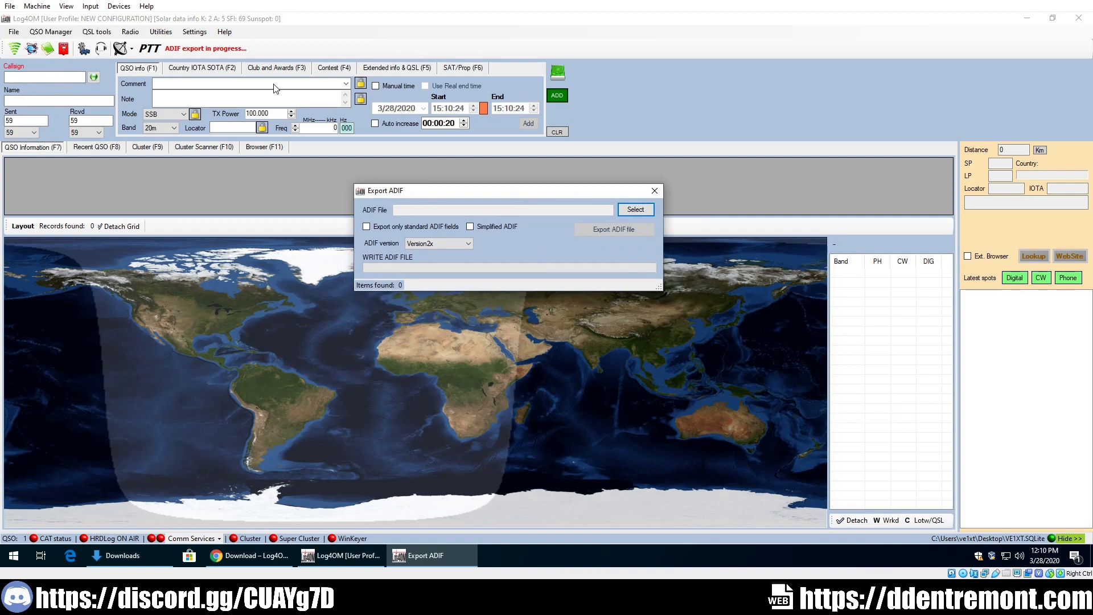
click(636, 210)
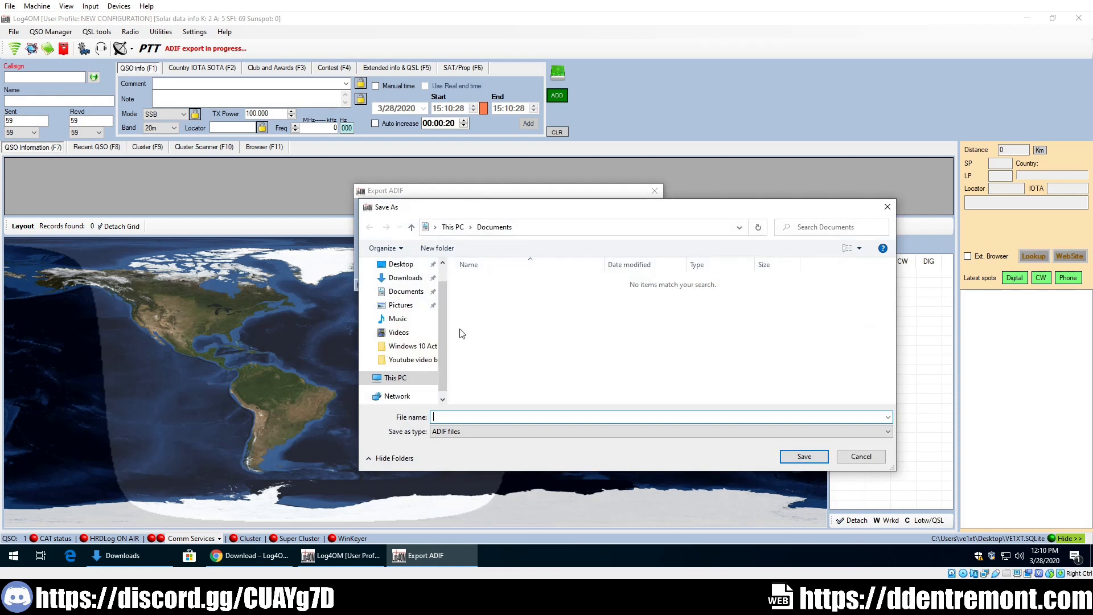
scroll(401, 288, up, 1)
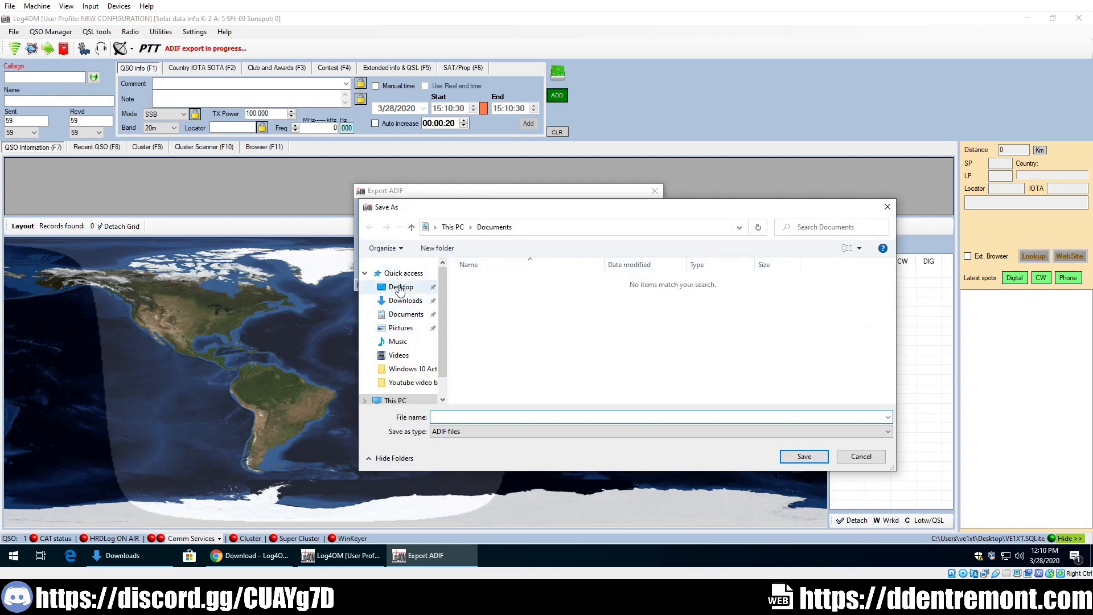
click(400, 288)
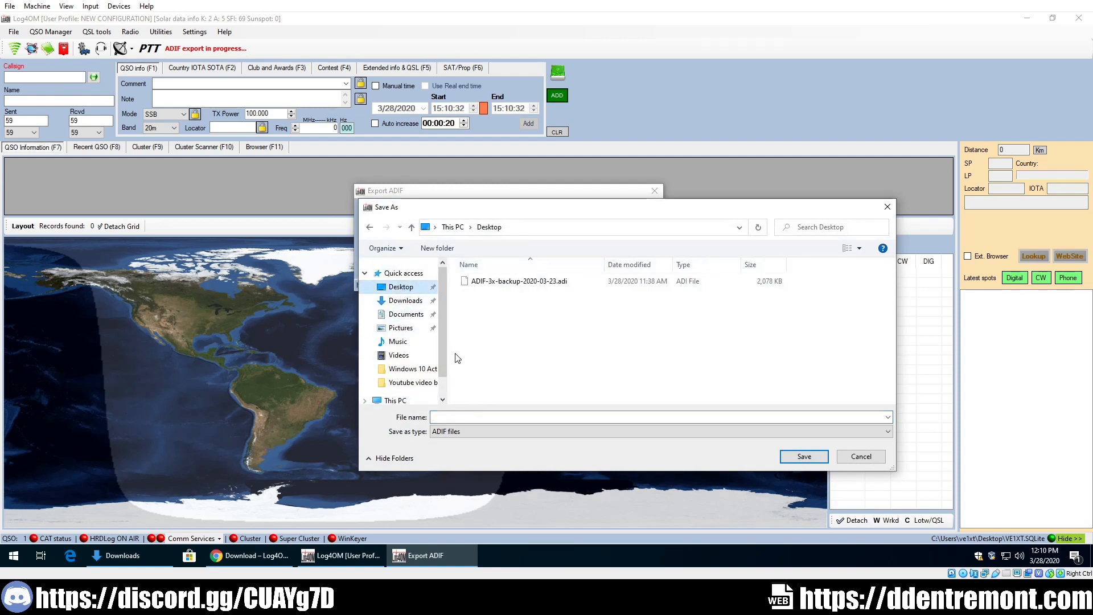
click(466, 412)
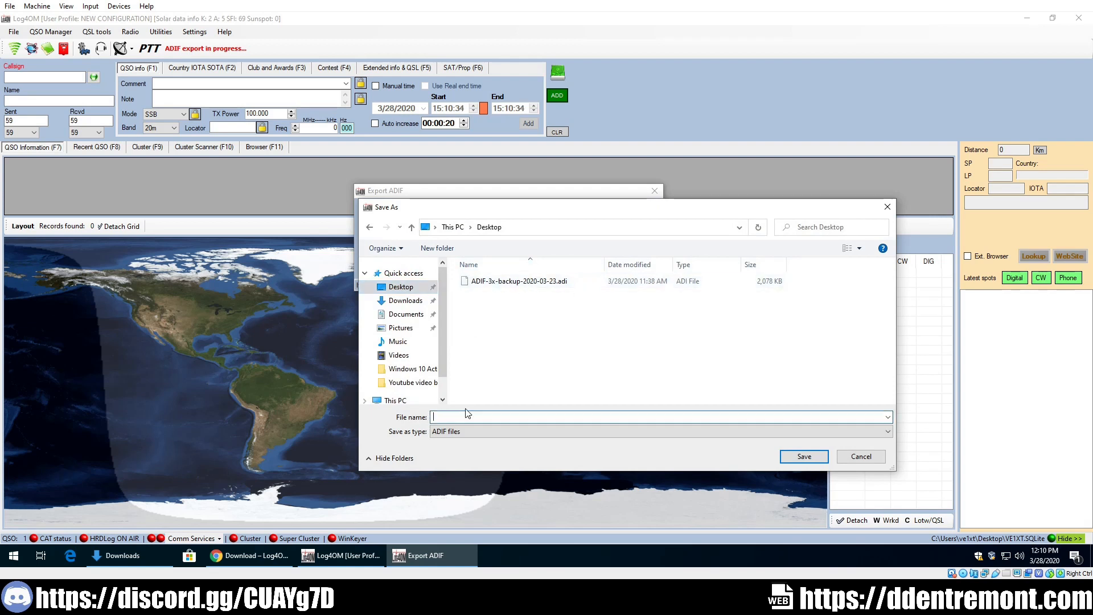
text(backup)
click(806, 463)
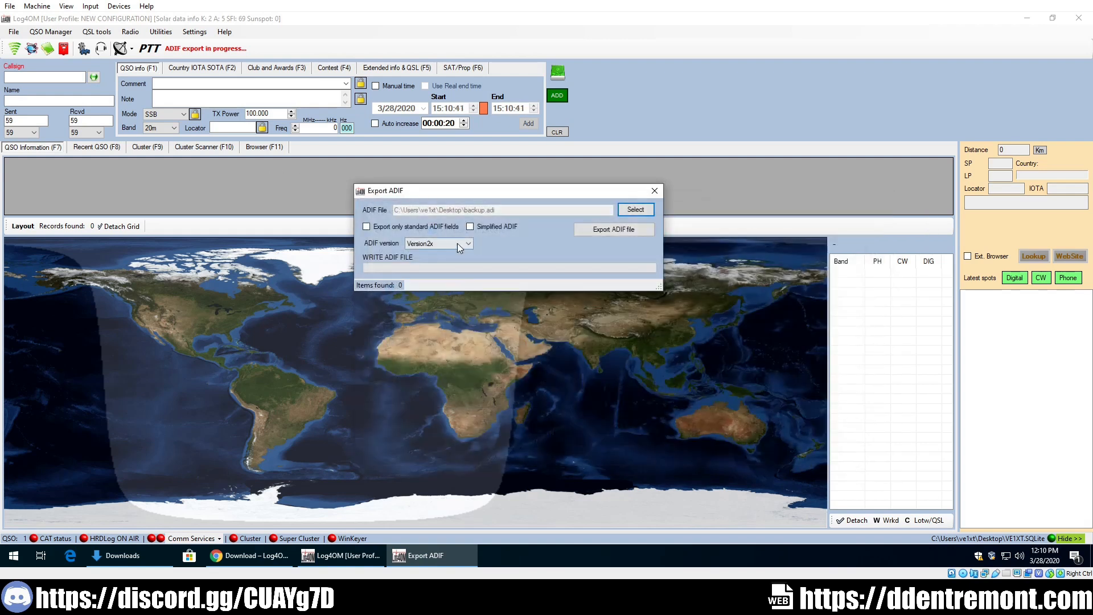
- Set the ADIF version to Version3x, export the ADIF file, and close the export dialog
click(455, 242)
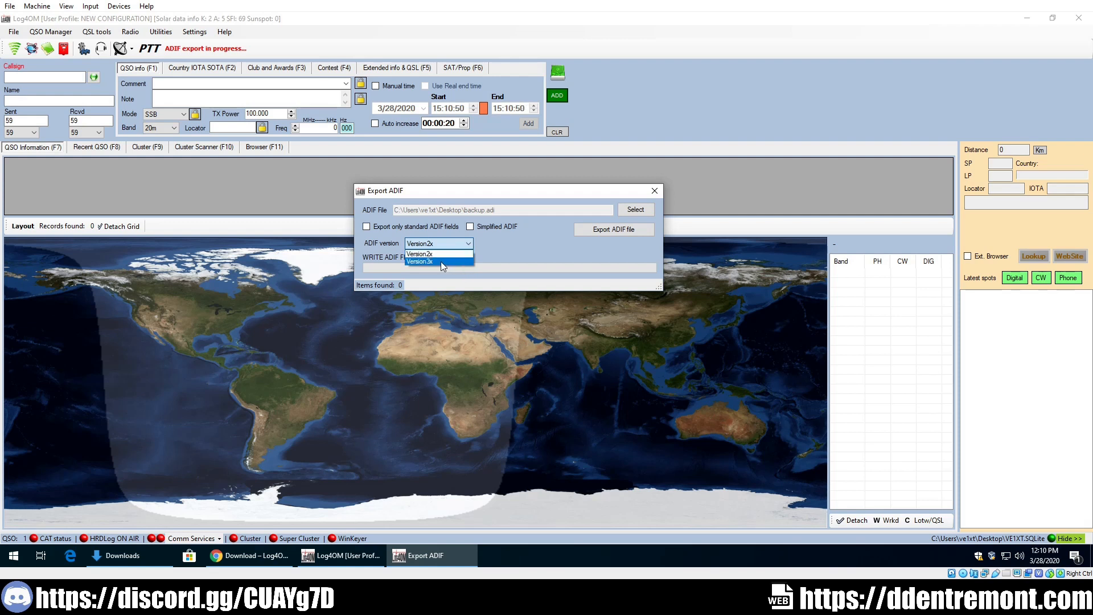
click(440, 261)
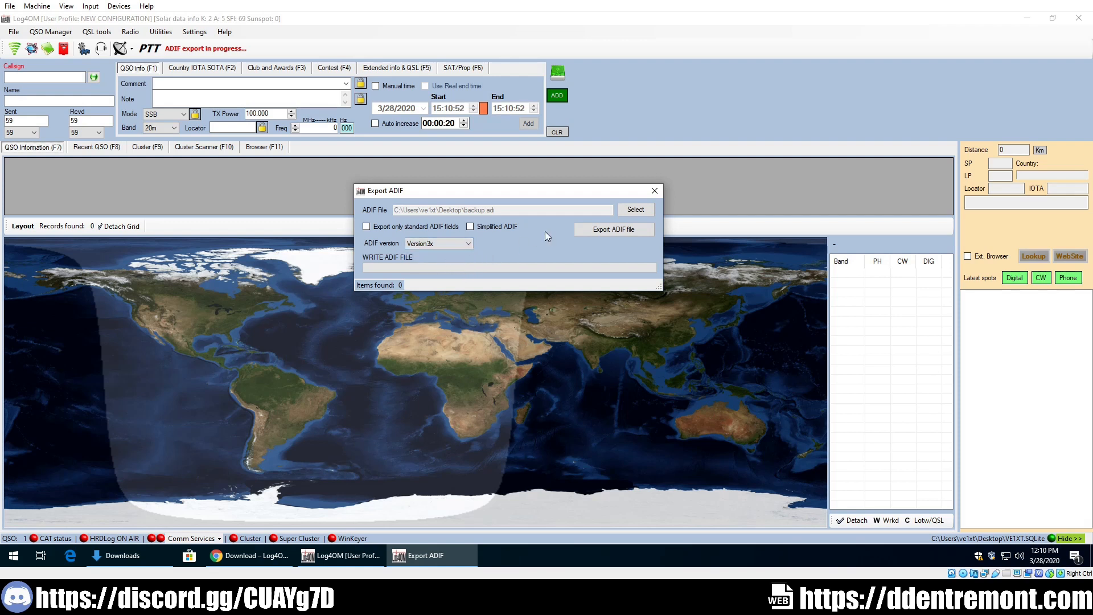
click(610, 230)
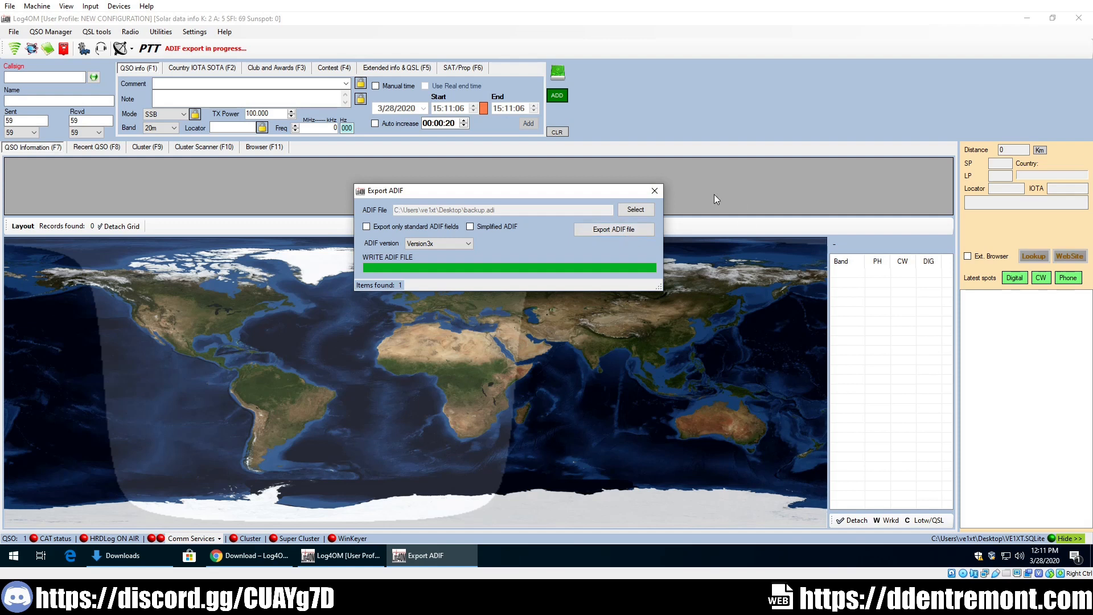
click(655, 192)
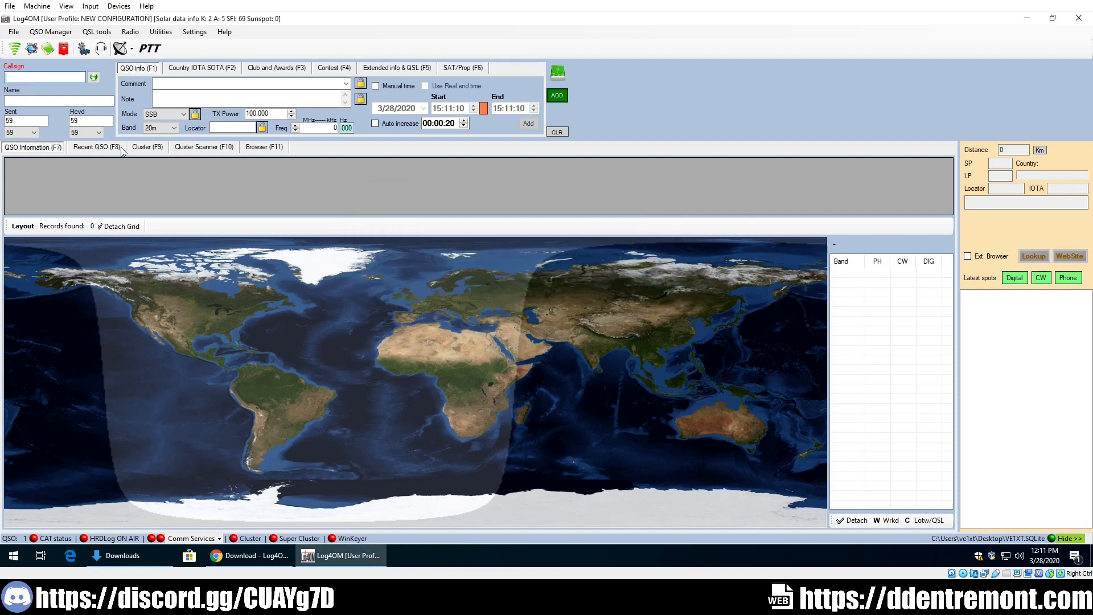
- Show the recent QSO list, and exit the original Log4OM
click(143, 149)
click(104, 150)
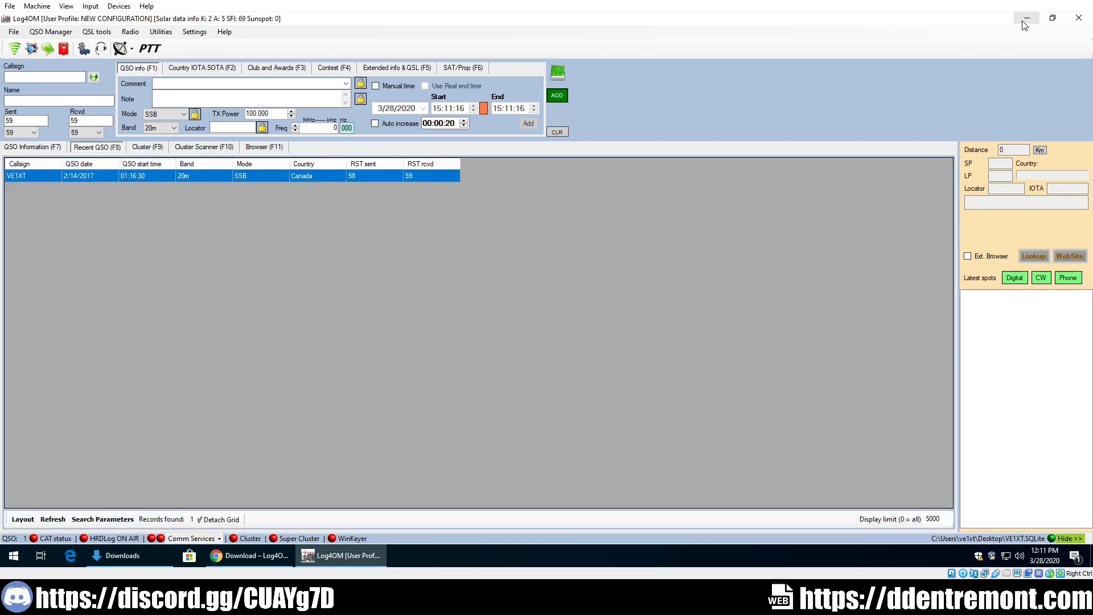
click(14, 32)
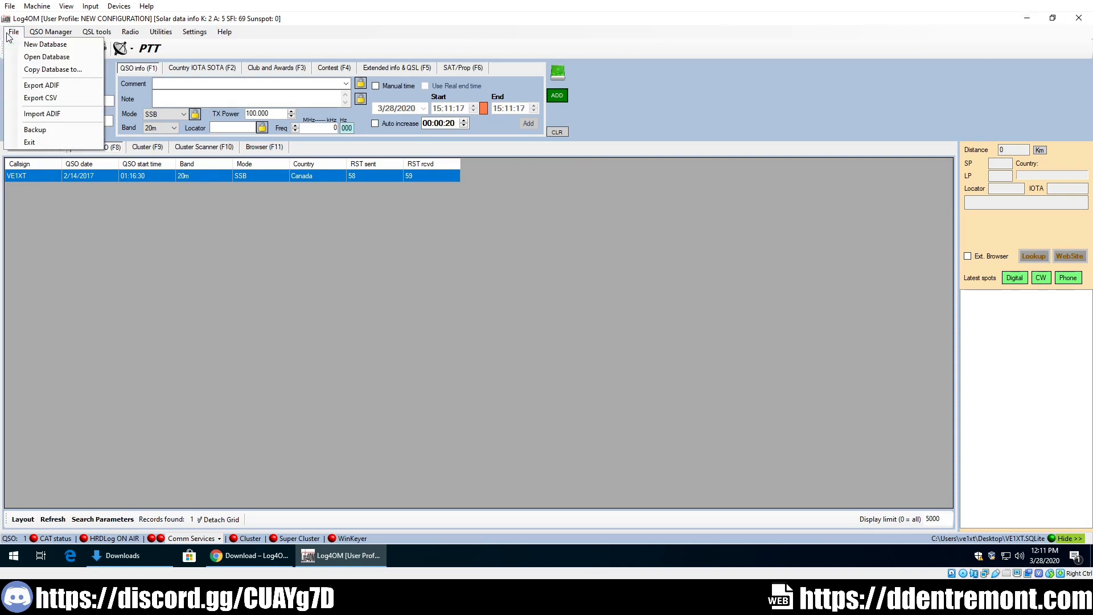
click(29, 142)
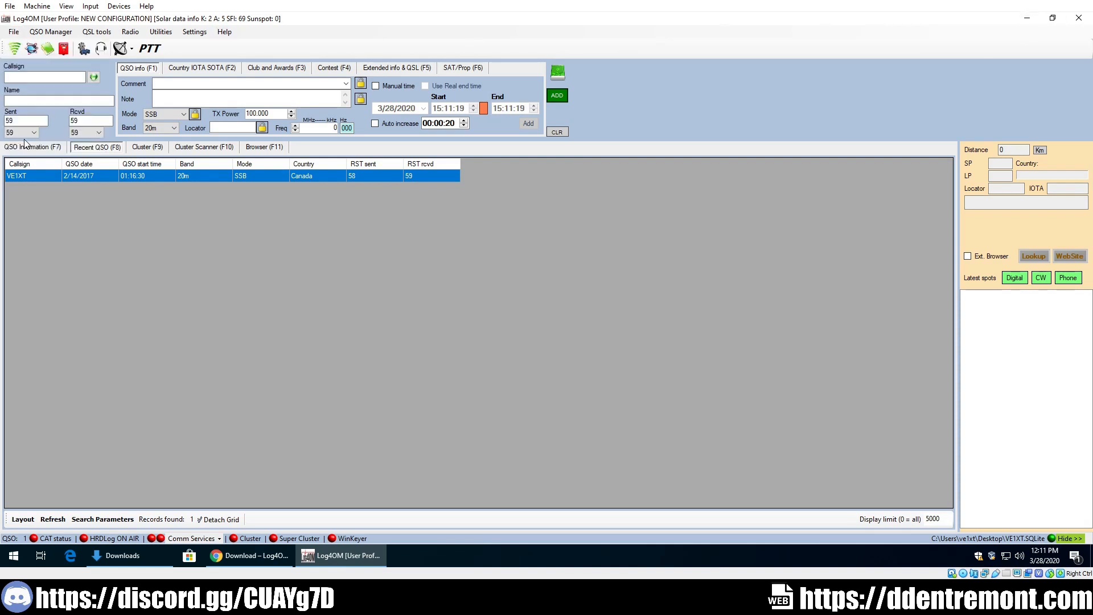
click(535, 322)
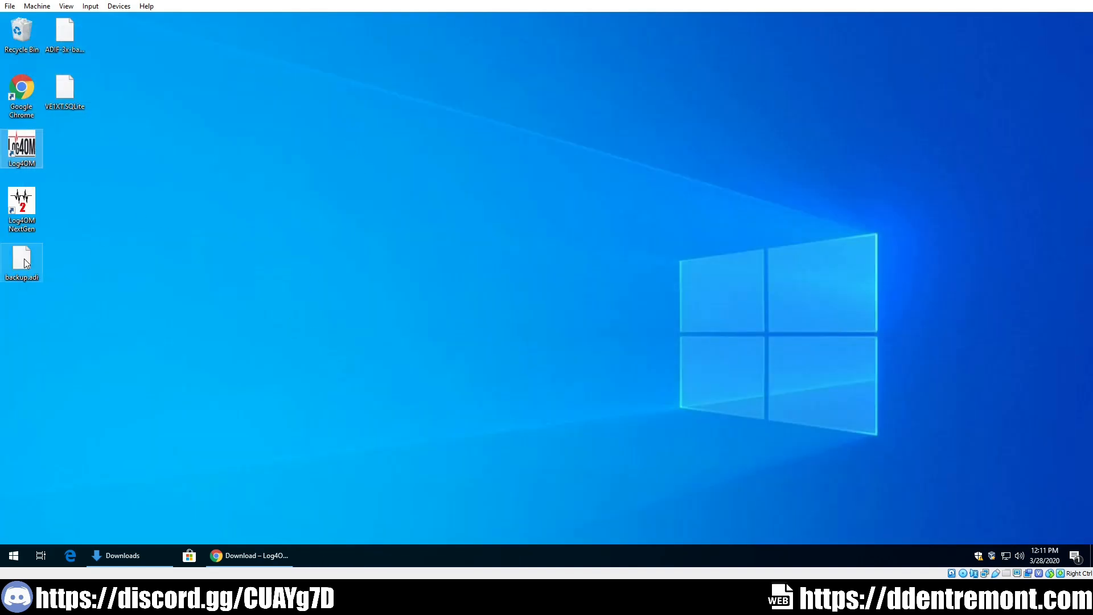
- Move the exported backup.adi file from the desktop to the Recycle Bin
drag(25, 263, 138, 43)
drag(69, 42, 369, 42)
click(152, 36)
drag(157, 35, 29, 33)
drag(350, 45, 70, 43)
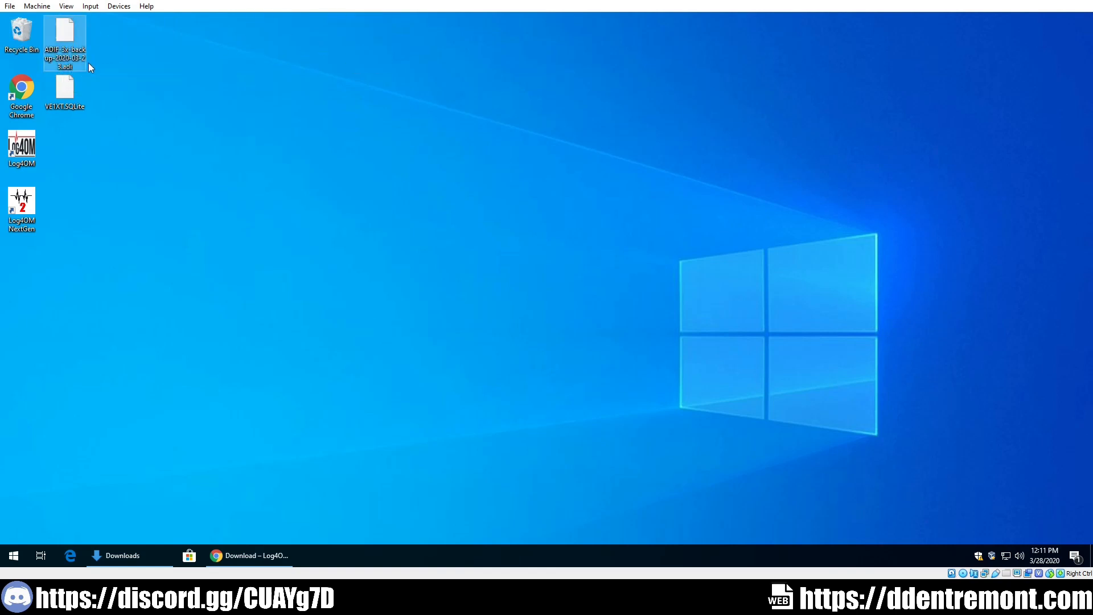
click(193, 127)
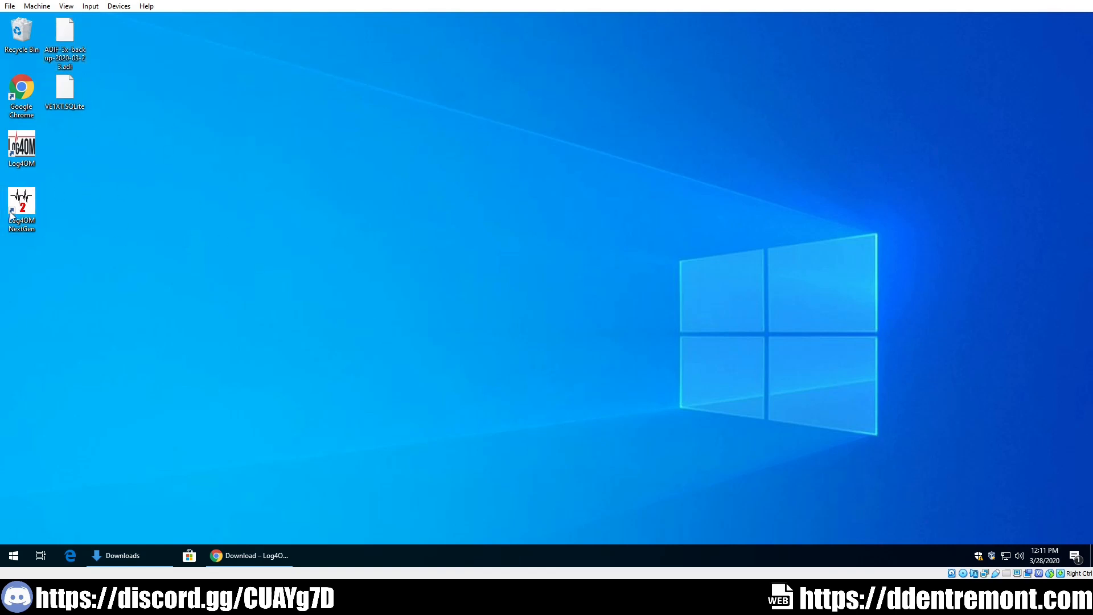
- Open Log4OM NextGen, read through the welcome message, and dismiss it
double_click(31, 212)
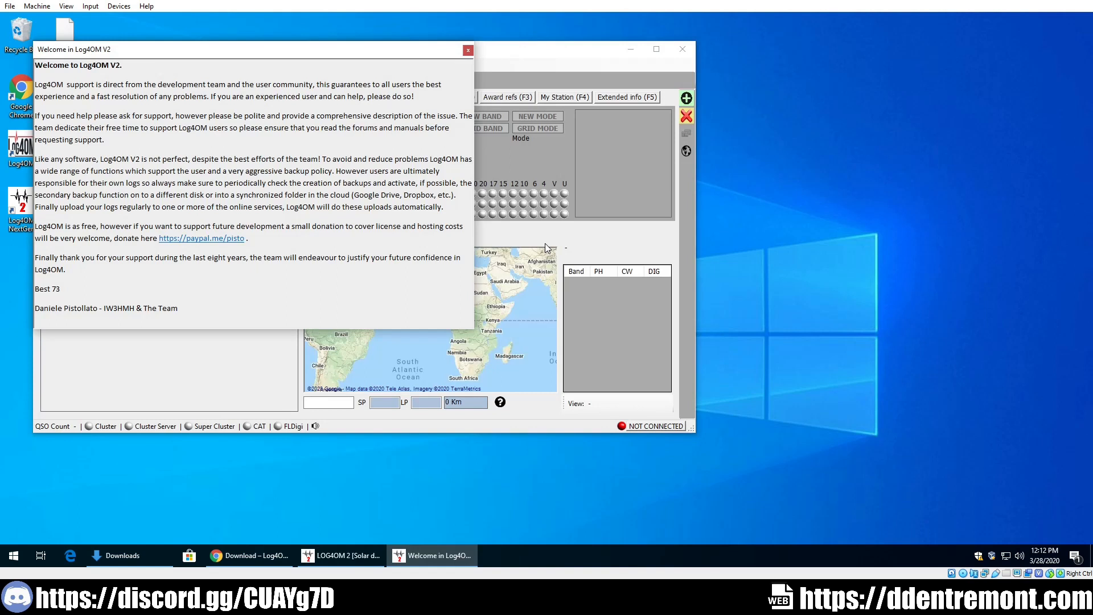
drag(124, 74, 86, 75)
click(85, 75)
click(93, 141)
drag(63, 313, 113, 314)
click(140, 315)
drag(189, 315, 120, 302)
click(121, 302)
drag(234, 161, 271, 197)
drag(277, 210, 272, 160)
drag(272, 159, 295, 207)
click(295, 207)
click(467, 54)
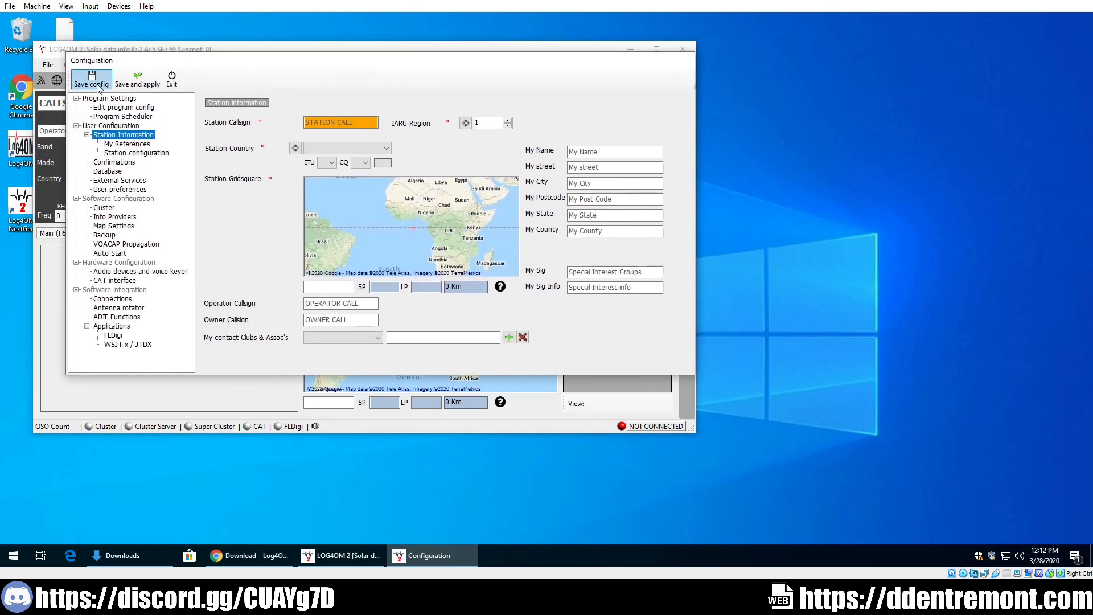
- Enter the station callsign in the station information, and use it to fill in IARU region 2 and the country Canada
drag(465, 67, 445, 67)
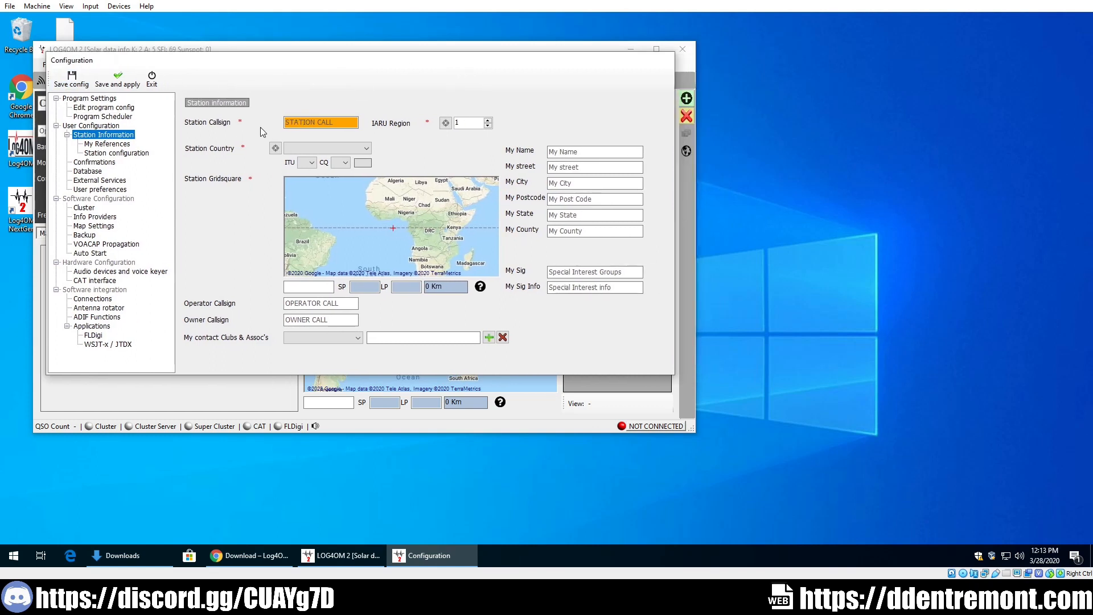
click(312, 122)
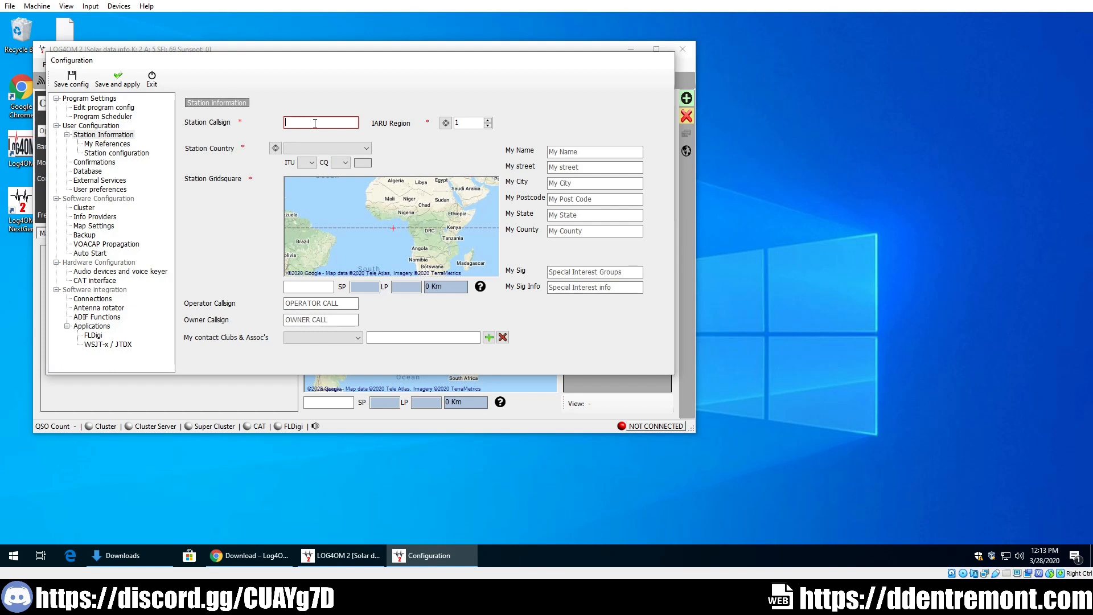
text(VE1XT)
click(445, 123)
click(274, 149)
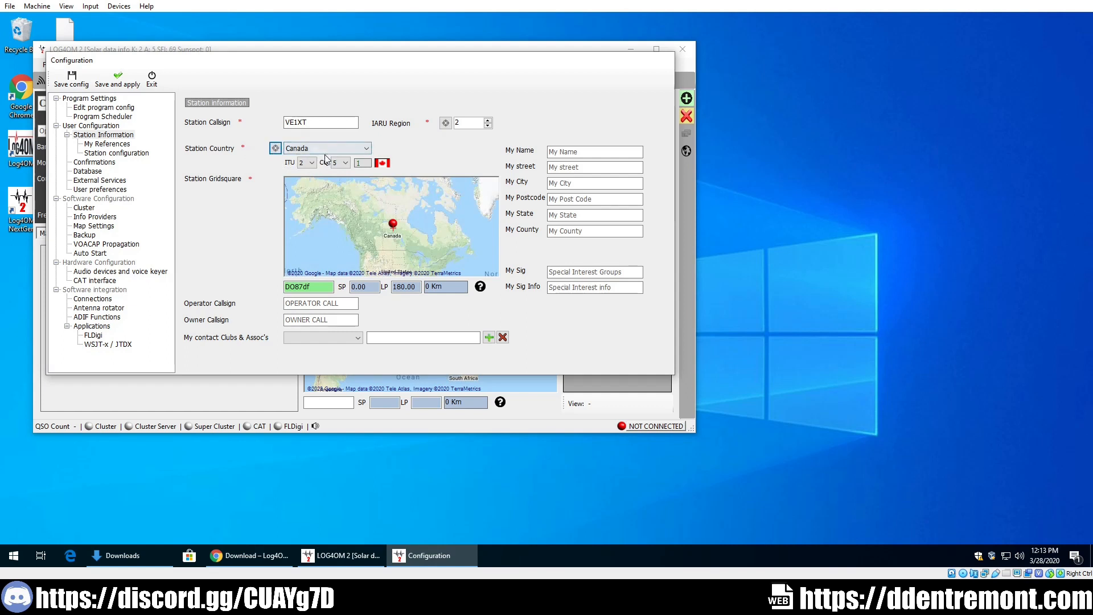
click(312, 123)
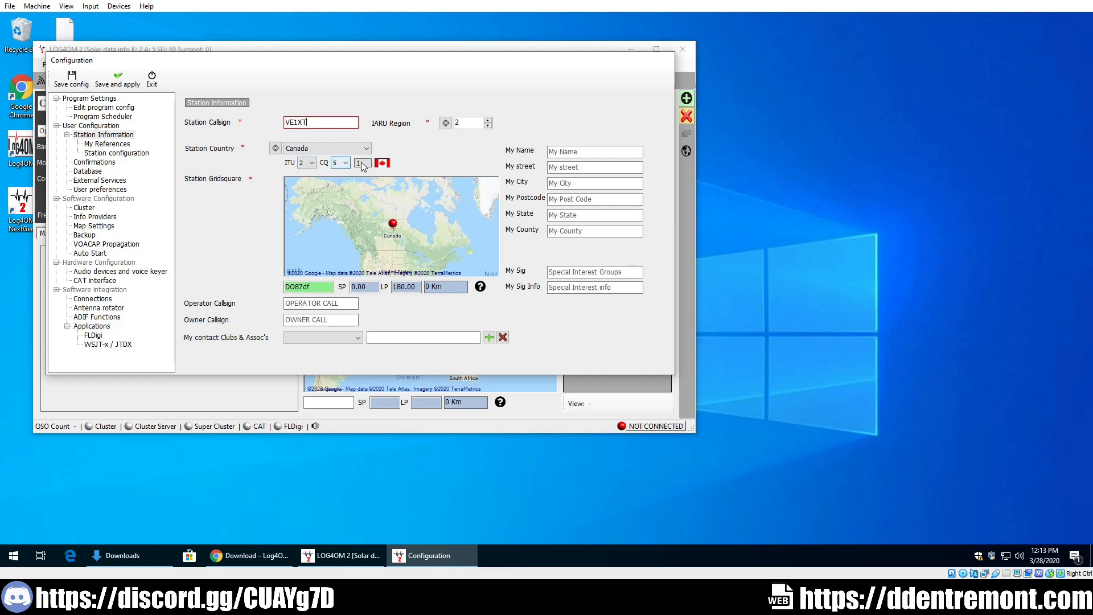
key(Tab)
- Enter the operator's first name in My Name and the surname in My street
click(600, 153)
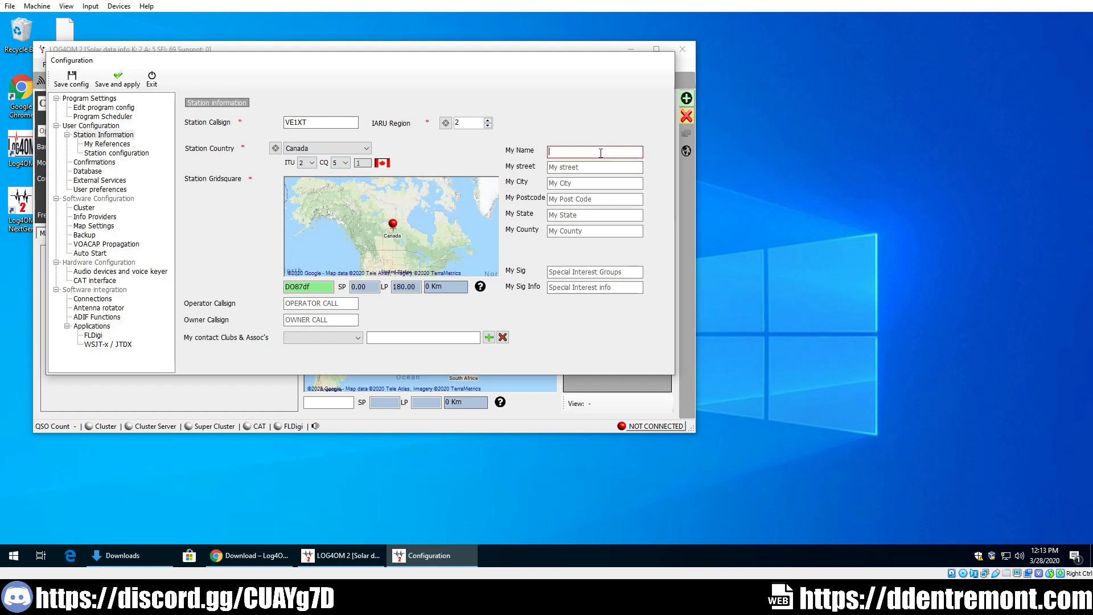
text(Dennis)
key(Tab)
text(d;)
text(tremo)
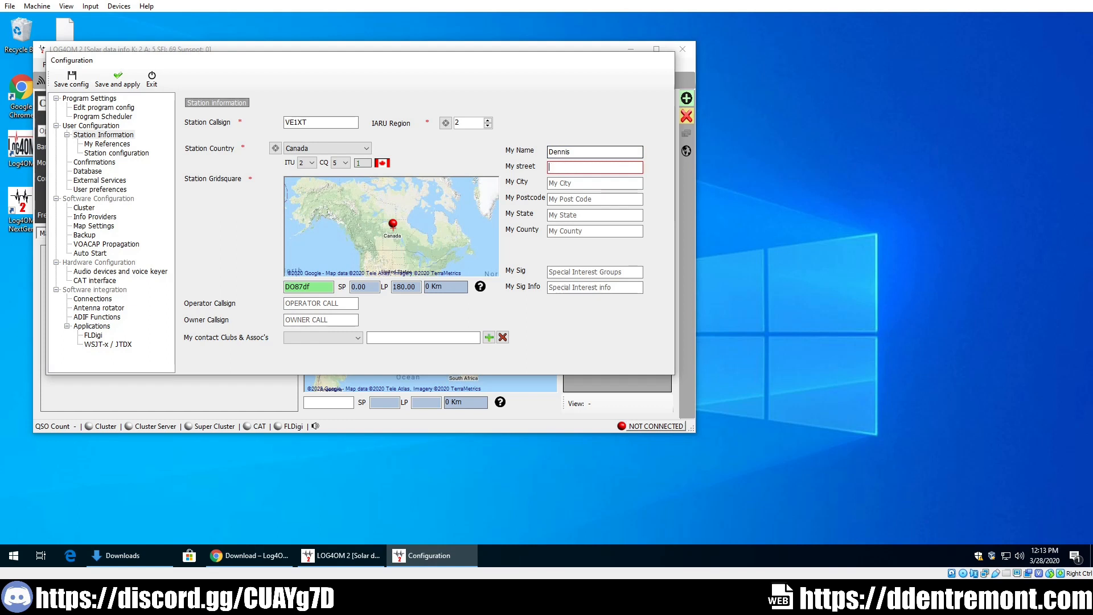
text(ntremont)
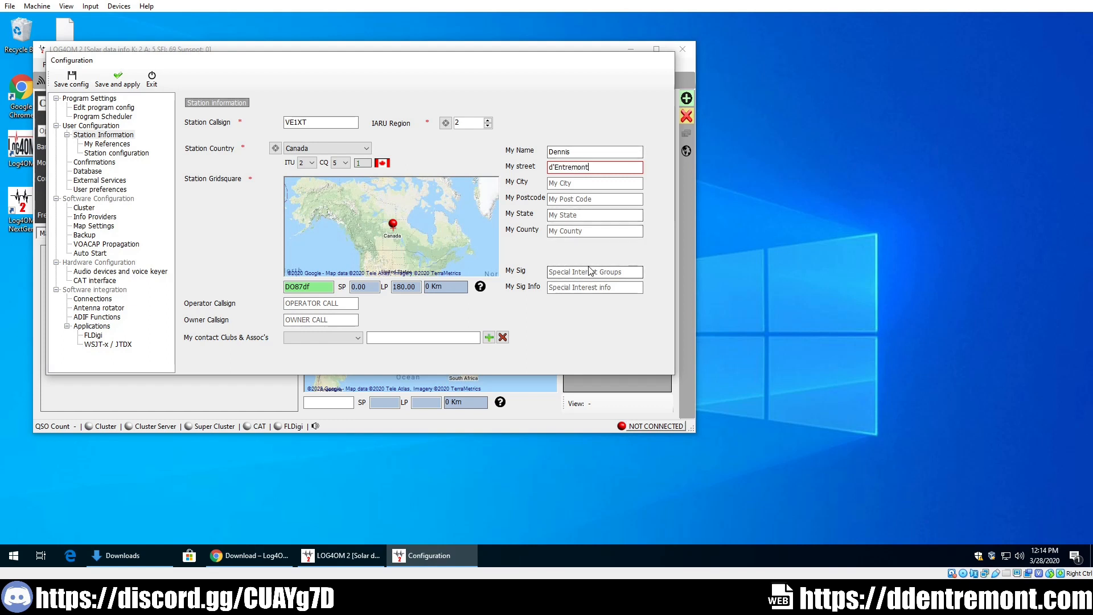
click(586, 286)
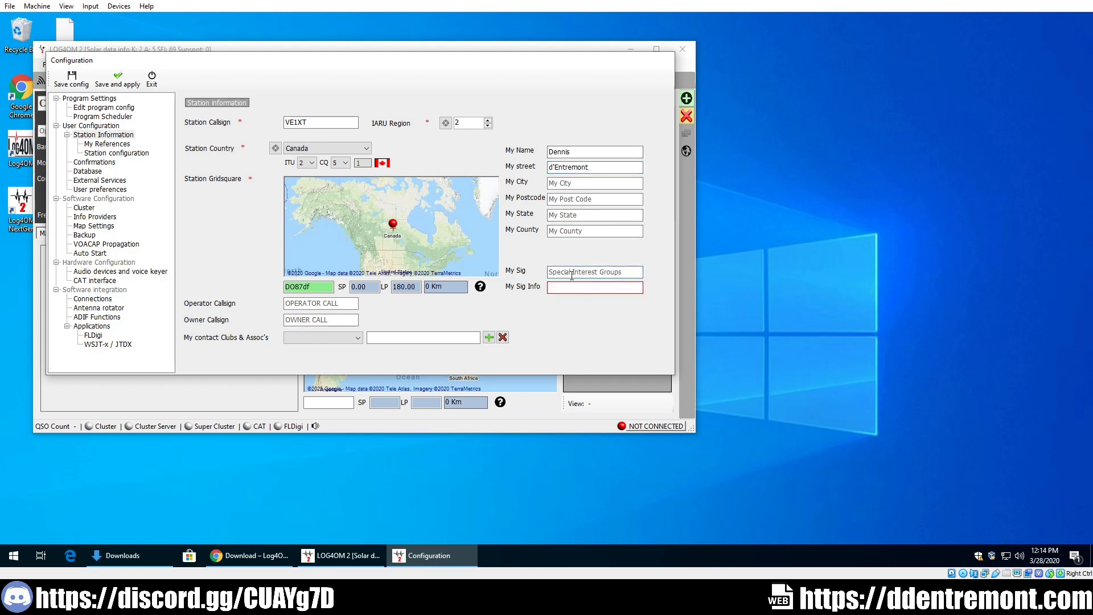
- Enter the station callsign as both the operator and owner callsigns, and look through the available clubs and associations without choosing one
click(298, 302)
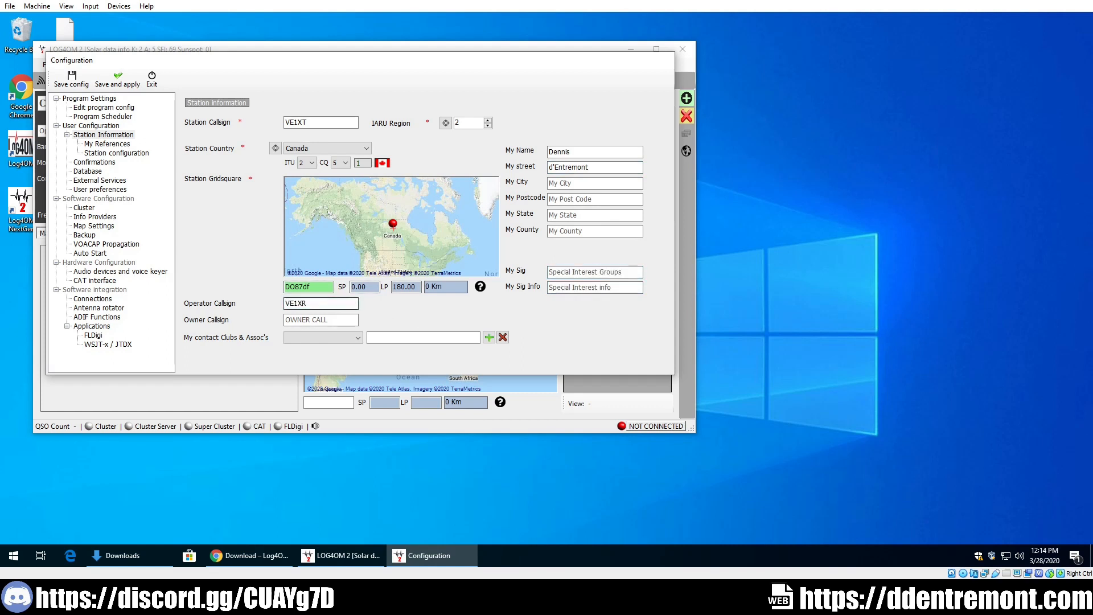
drag(302, 305, 310, 307)
click(287, 322)
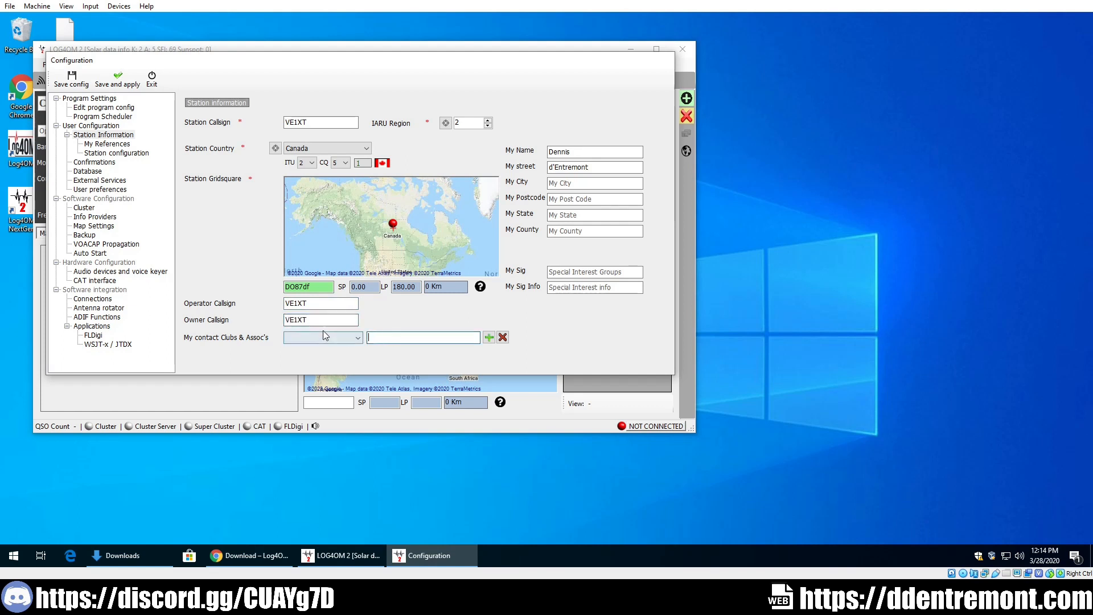
click(344, 337)
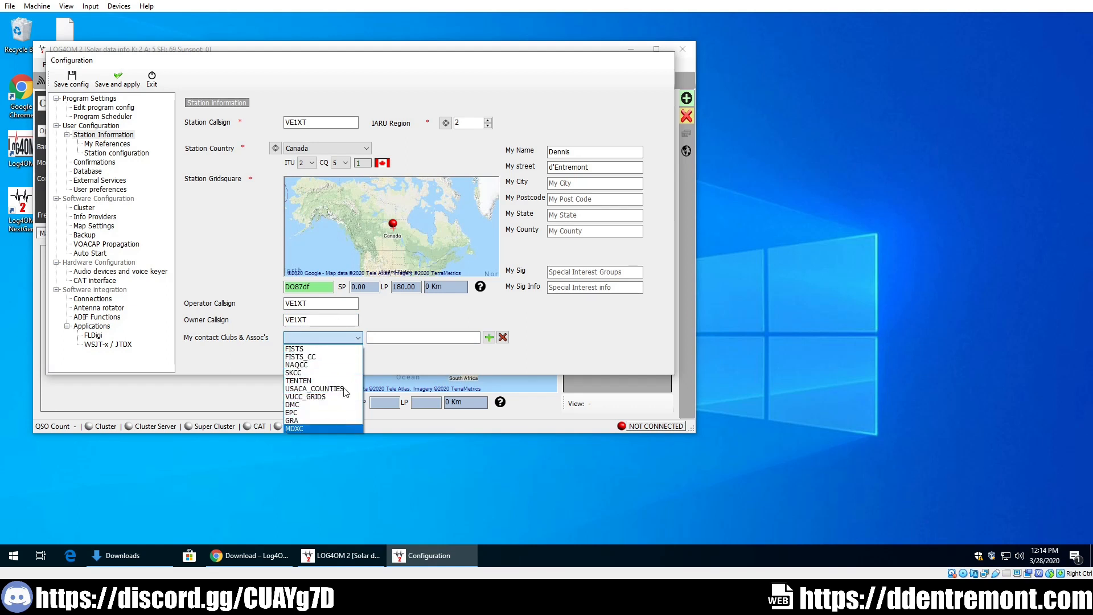
click(578, 352)
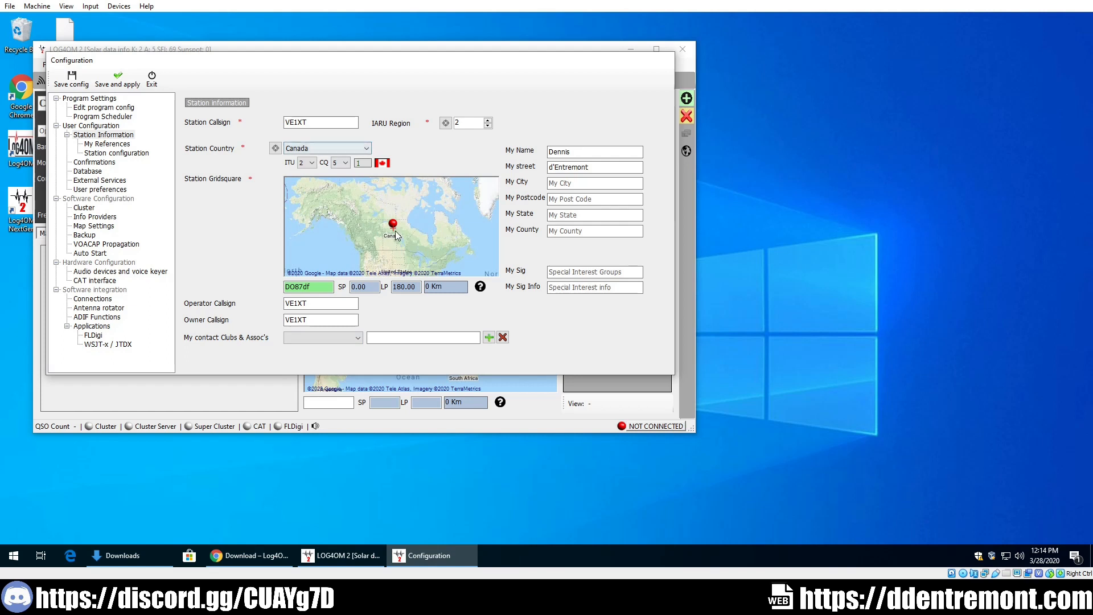
- Replace the station gridsquare with FM63xt
double_click(322, 286)
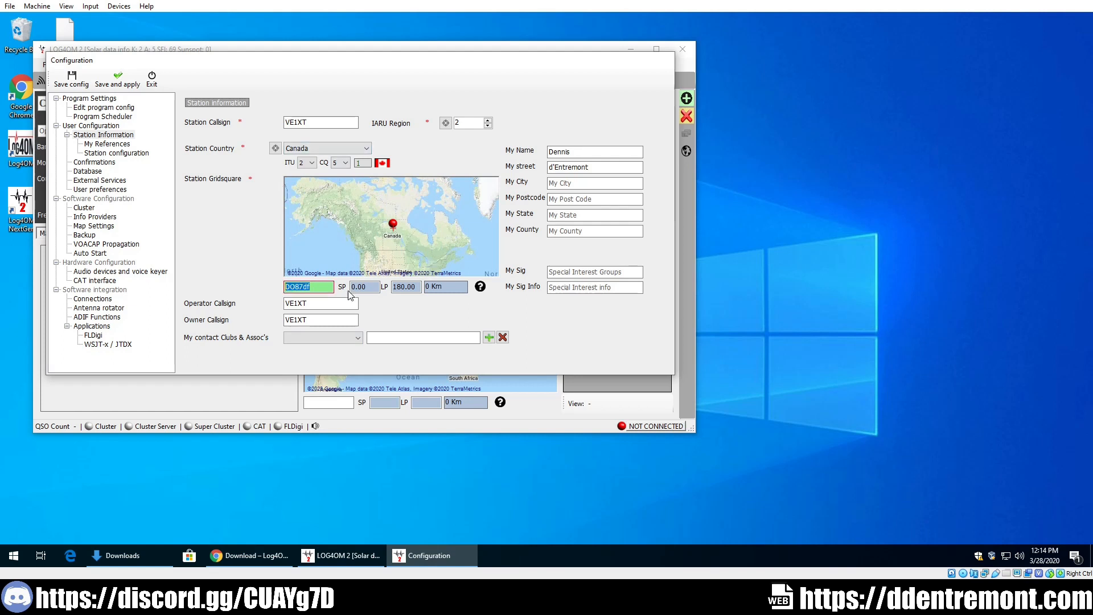
text(FM63)
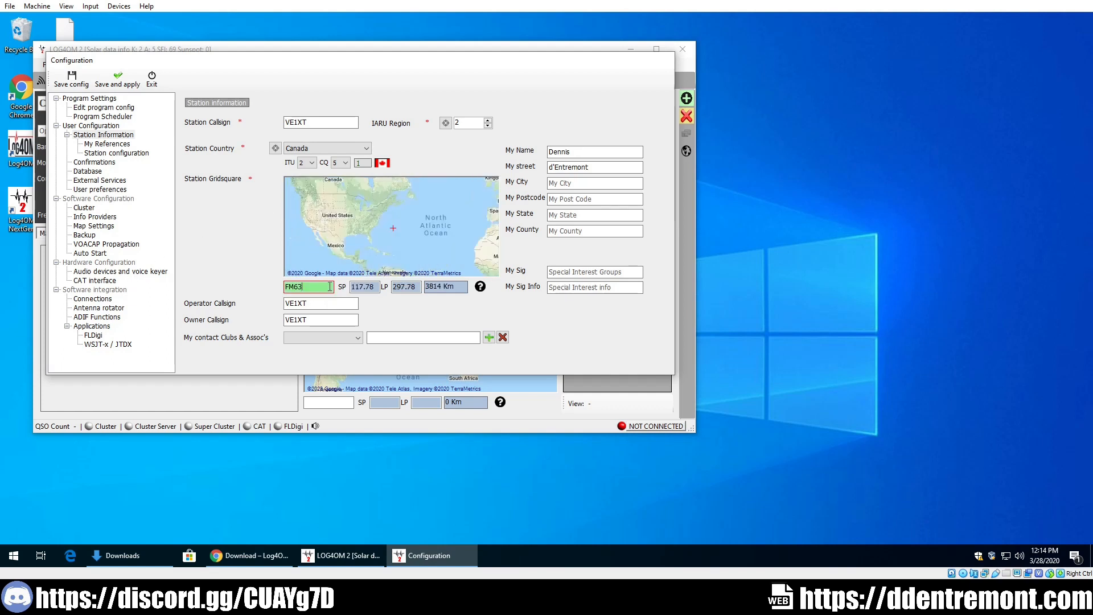
text(xt)
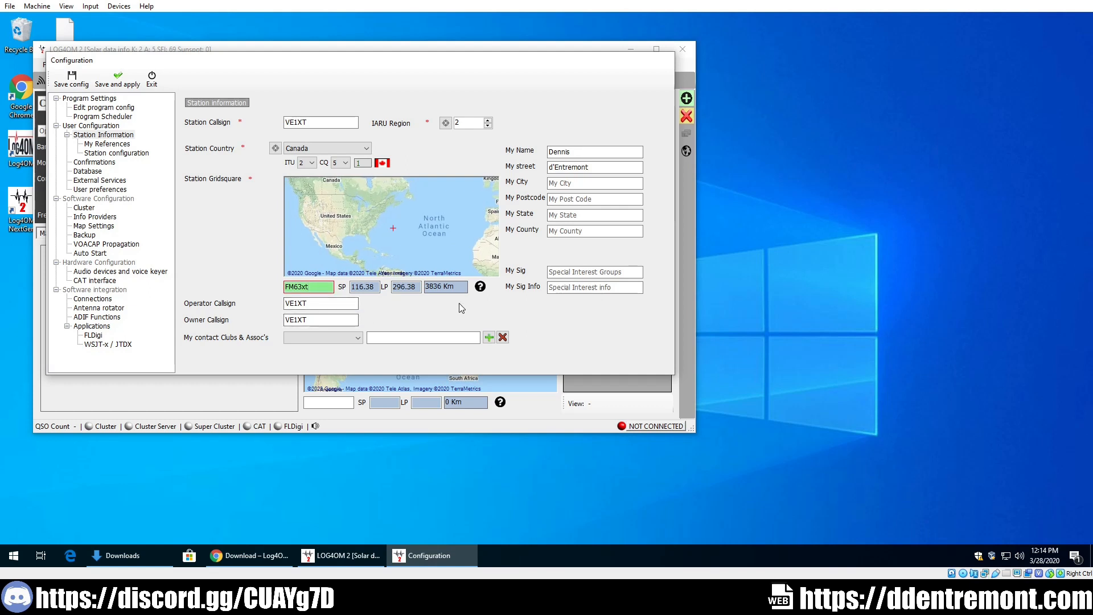
- Check the station's award reference options under My References without adding a reference
click(104, 144)
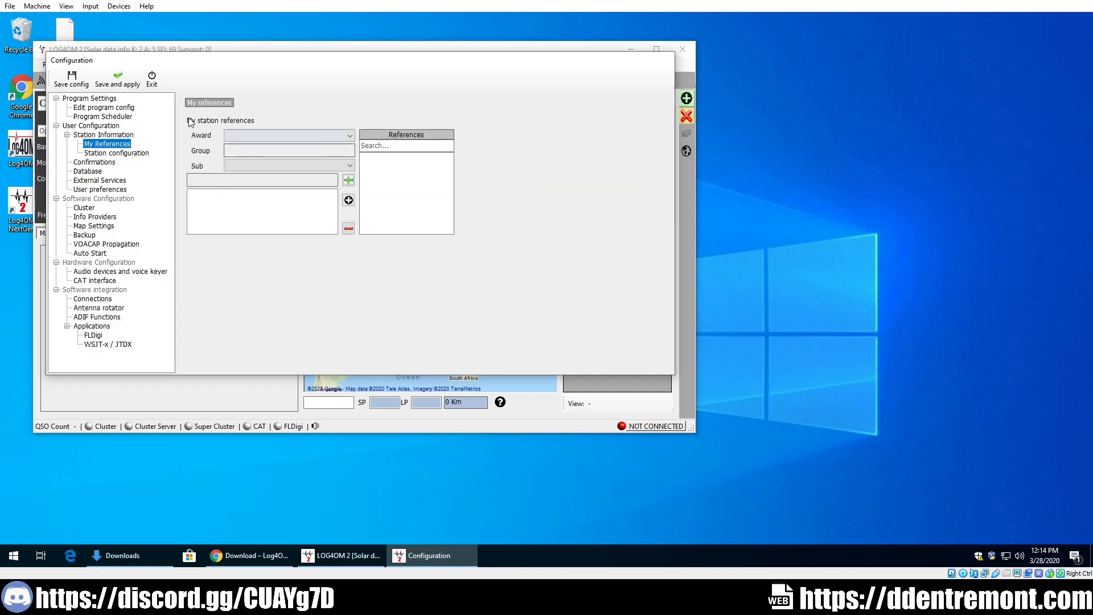
click(253, 136)
click(256, 134)
- In the station configuration, enter Kenwood TS-570S as the rig and OCF as the antenna
click(116, 154)
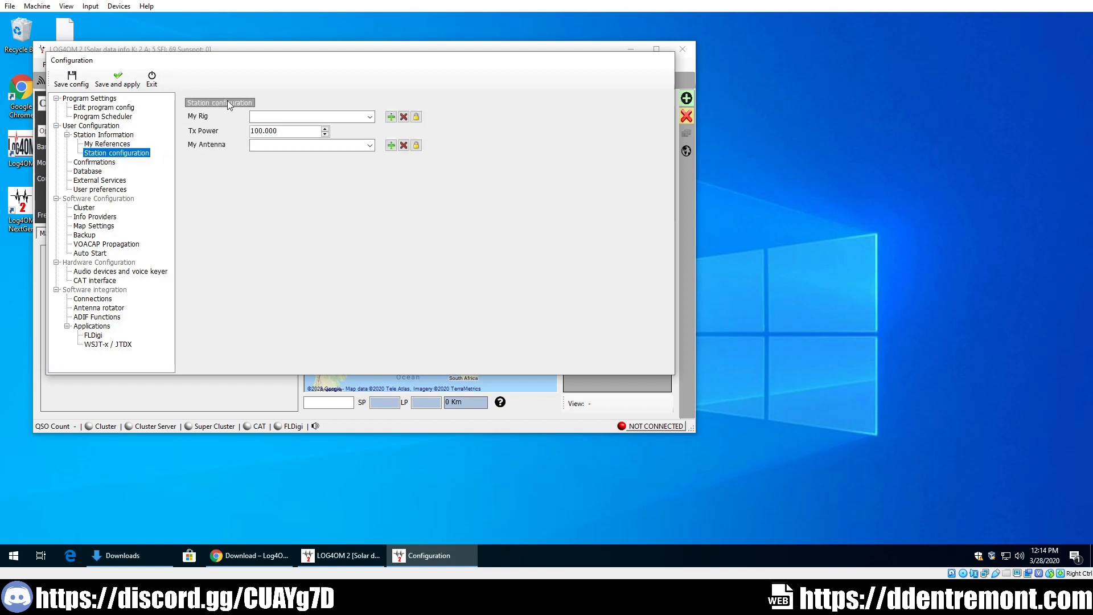
click(268, 116)
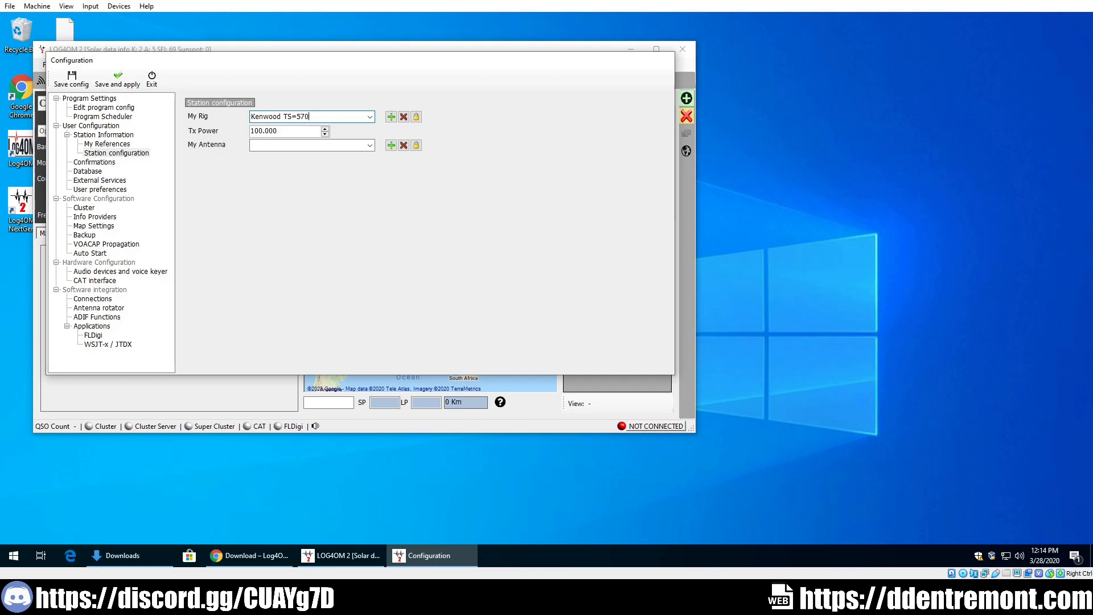
key(BackSpace)
text(-)
click(270, 145)
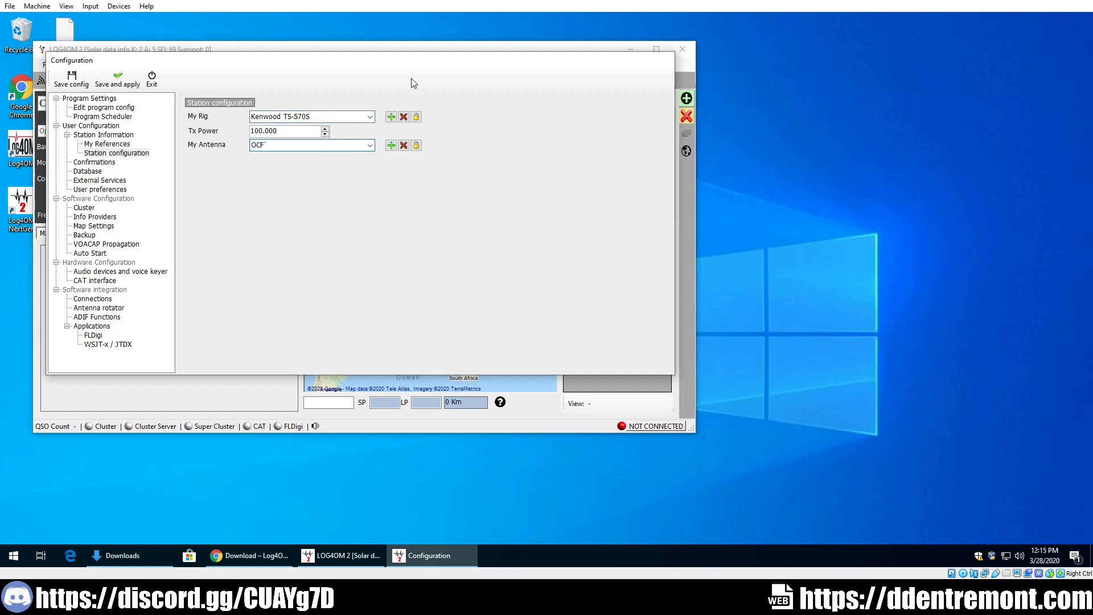
click(325, 130)
click(306, 145)
click(308, 145)
- Open the default confirmation settings and choose LOTW as the confirmation type
click(89, 162)
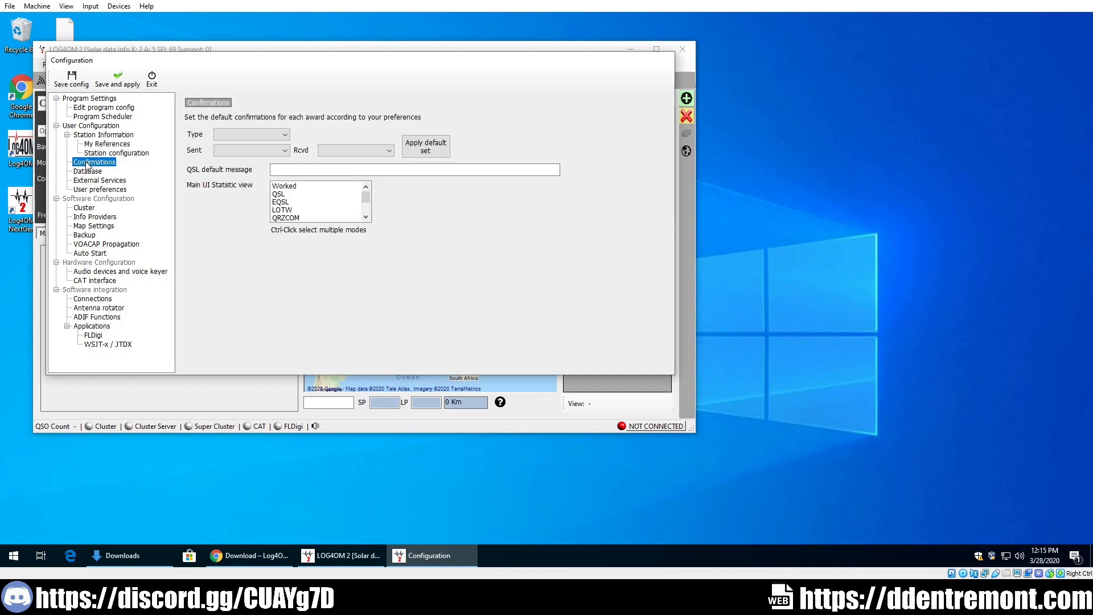
click(241, 134)
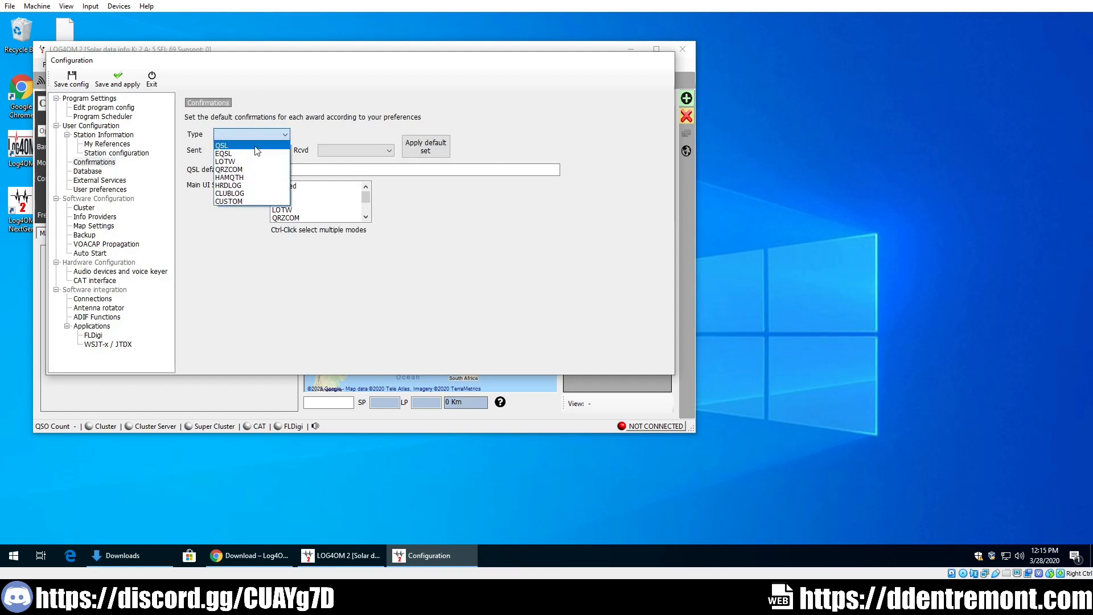
click(304, 109)
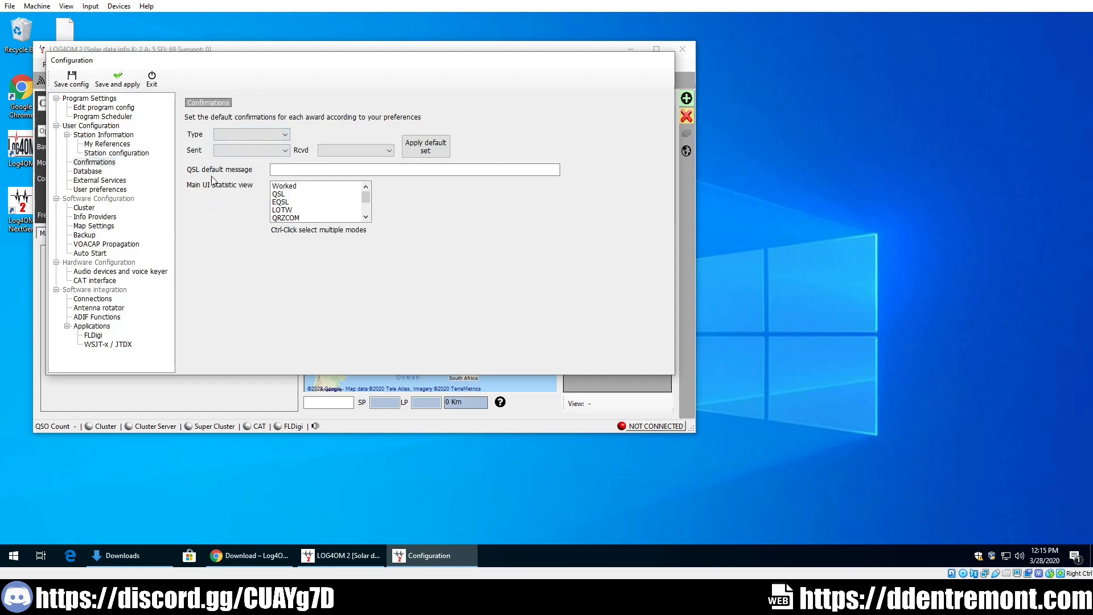
click(288, 136)
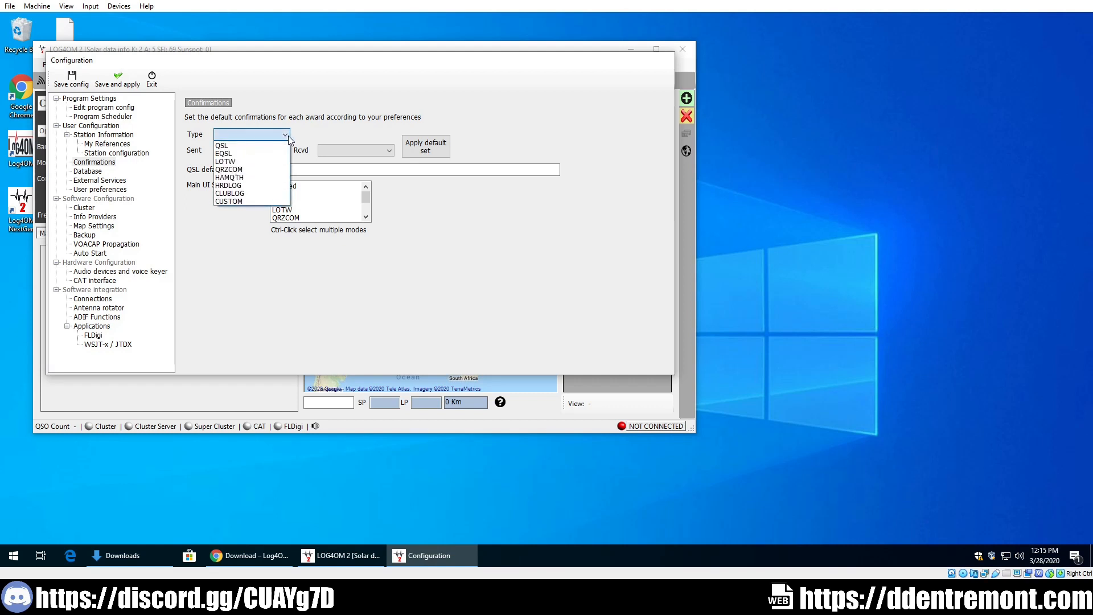
click(248, 164)
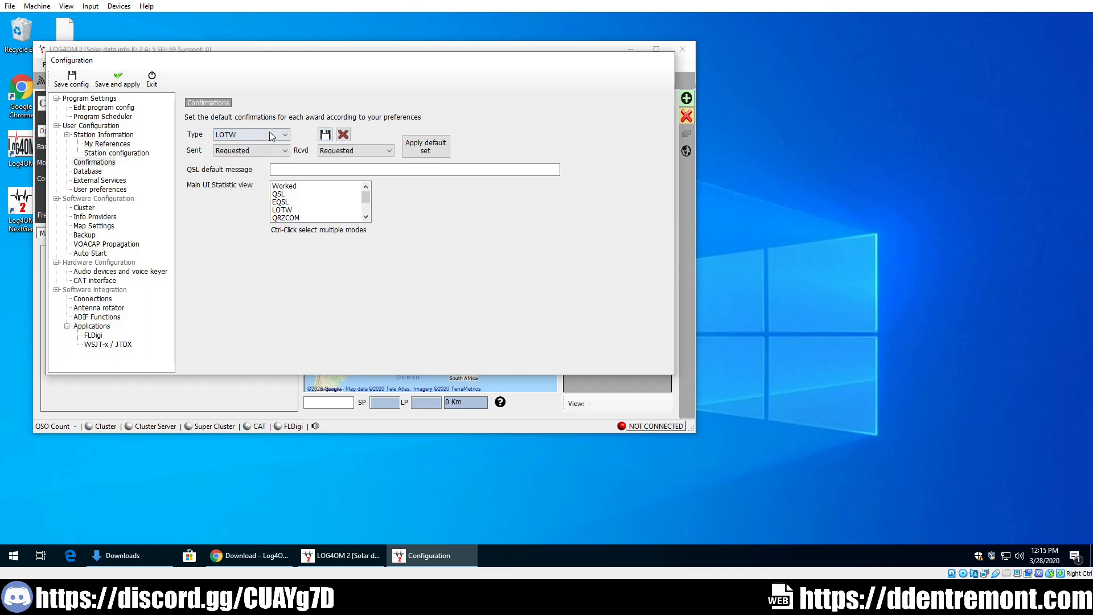
- Review the LOTW sent and received default statuses and the QSL default message in the confirmation settings
click(262, 151)
click(258, 148)
click(258, 148)
click(317, 152)
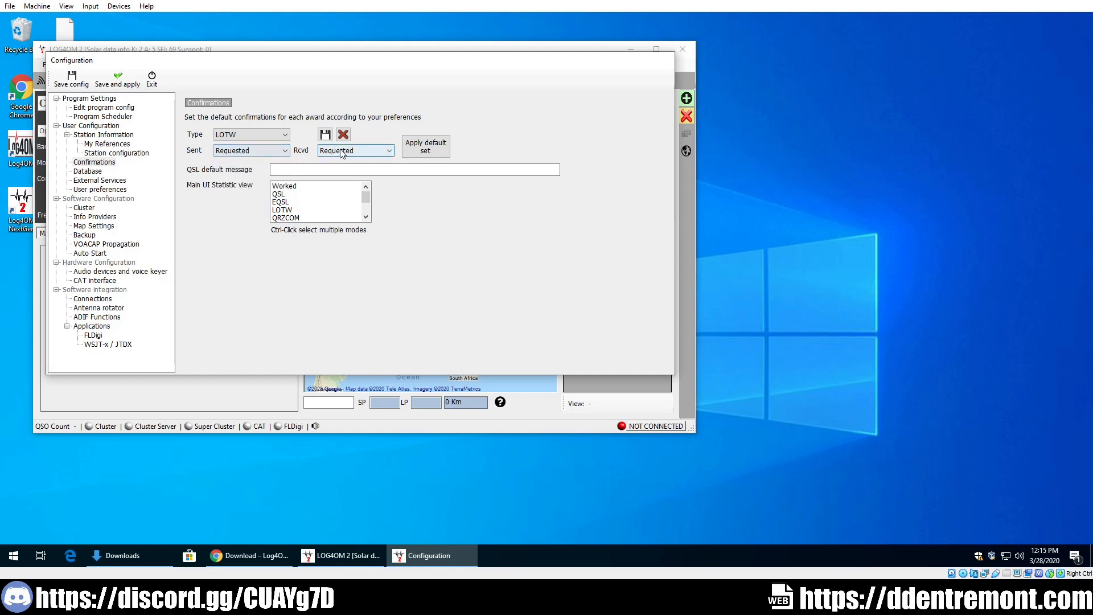
click(320, 170)
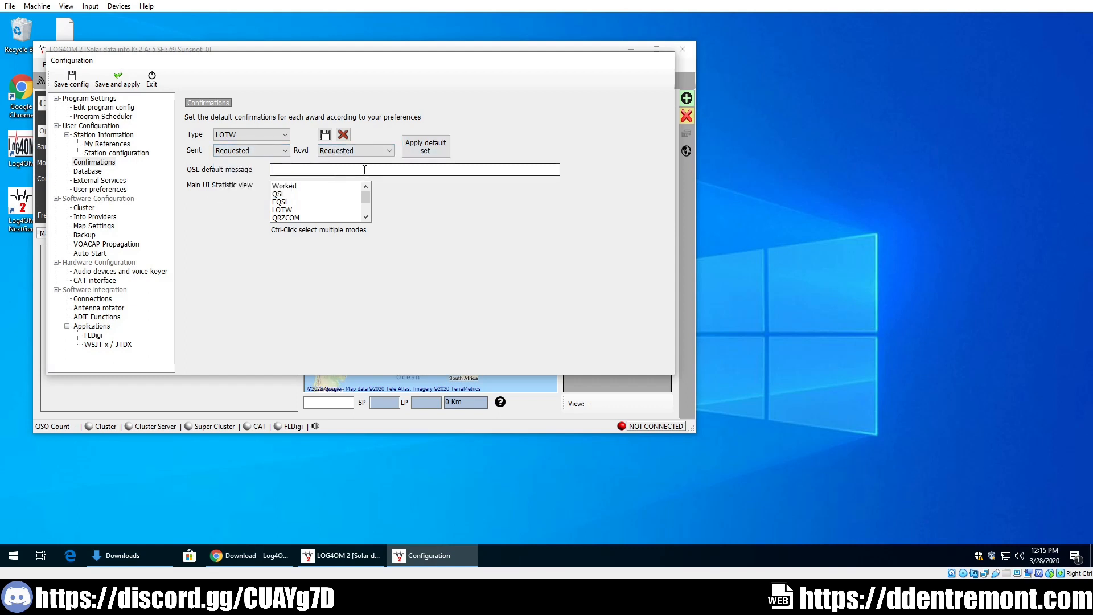
click(438, 153)
click(90, 171)
click(100, 163)
click(94, 172)
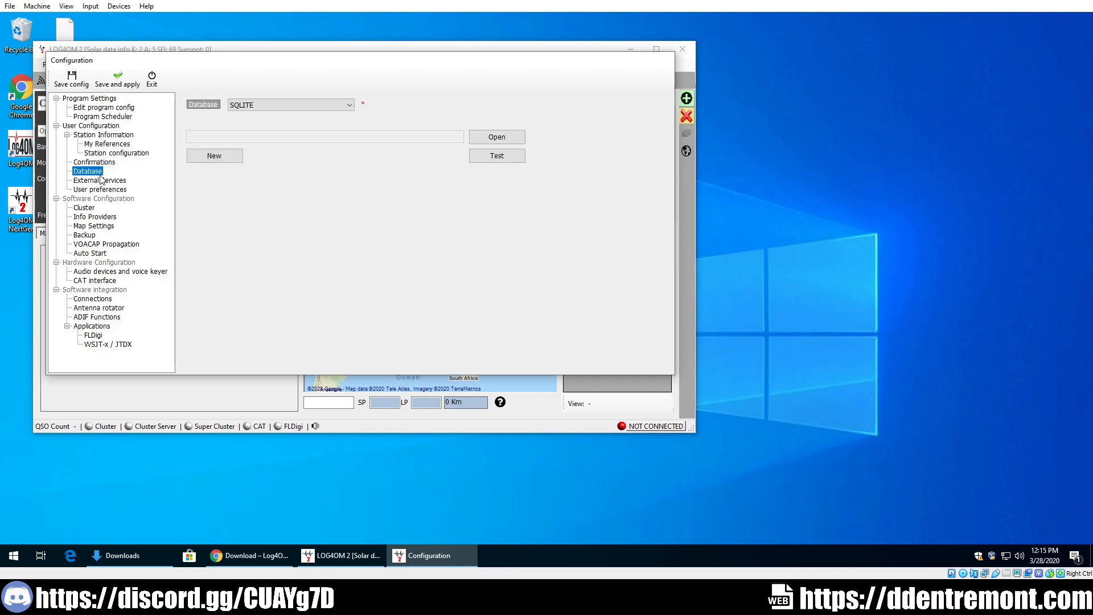
click(111, 163)
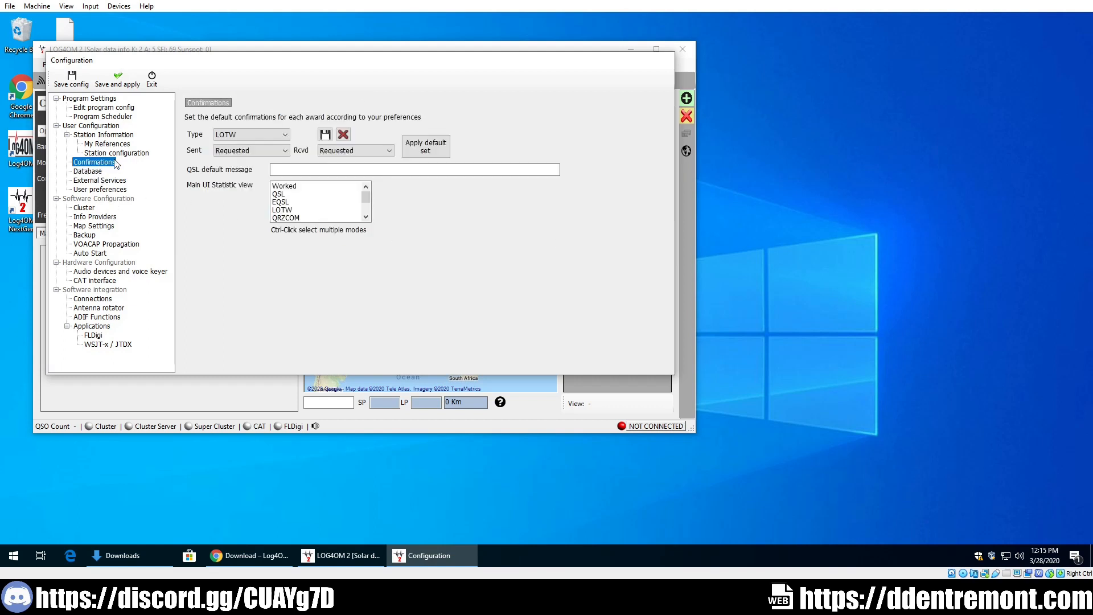
- Choose SQLITE as the database type in the database configuration
click(98, 172)
click(250, 107)
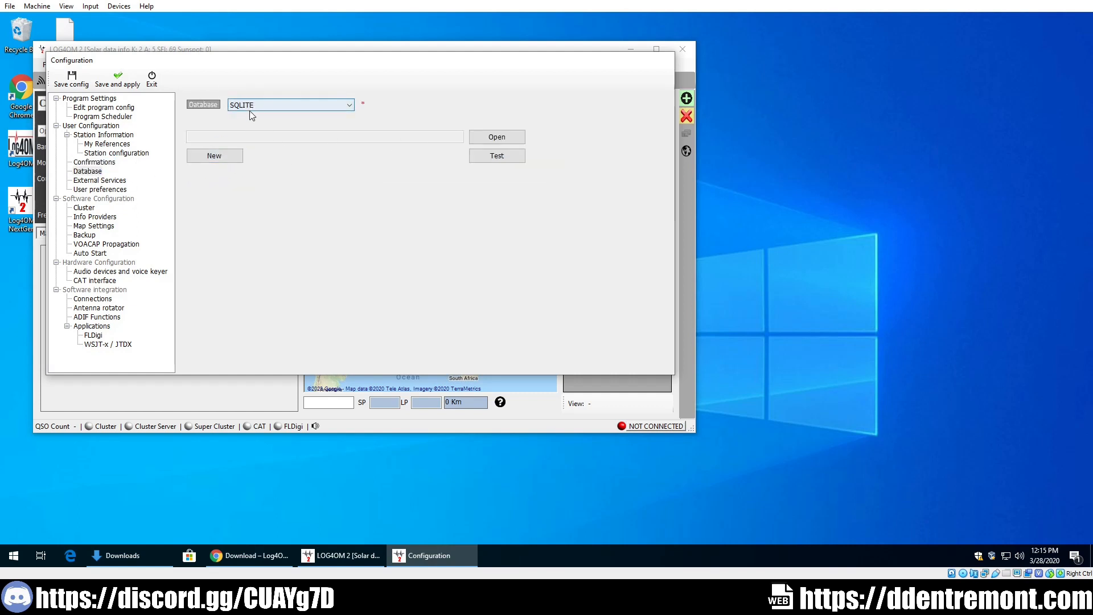
click(228, 136)
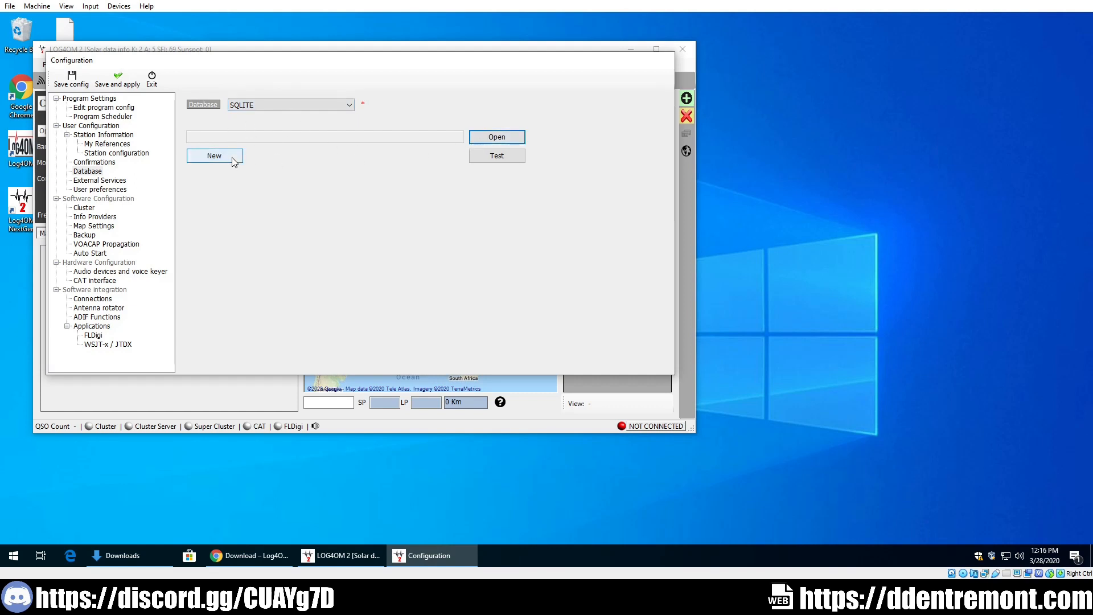
click(265, 107)
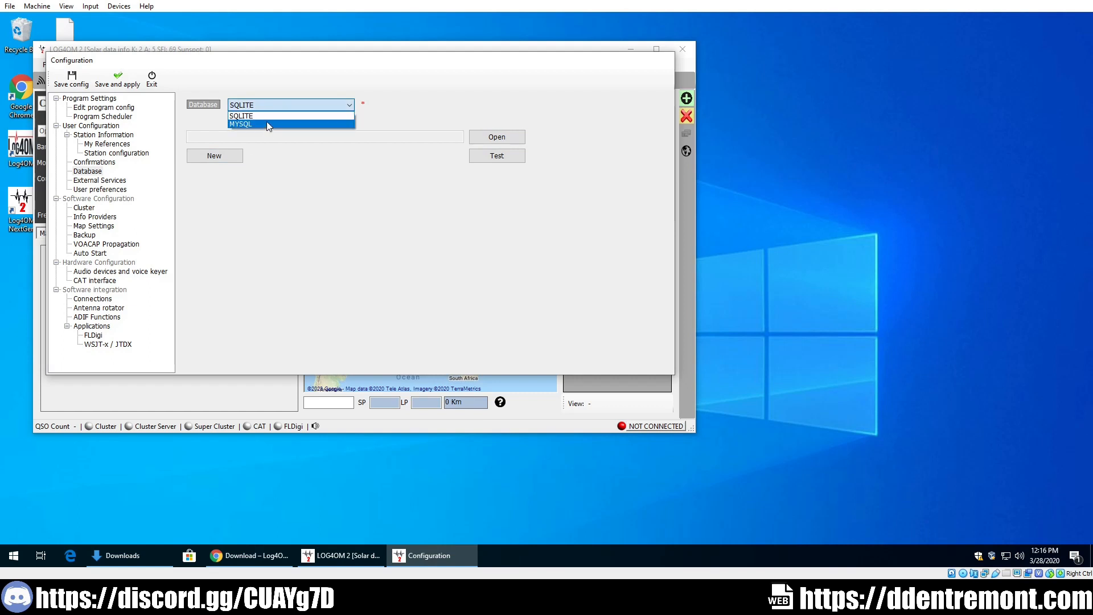
click(266, 116)
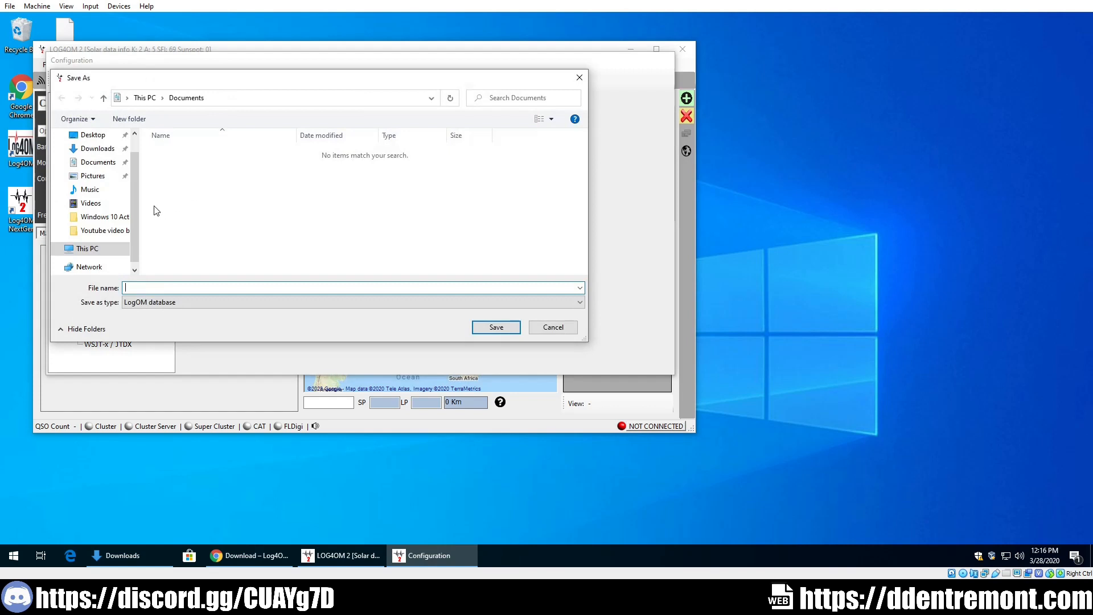
- Create a new log database on the Desktop, named with the station callsign followed by _NextGen, and test its connection
click(90, 135)
click(138, 288)
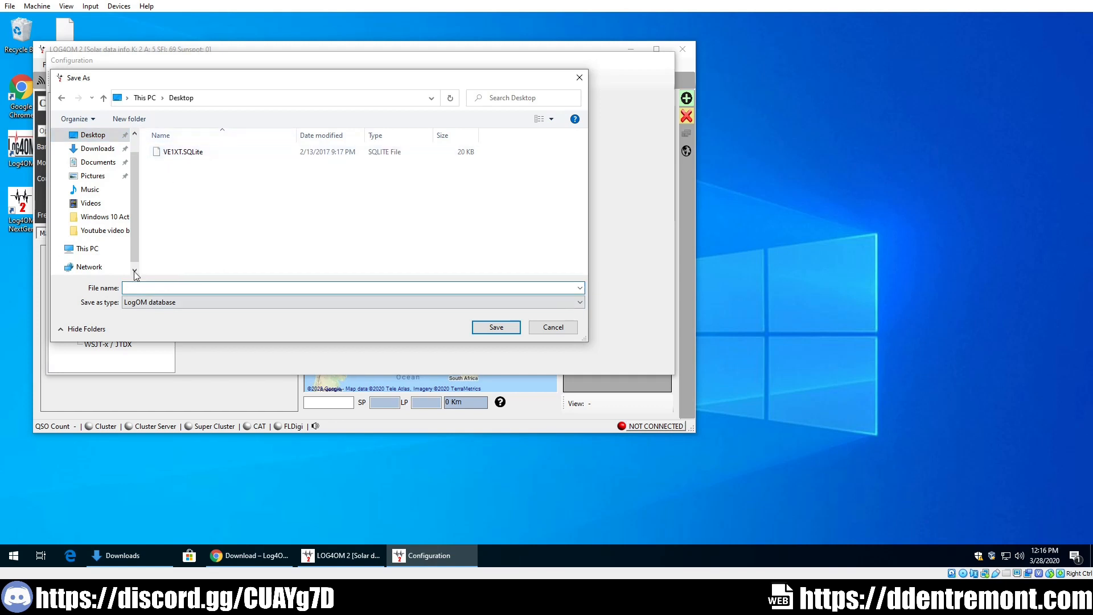
text(VE)
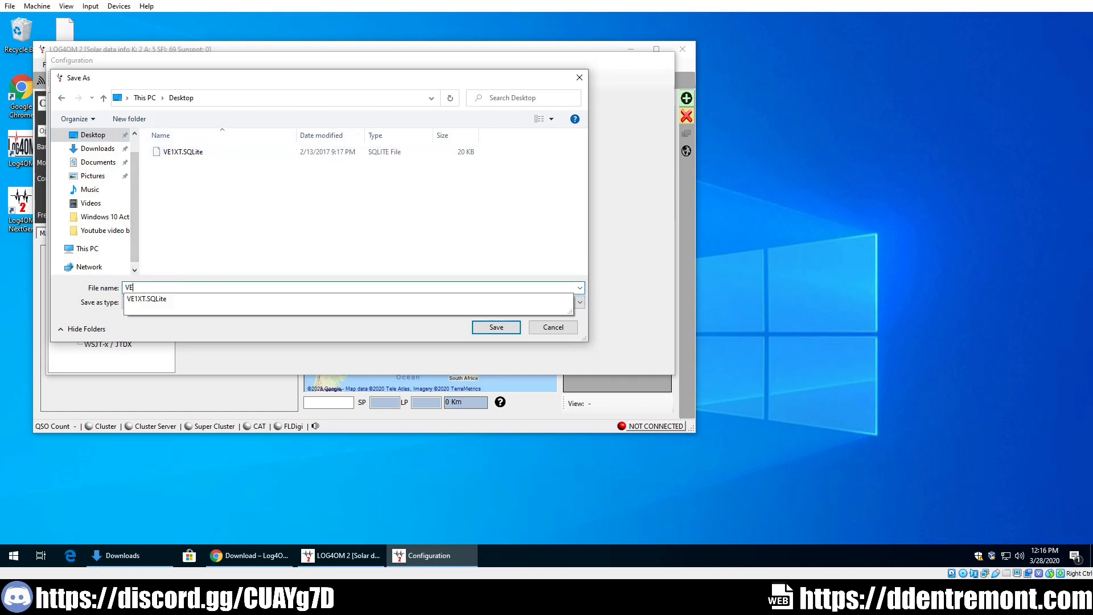
text(1XT_NextGen)
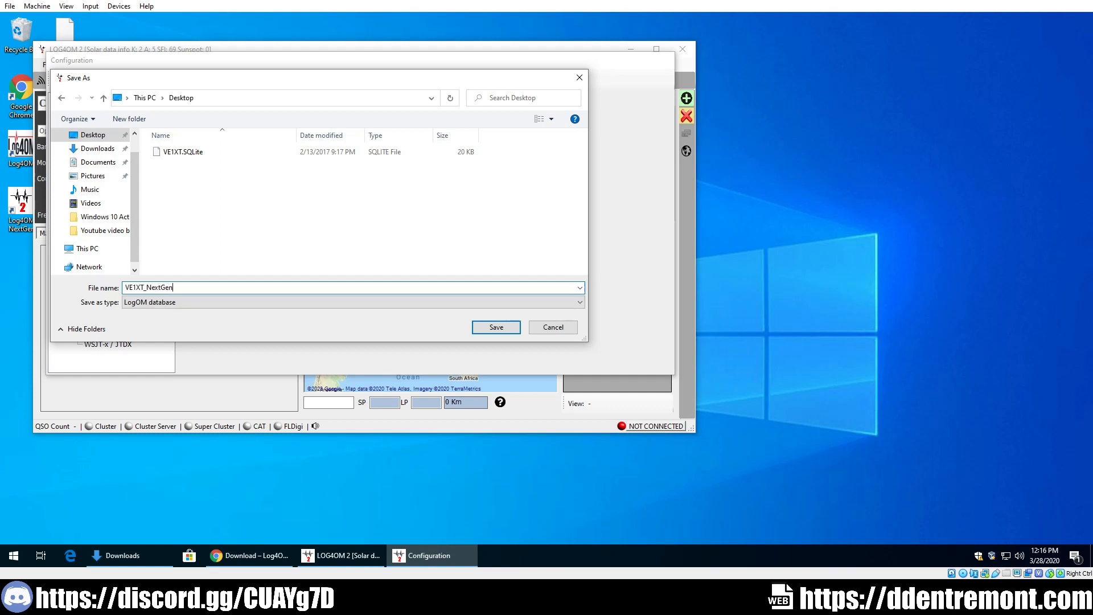
click(491, 325)
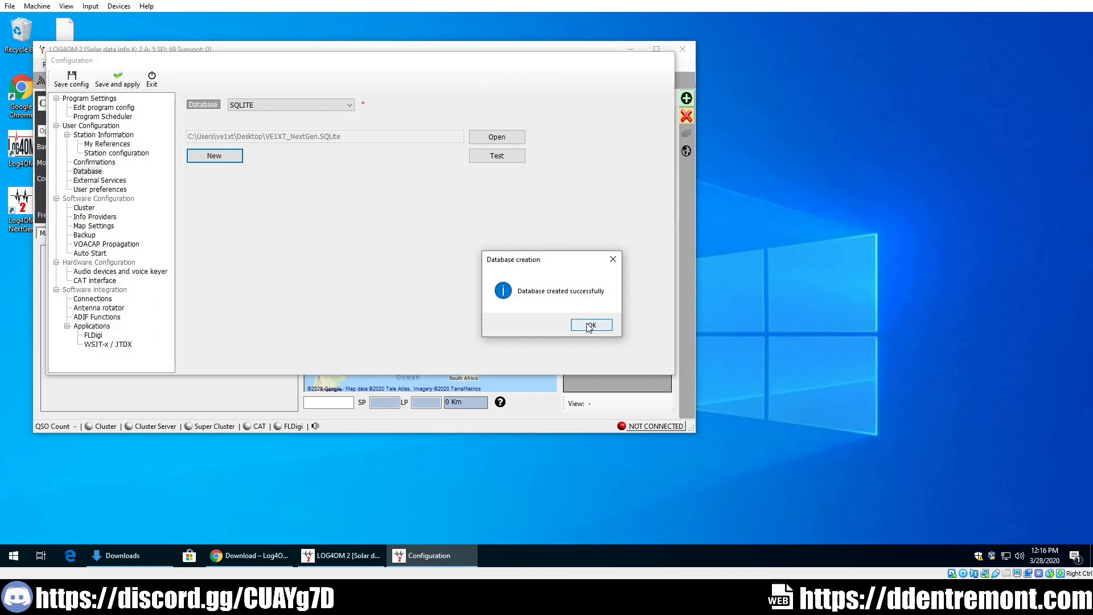
click(584, 329)
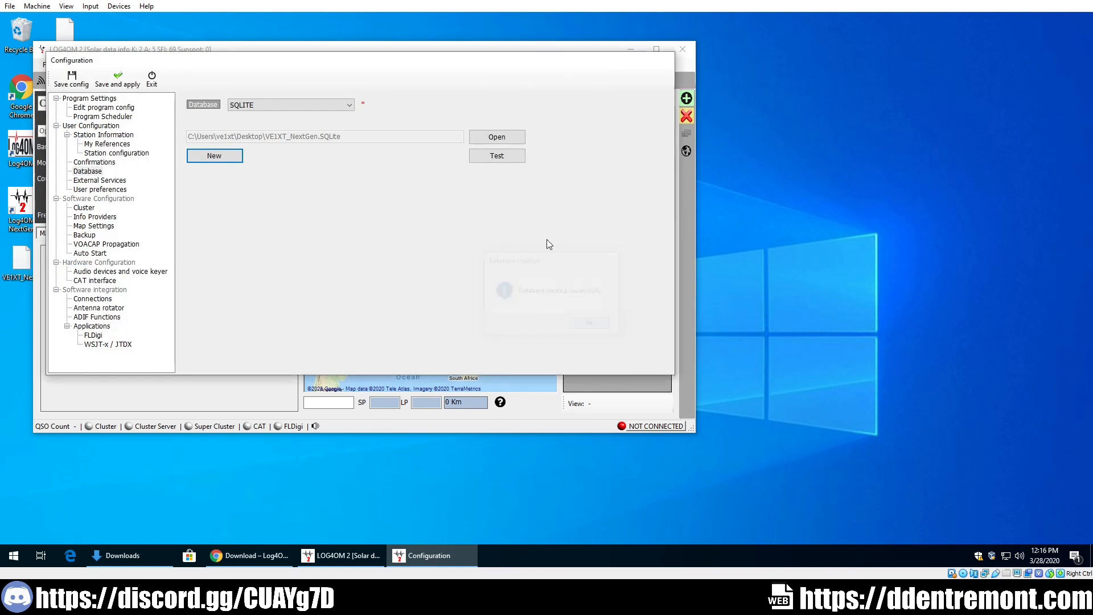
click(493, 159)
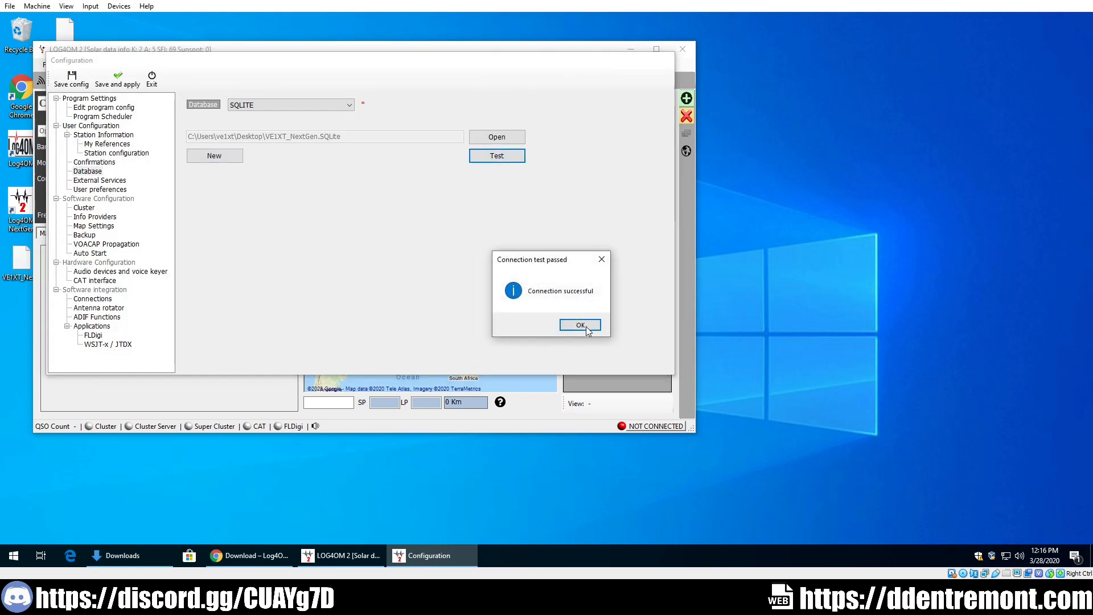
click(580, 324)
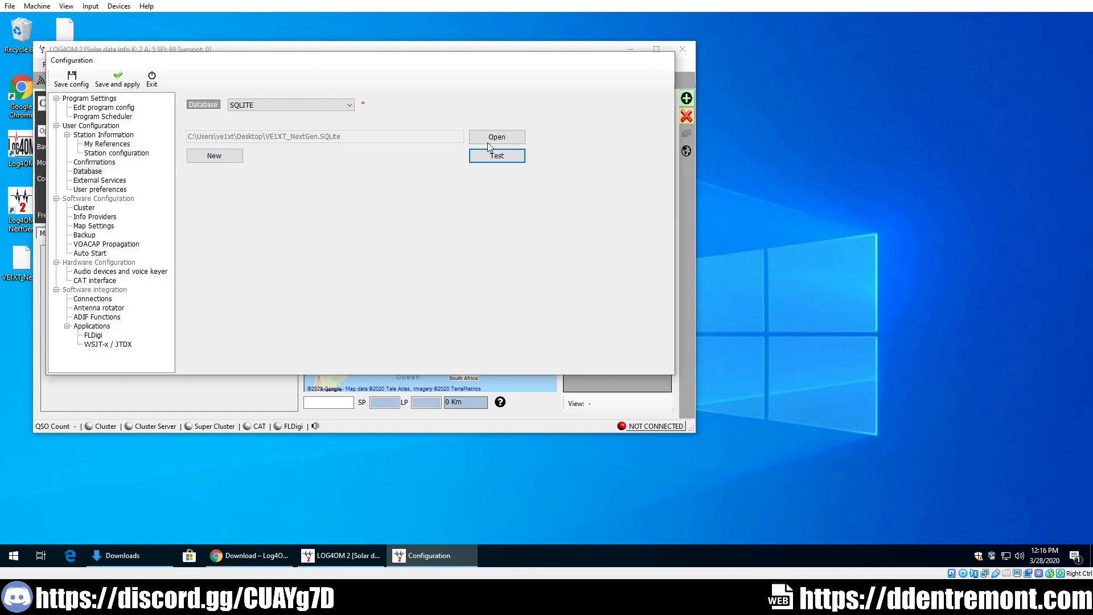
- Look through the LOTW, EQSL and QRZ.COM upload settings in the external services without filling in any credentials
click(101, 180)
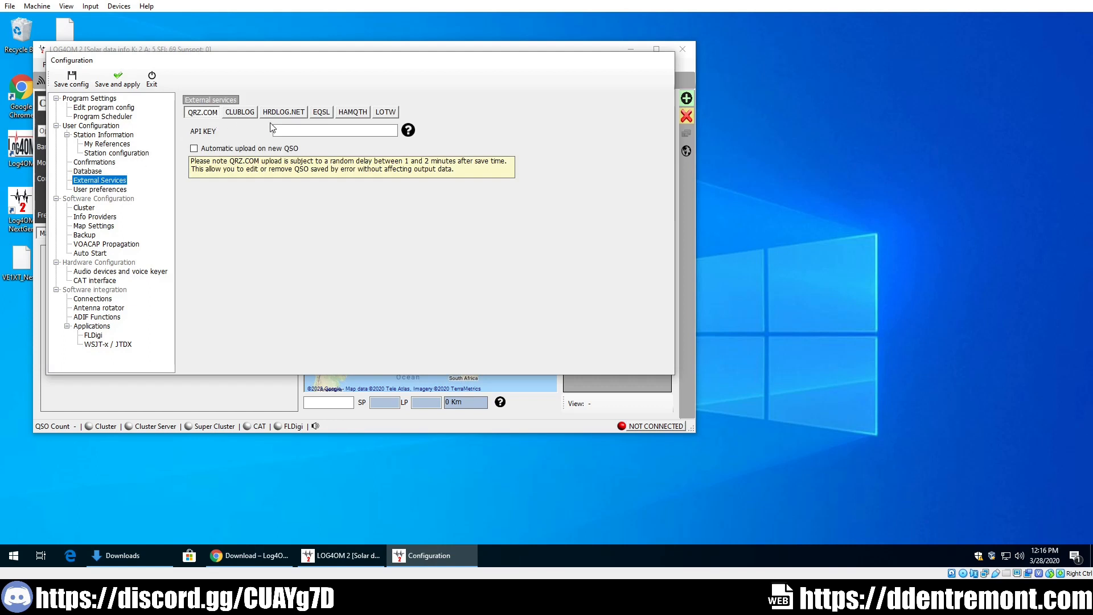
click(391, 113)
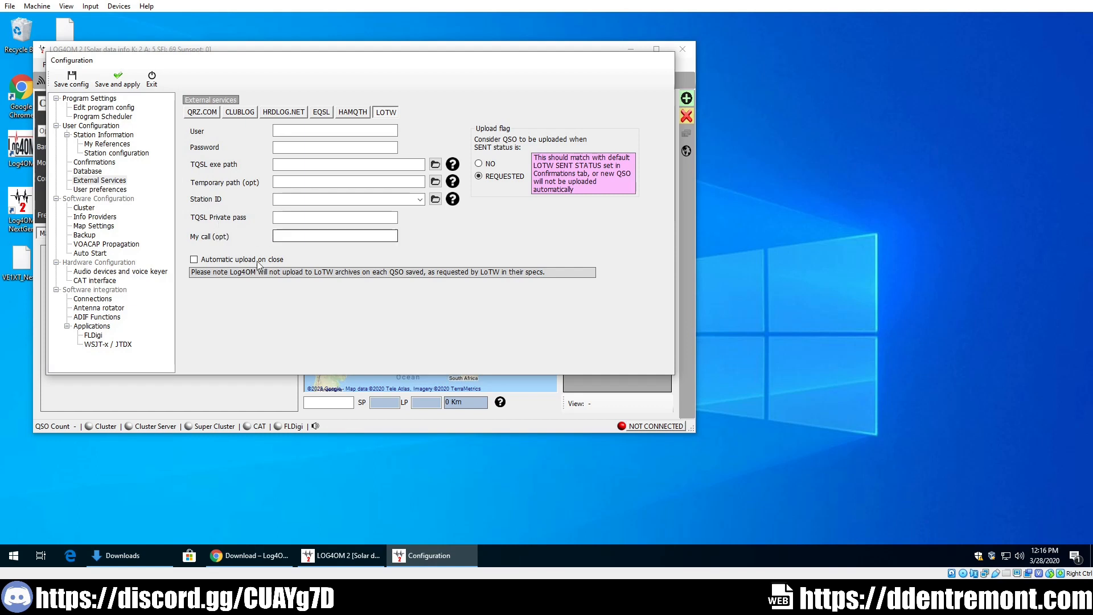
click(321, 113)
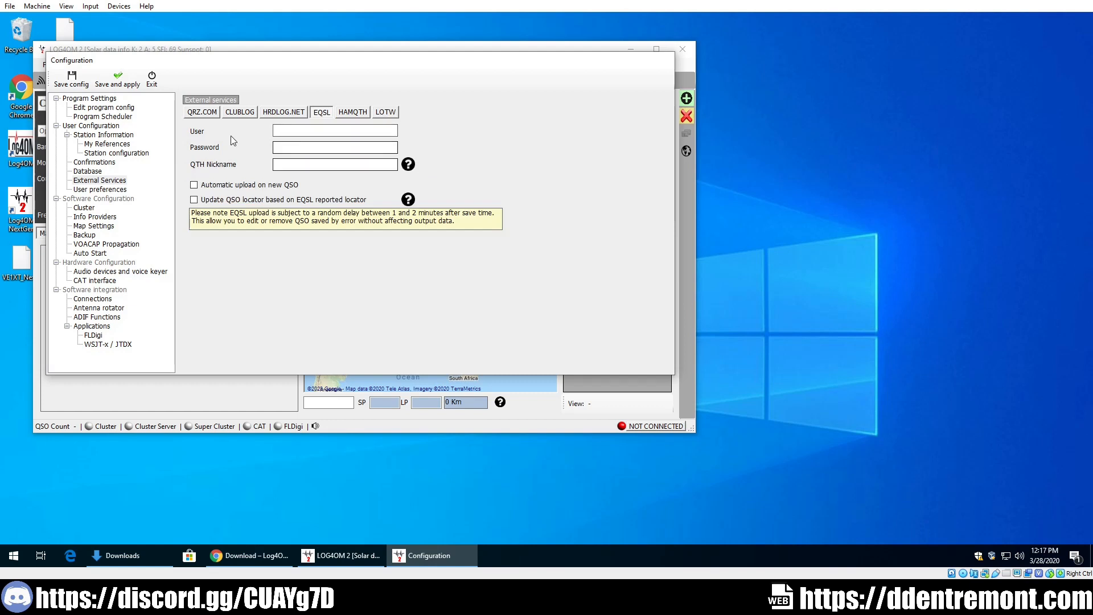
click(205, 116)
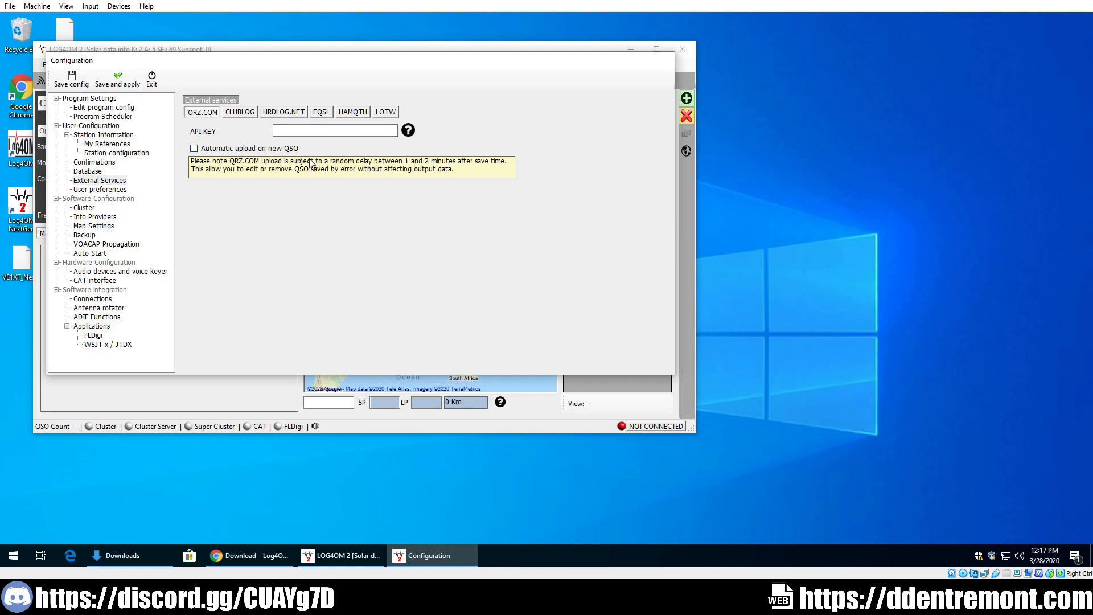
- Select all preferred bands and all preferred modes in the user preferences
click(95, 189)
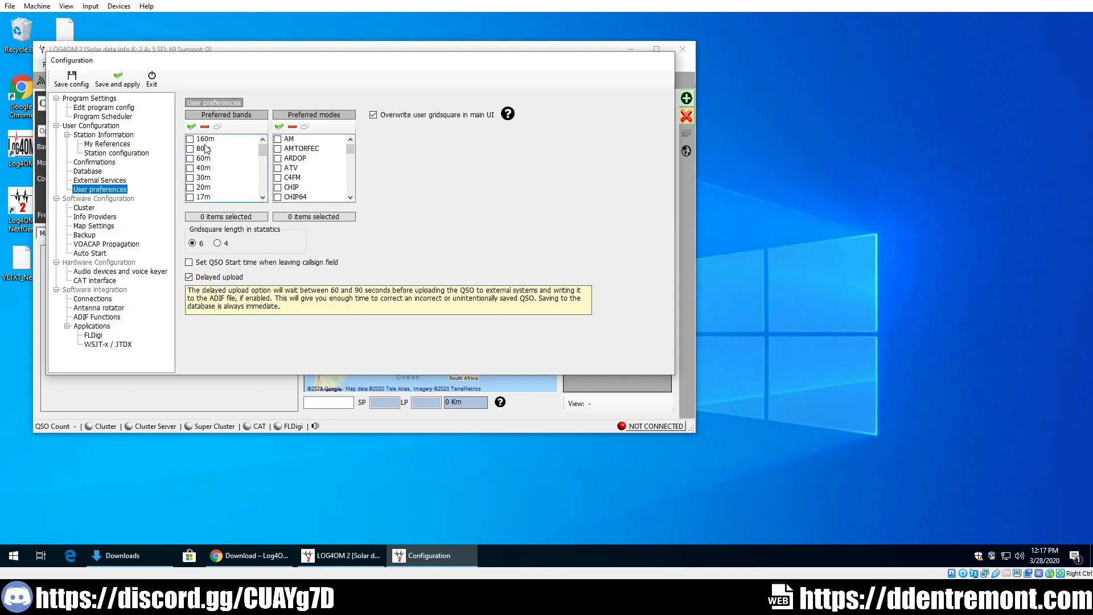
click(192, 127)
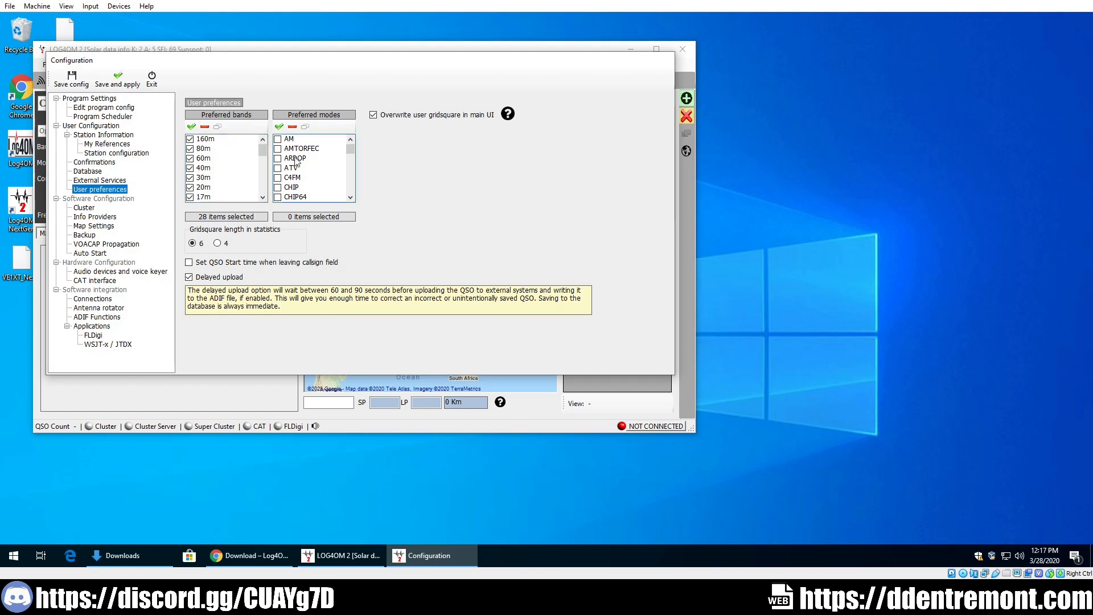
click(279, 127)
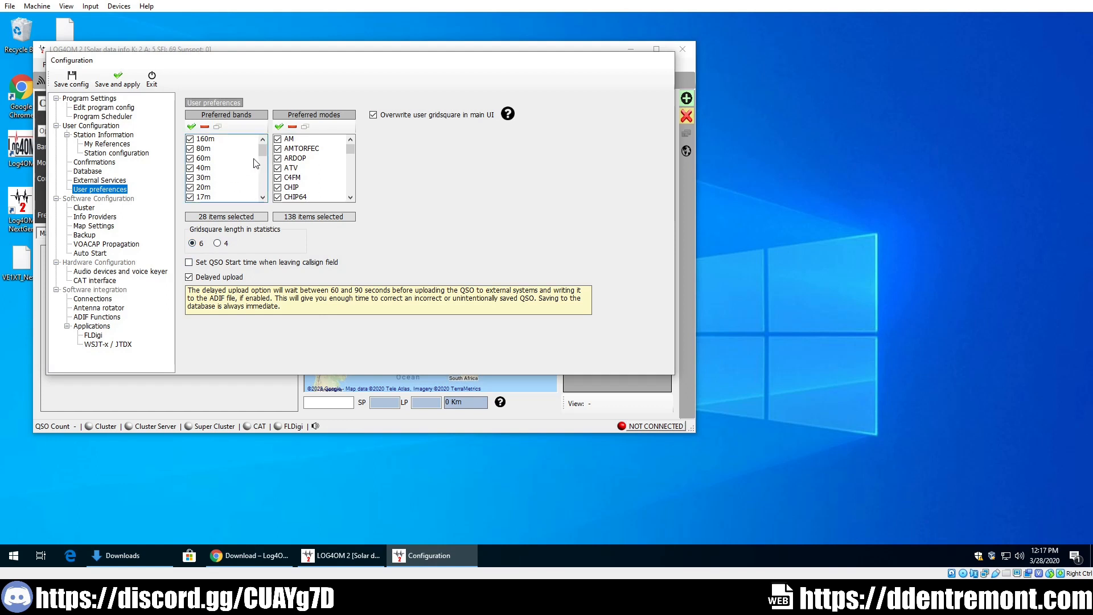
- Deselect the 160m, 4m and 1.25m bands in the preferred bands list
click(189, 139)
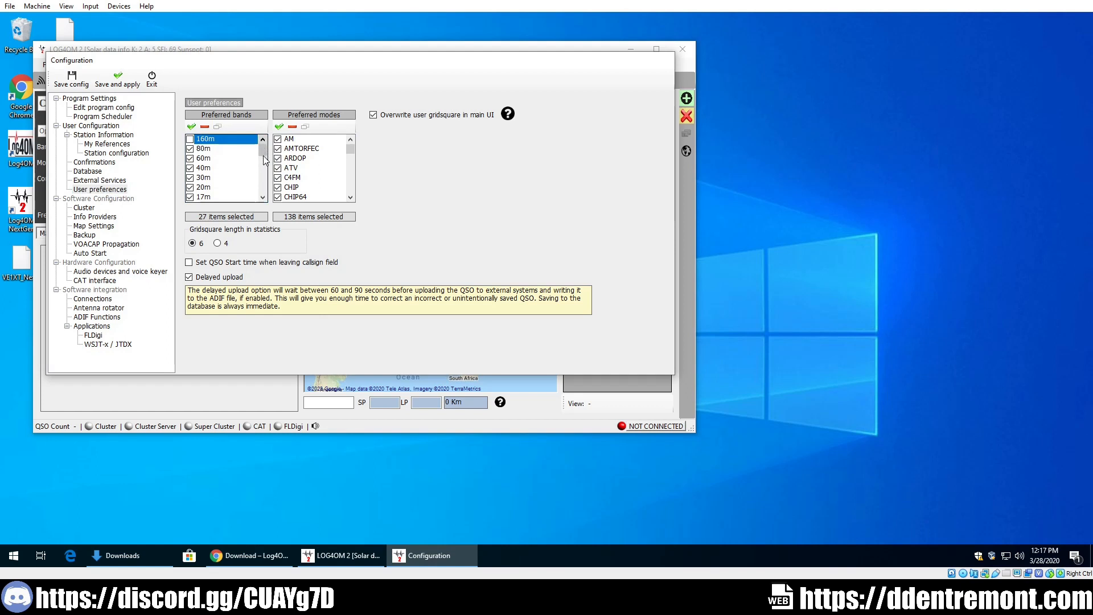
scroll(264, 174, down, 5)
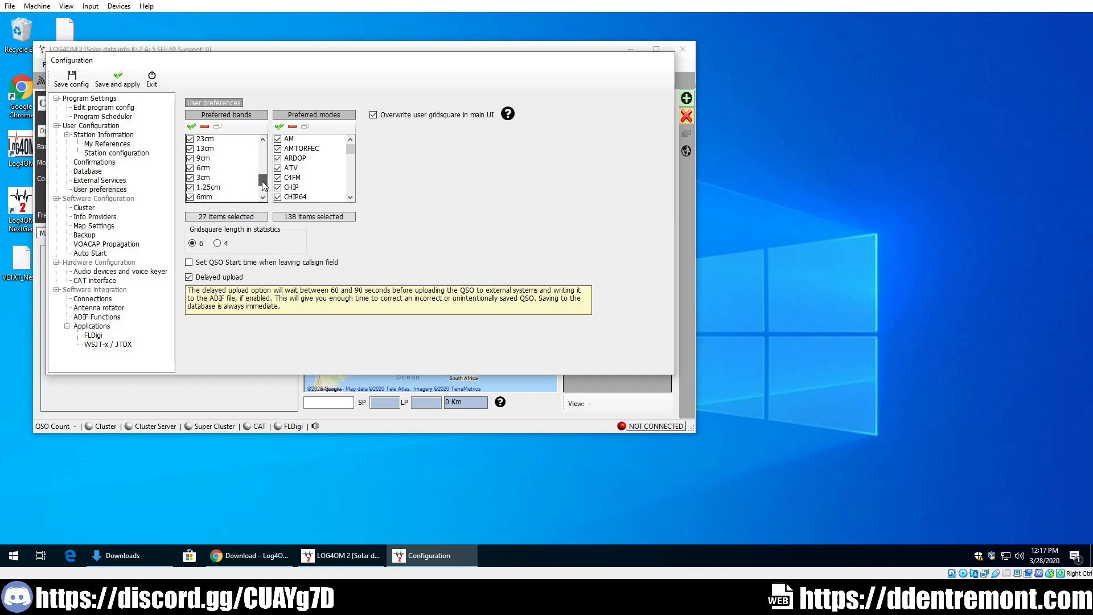
scroll(264, 184, up, 2)
click(189, 158)
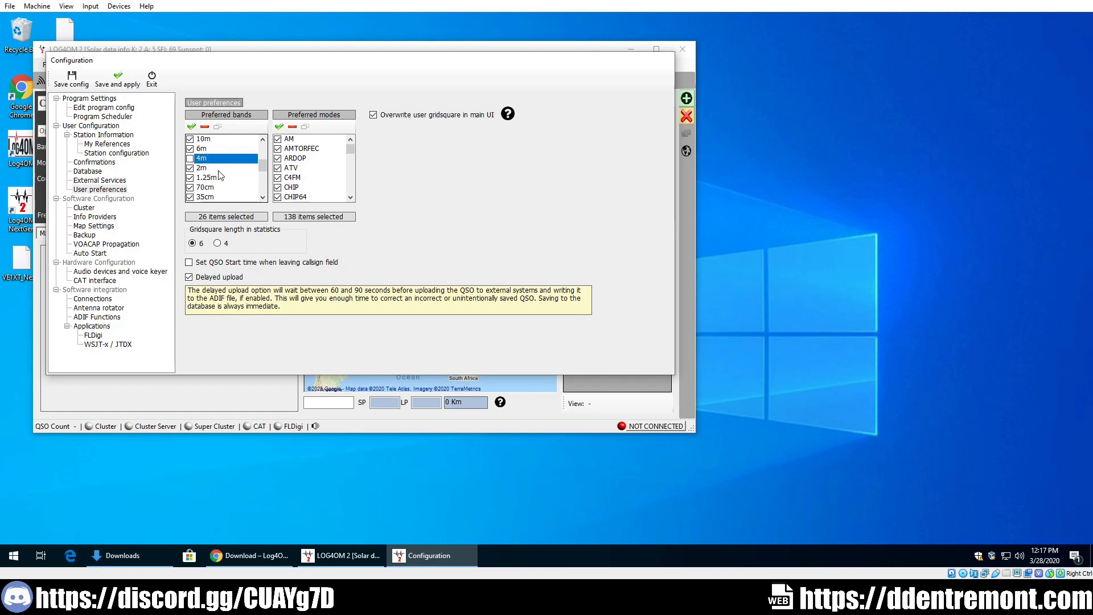
click(192, 179)
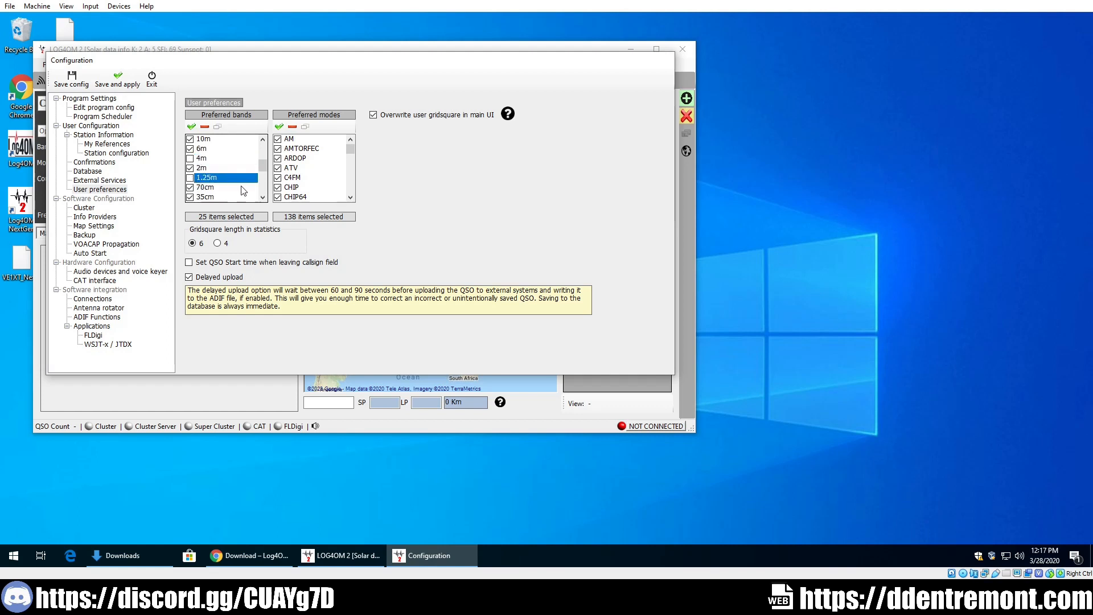
- Deselect the 35cm band in the preferred bands and the ATV, ARDOP and AMTORFEC modes in the preferred modes
click(190, 197)
scroll(261, 186, down, 2)
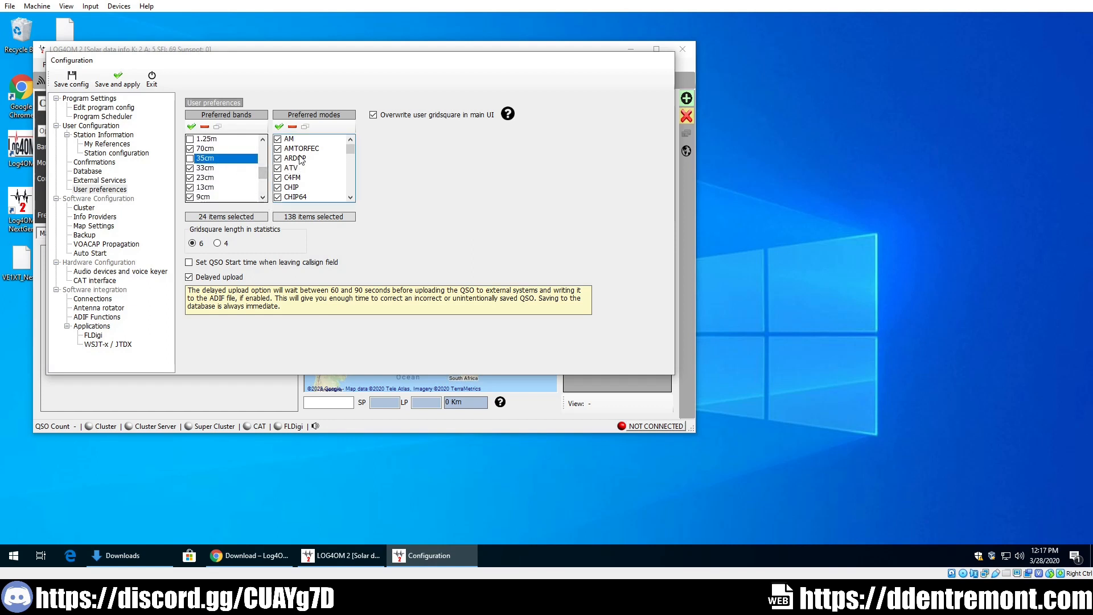
click(278, 170)
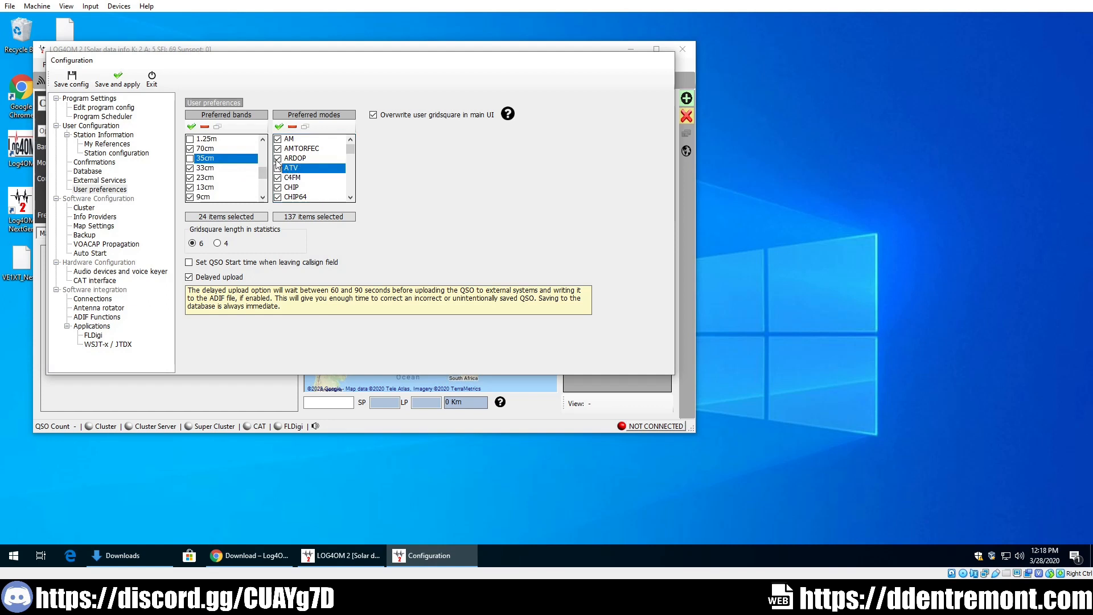
click(278, 159)
click(278, 149)
click(278, 159)
click(278, 159)
click(278, 149)
click(277, 149)
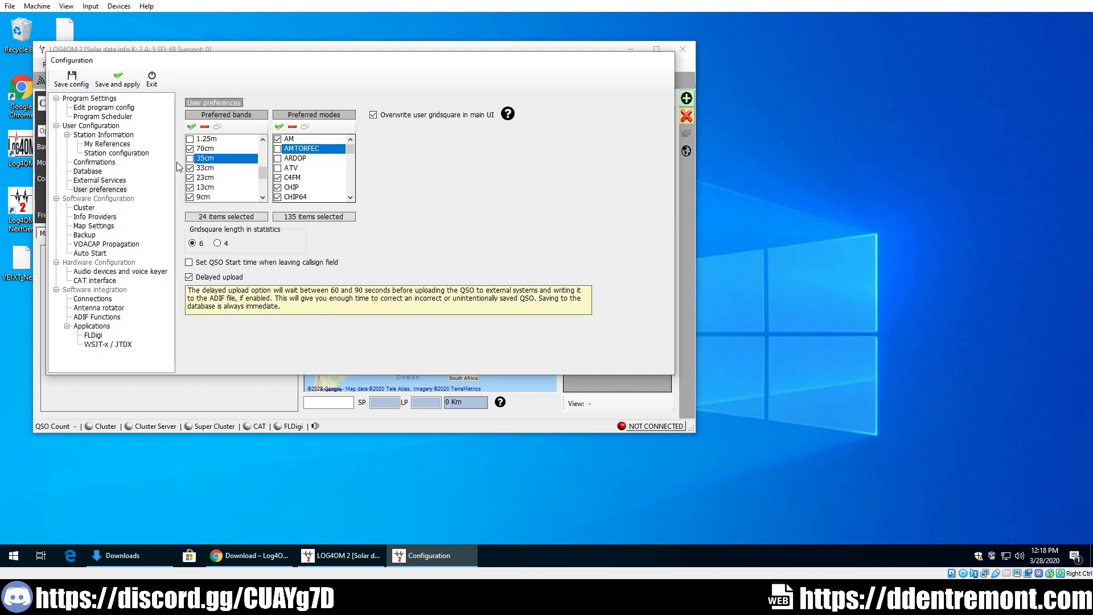
- Review the cluster settings and make QRZ.COM the primary source in the info providers, leaving its credentials empty
click(83, 208)
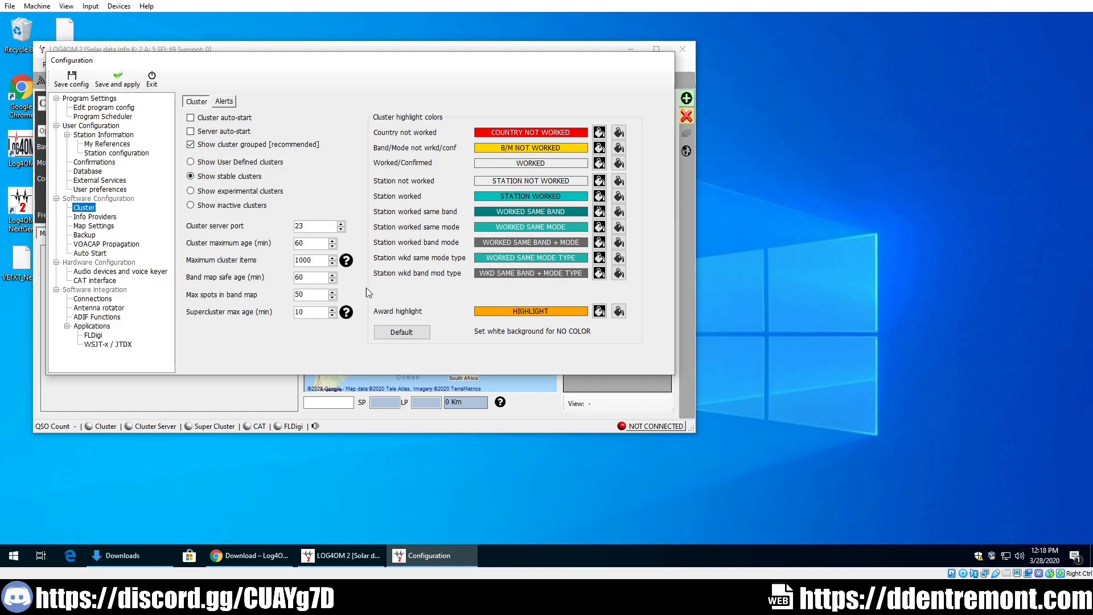
click(93, 217)
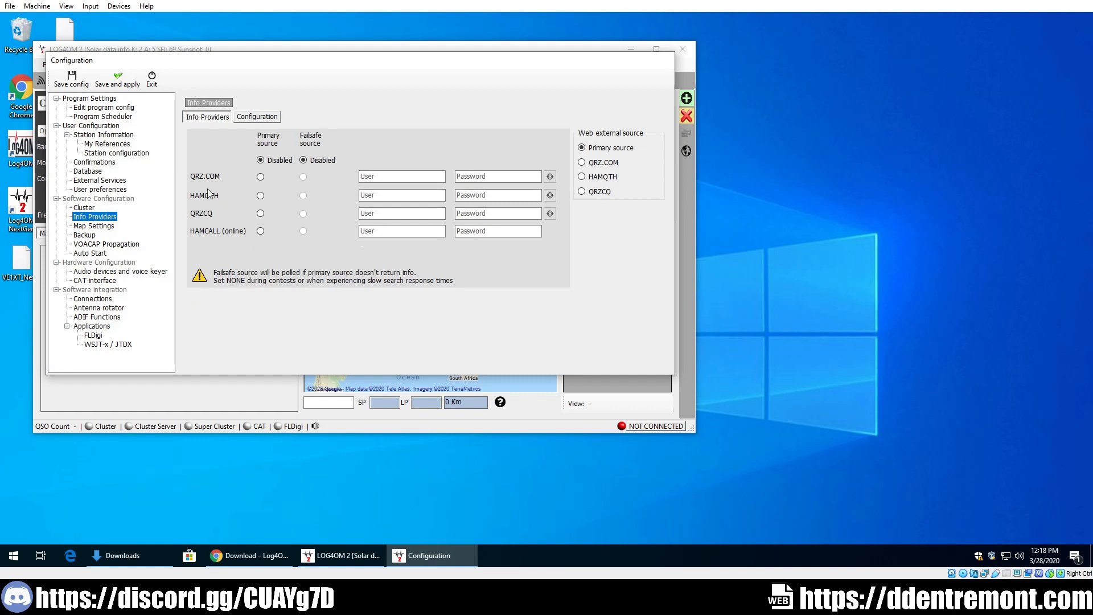
click(260, 177)
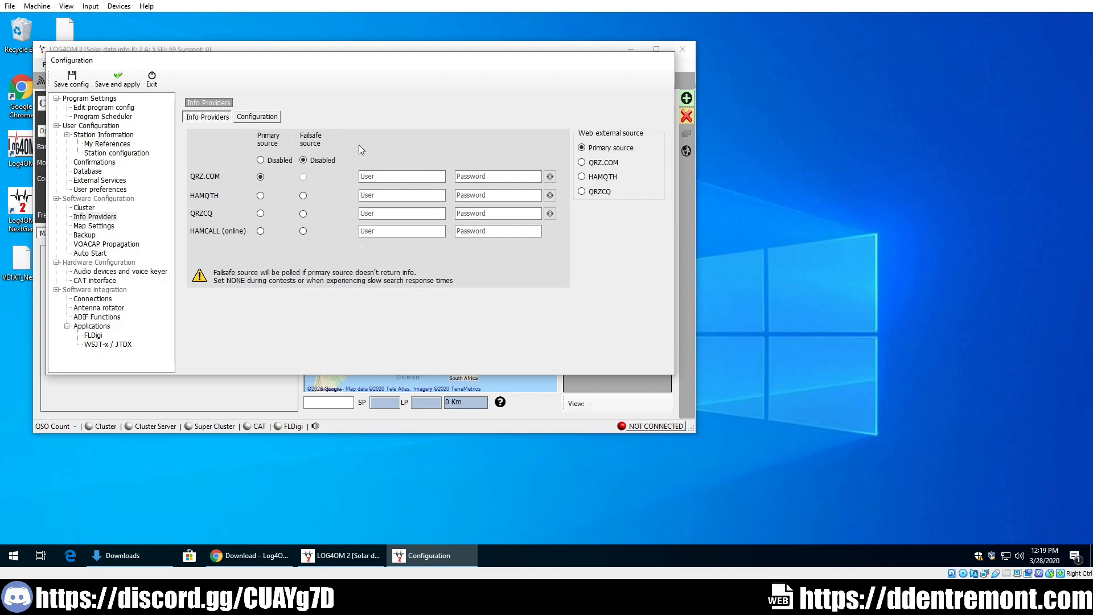
click(410, 177)
click(479, 176)
- Preview the two alternate world maps in the map settings and return to the standard World map
click(80, 226)
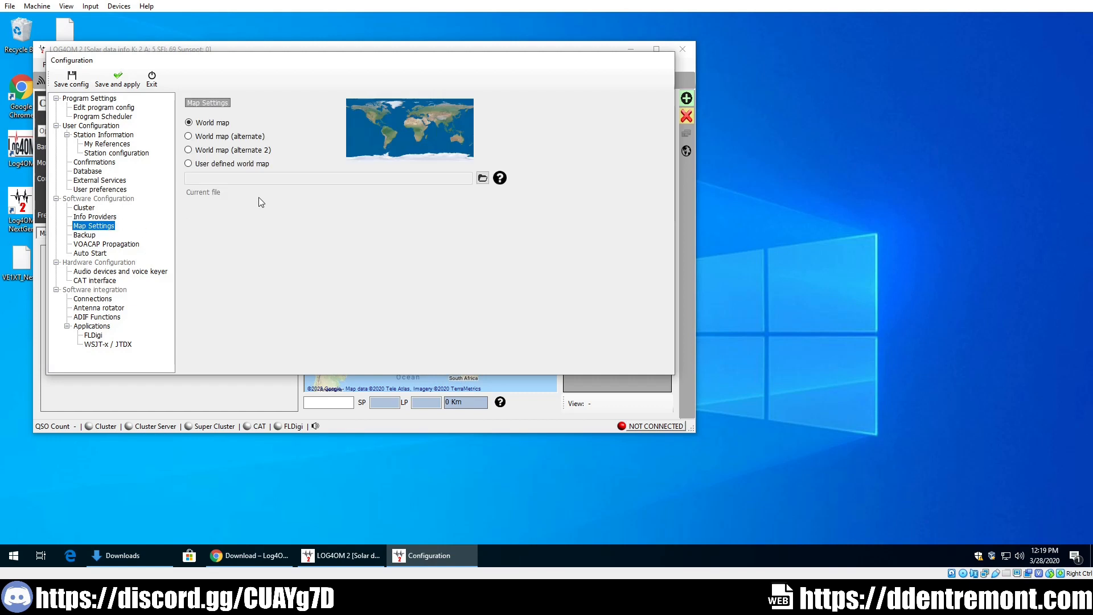
click(244, 136)
click(246, 149)
click(246, 136)
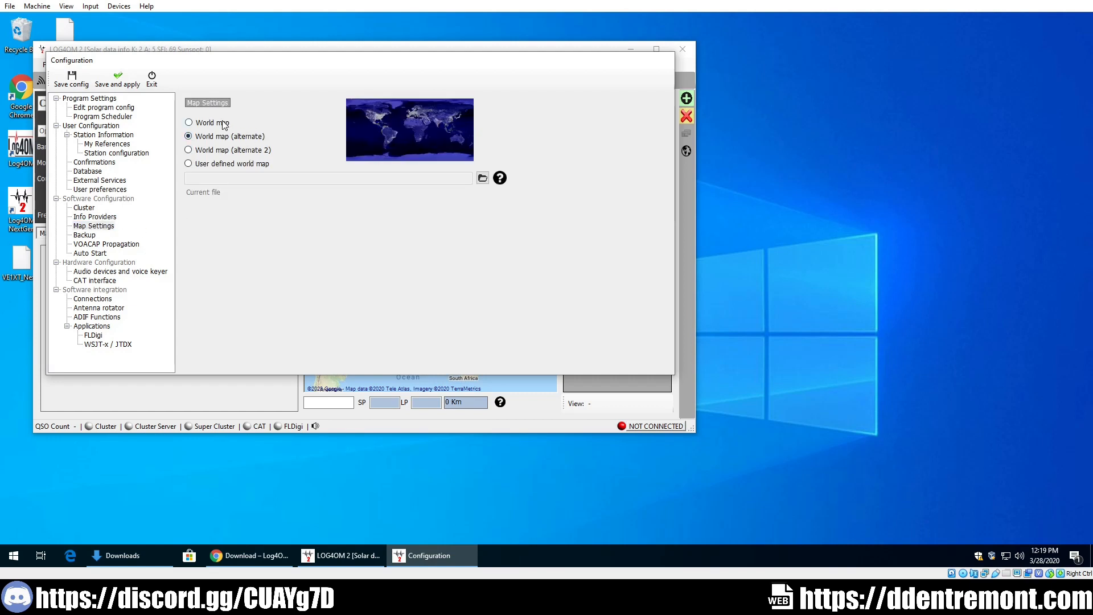
click(224, 122)
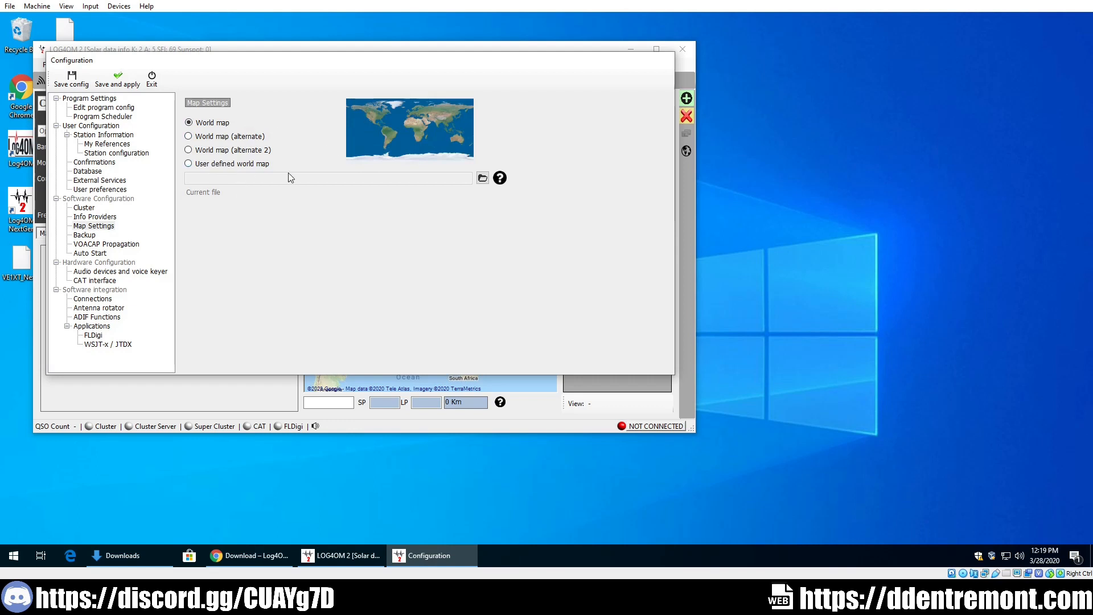
click(230, 137)
click(204, 126)
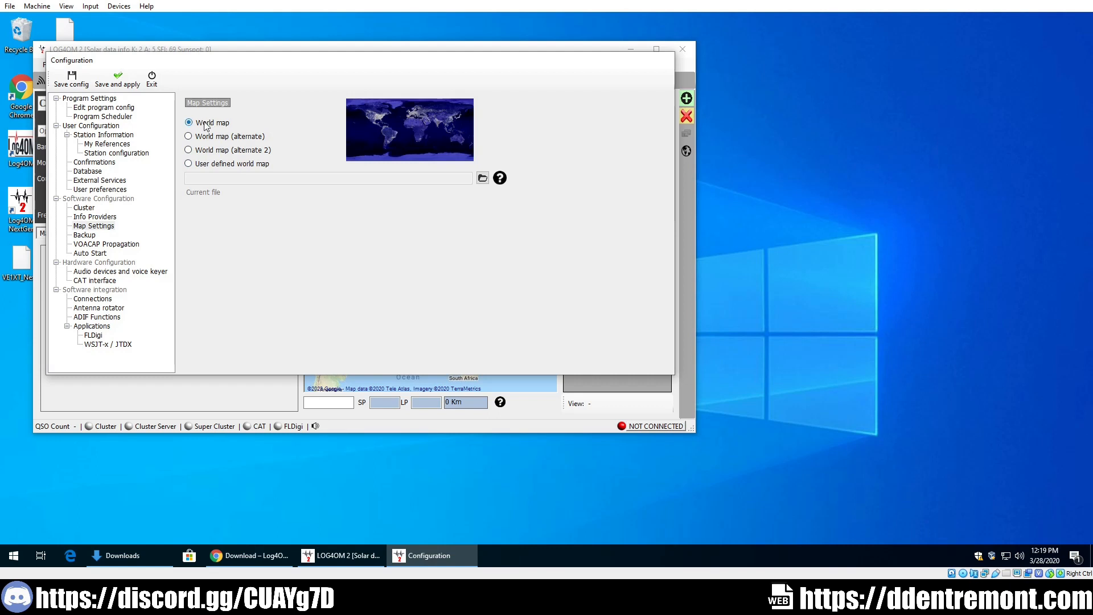
- Set the main backup folder to the Desktop
click(85, 235)
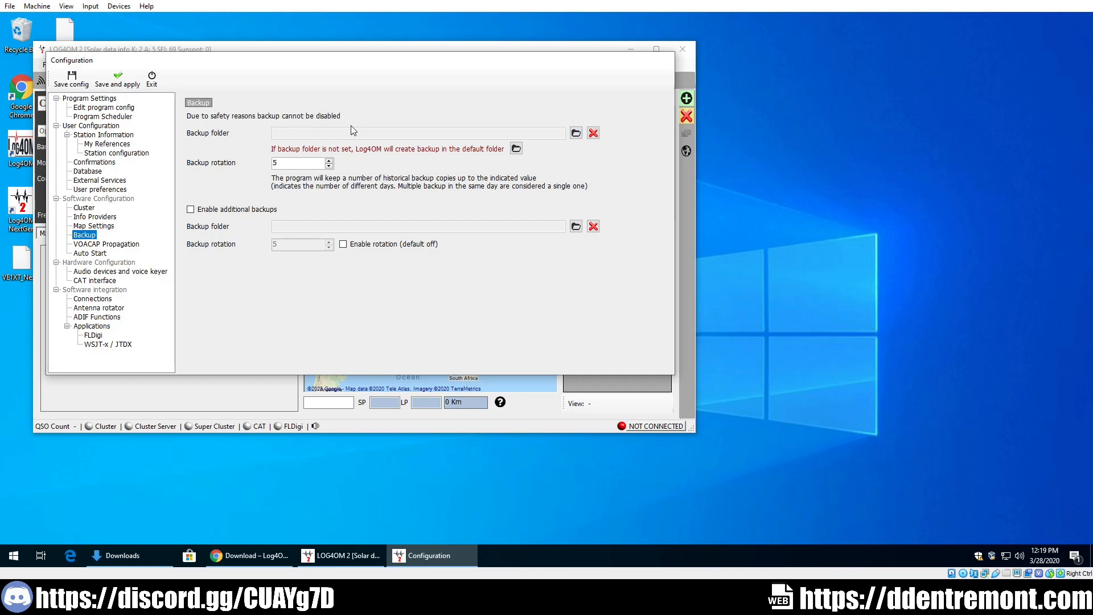
click(576, 132)
drag(538, 199, 468, 120)
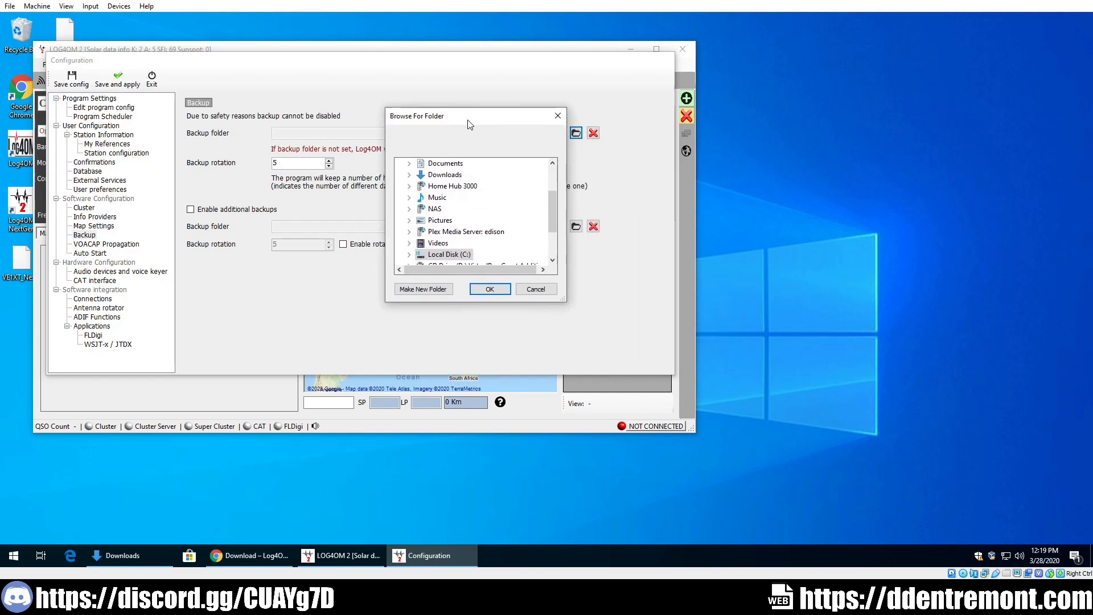
scroll(507, 214, down, 2)
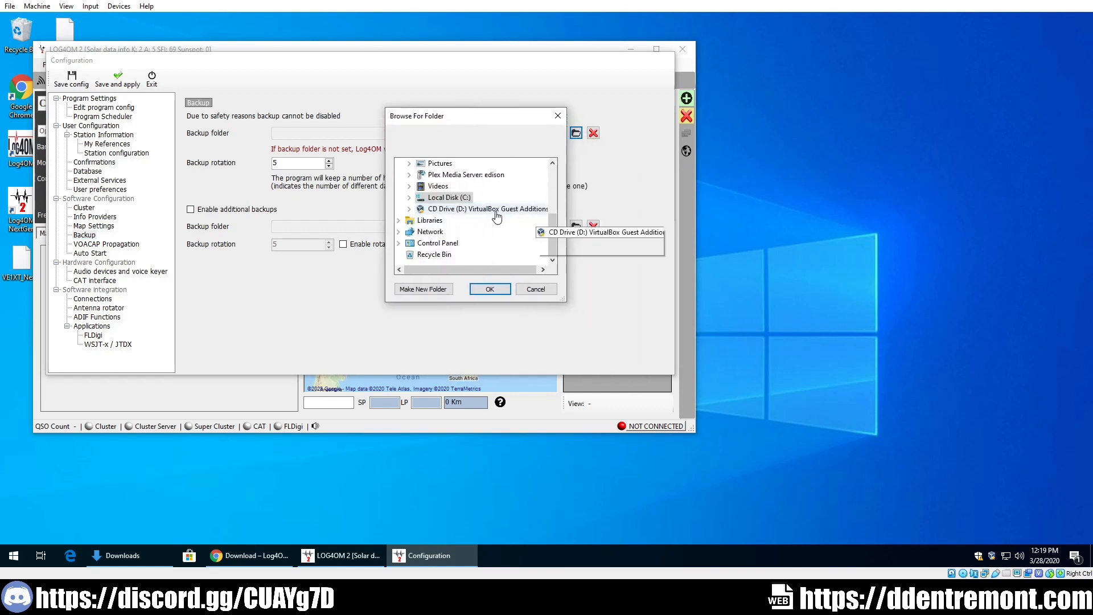
scroll(504, 212, up, 4)
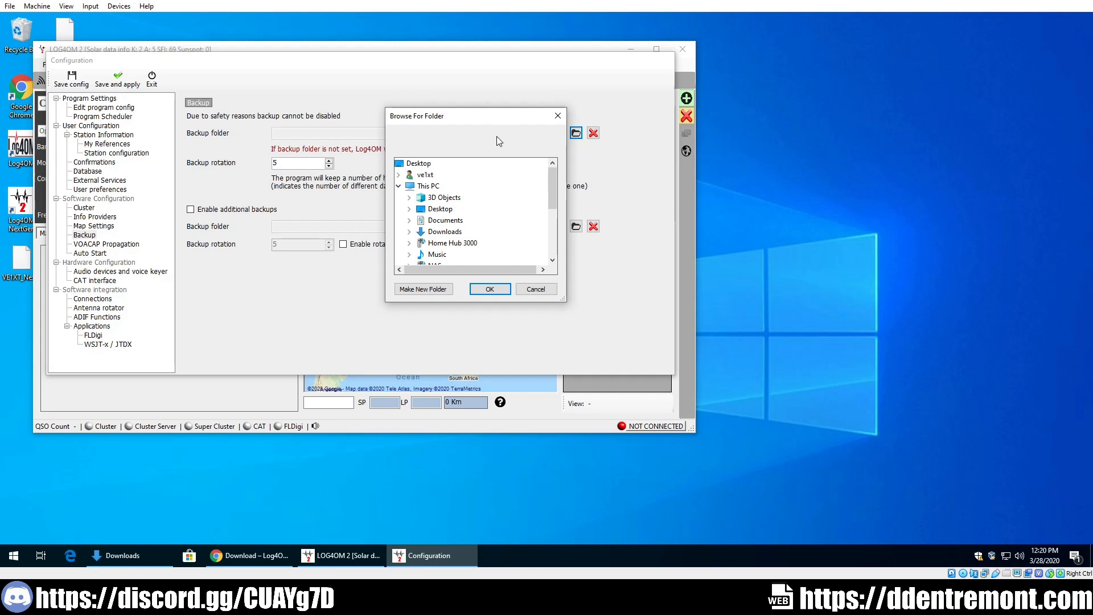
click(424, 176)
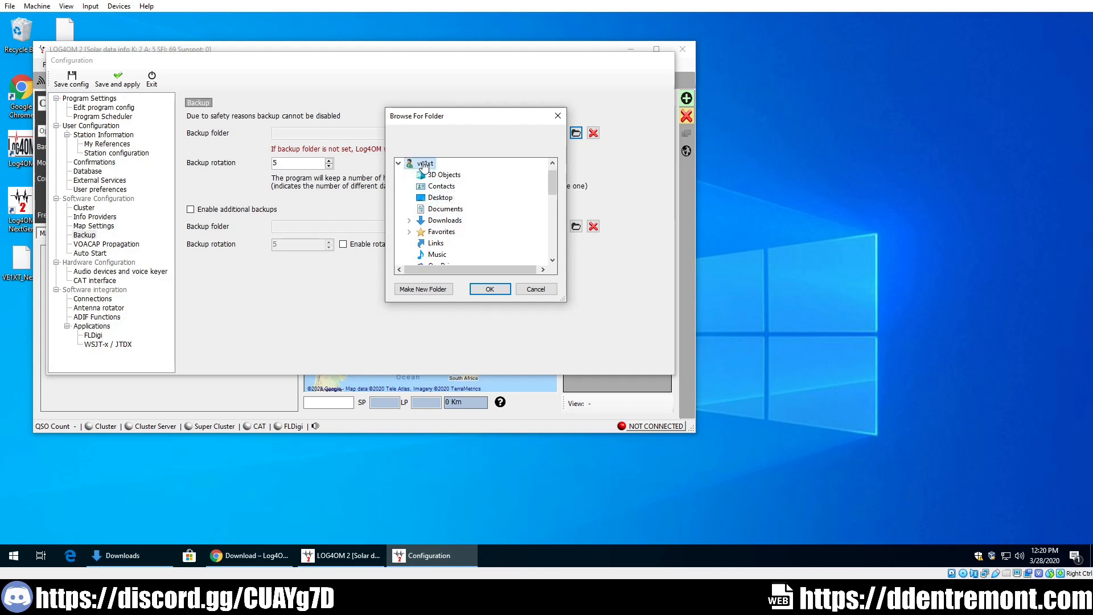
click(400, 176)
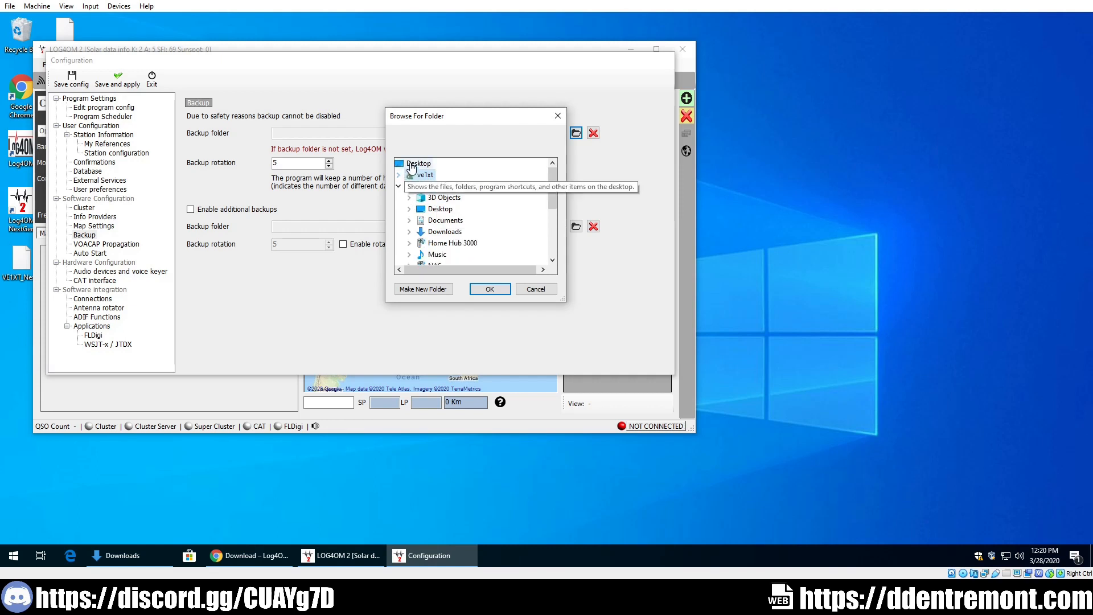
click(490, 288)
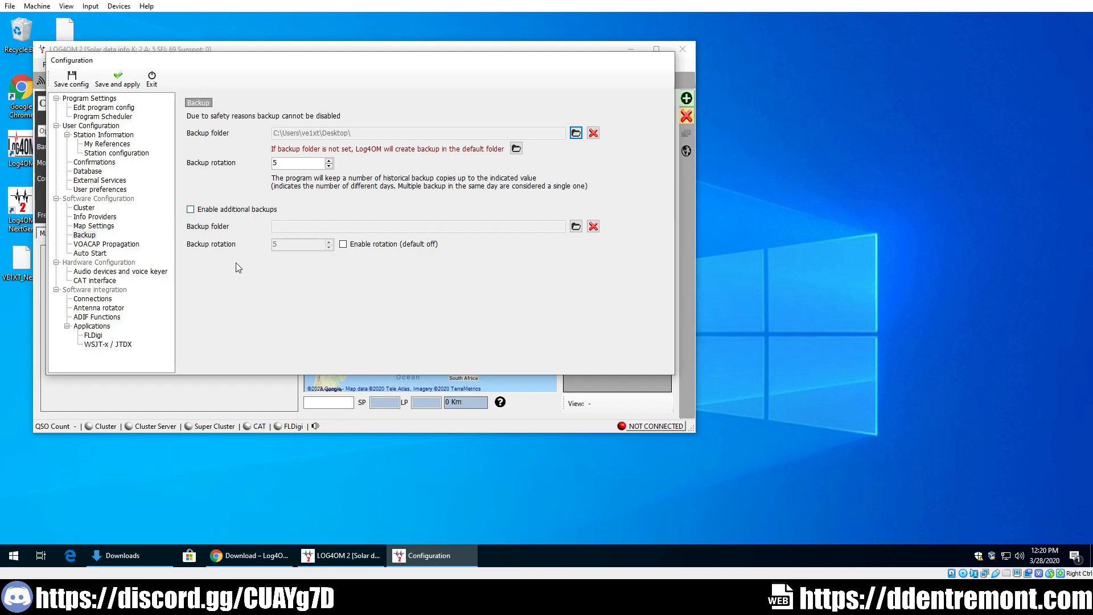
- Look through the VOACAP propagation, auto start, audio device and CAT interface settings, including the CAT engine choices and PTT key
click(97, 244)
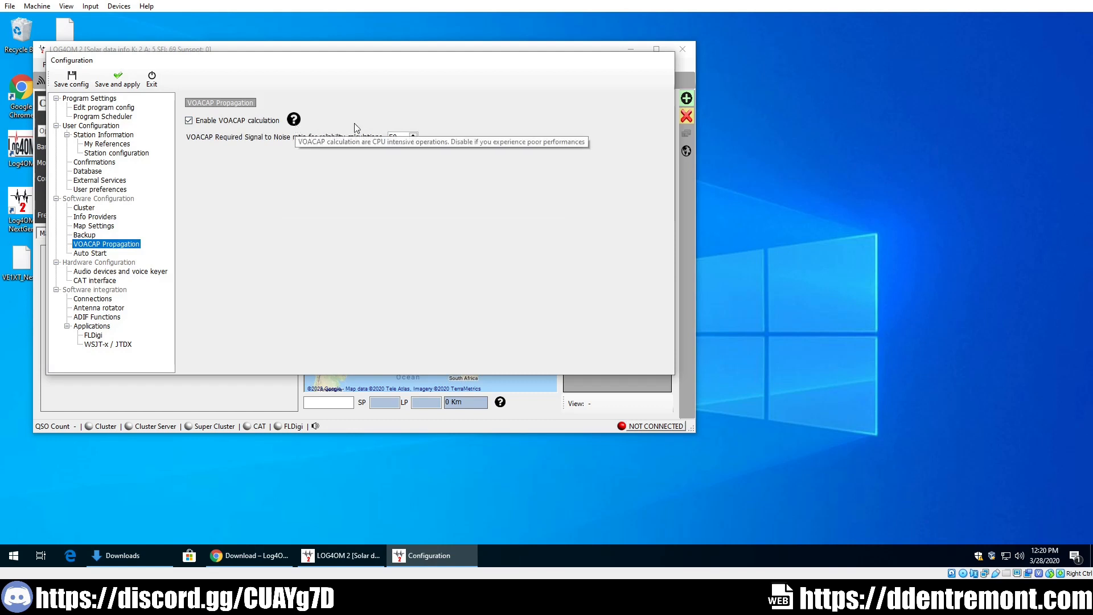
click(90, 253)
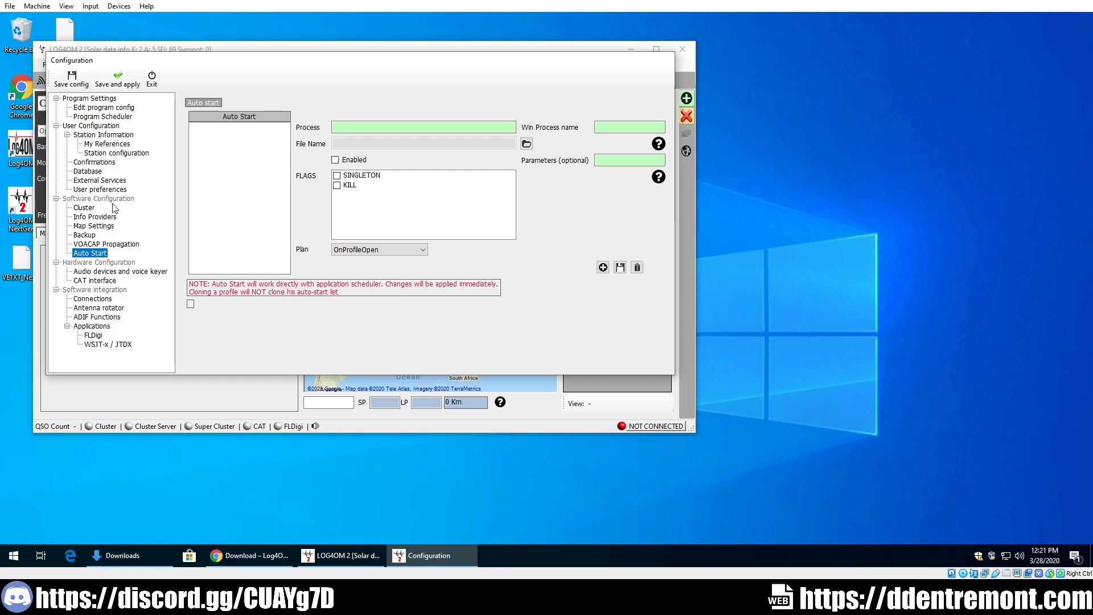
click(86, 281)
click(90, 272)
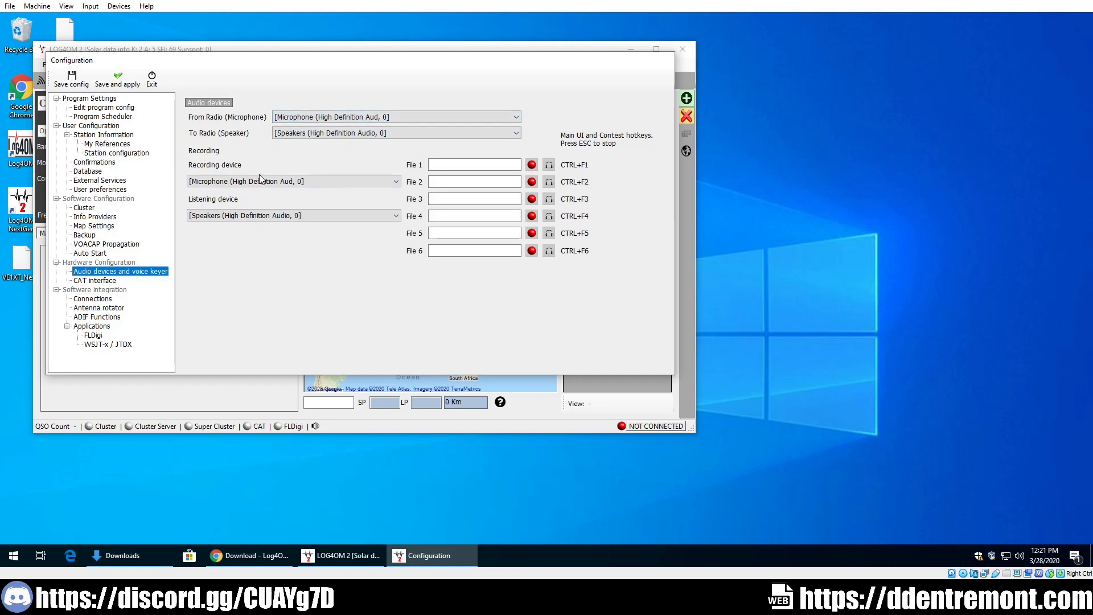
click(95, 281)
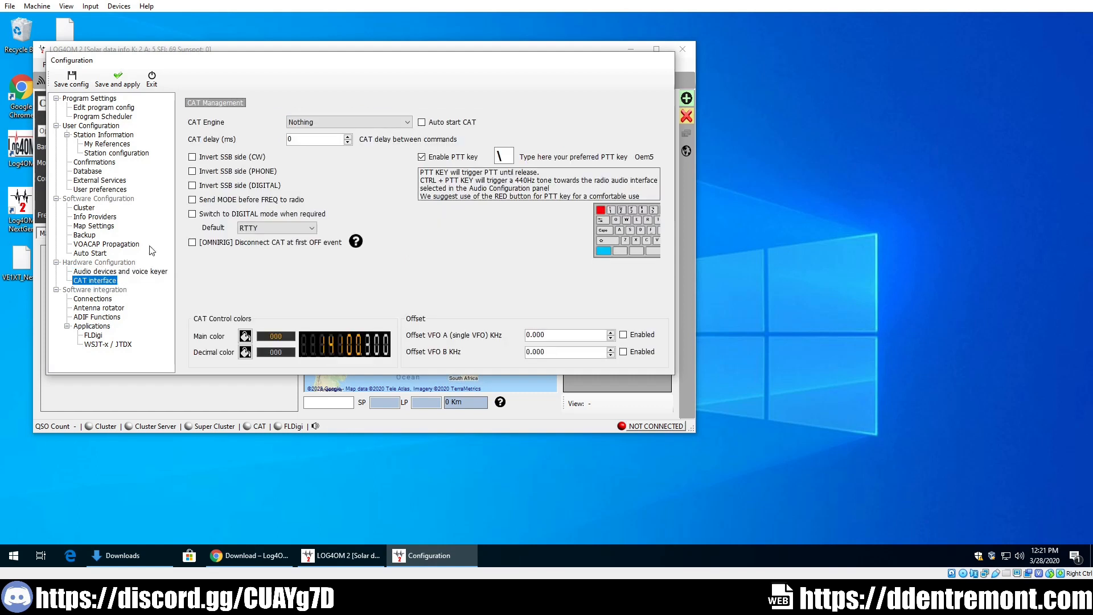
click(350, 124)
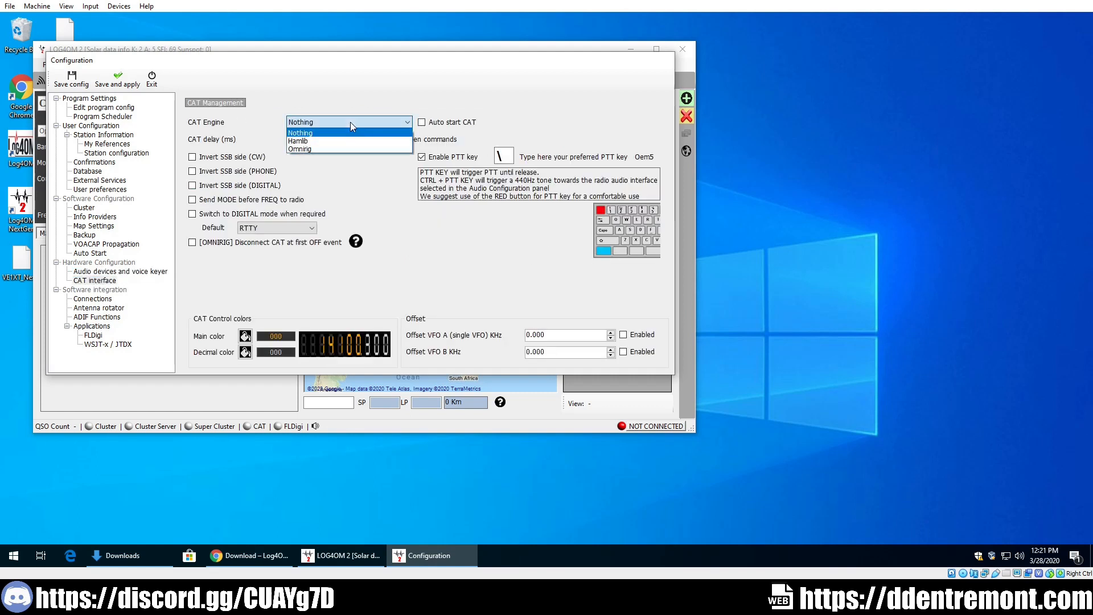
click(348, 133)
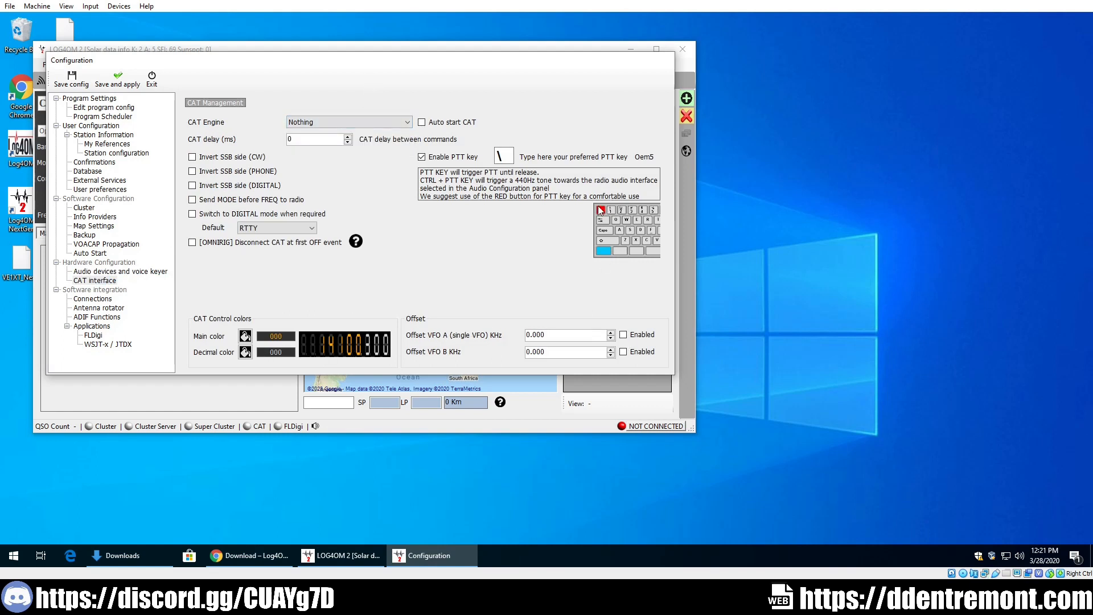
click(509, 156)
- Look through the software integration settings for connections, WSJT-x / JTDX, FLDigi, antenna rotator and ADIF functions
click(93, 299)
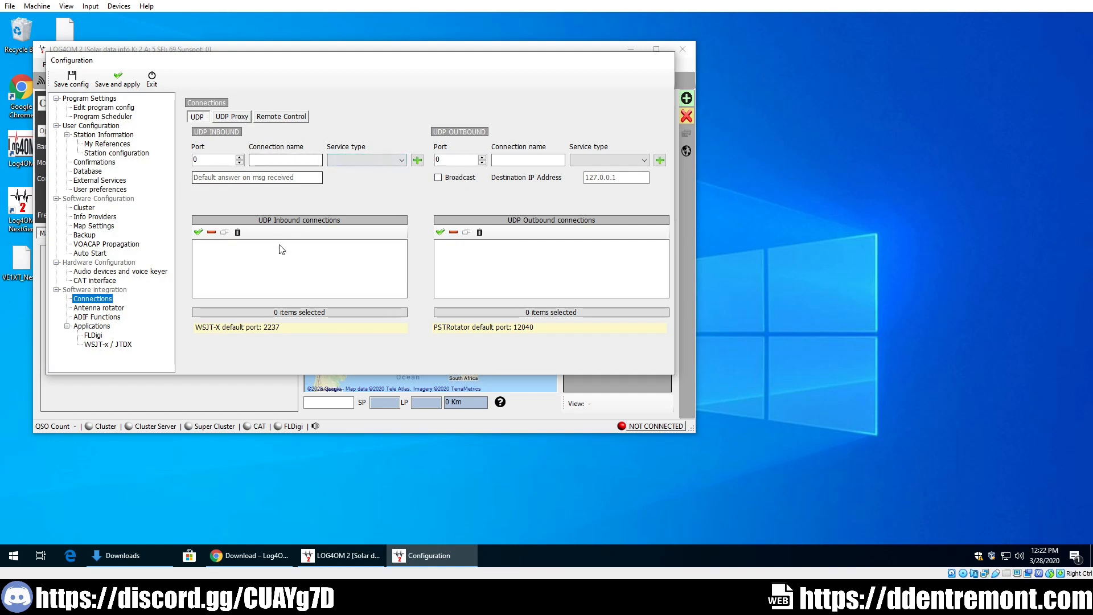
click(108, 346)
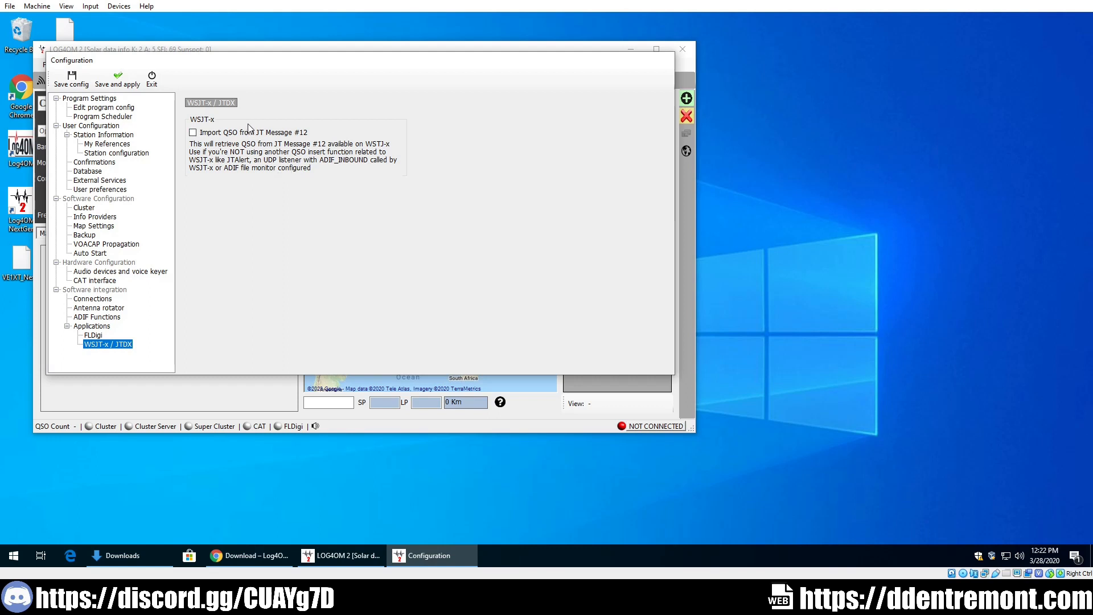
double_click(265, 135)
click(100, 336)
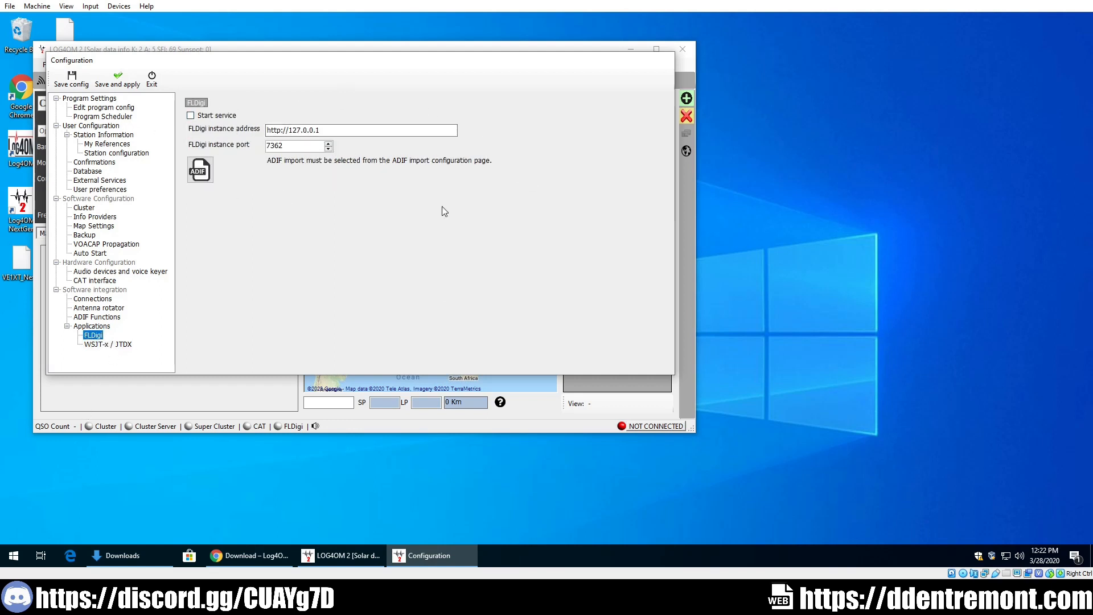
click(391, 130)
click(111, 308)
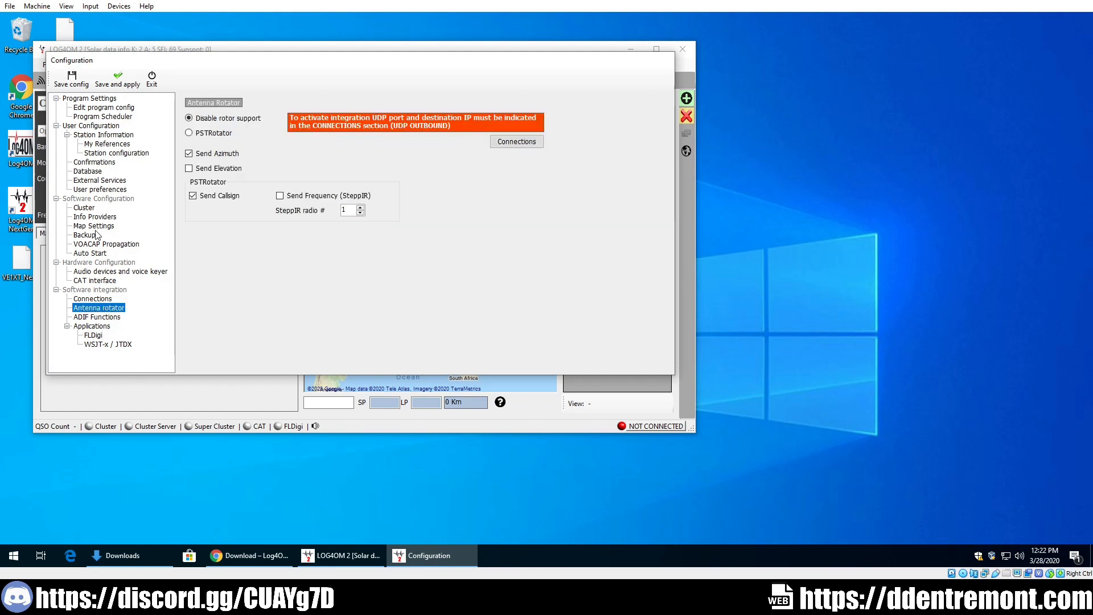
click(90, 318)
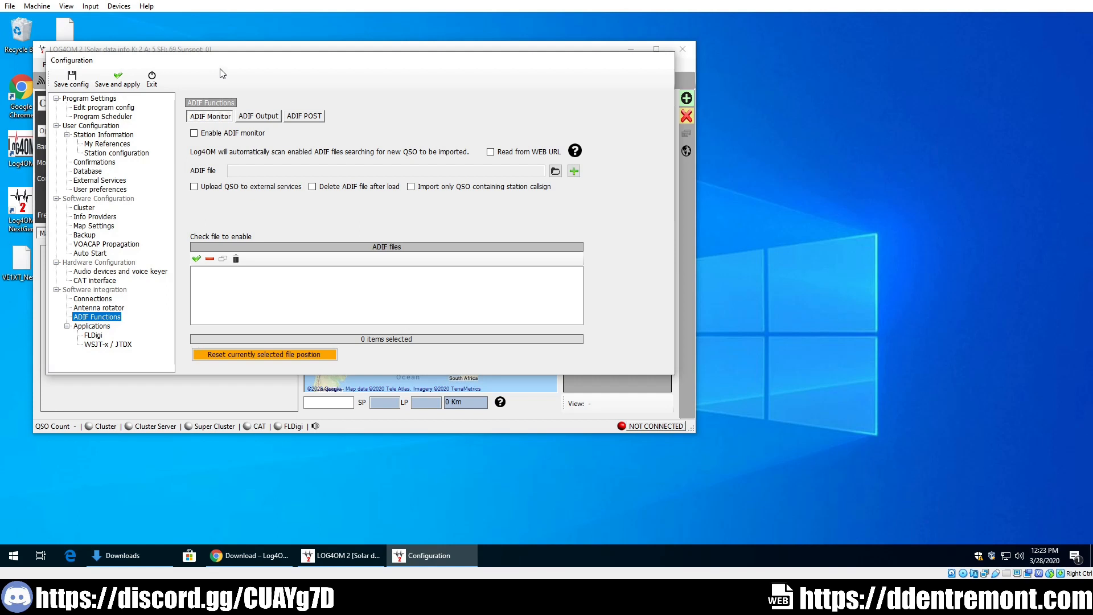
- Save and apply the configuration and allow Log4OM 2 through the Windows firewall on both private and public networks
drag(220, 64, 214, 63)
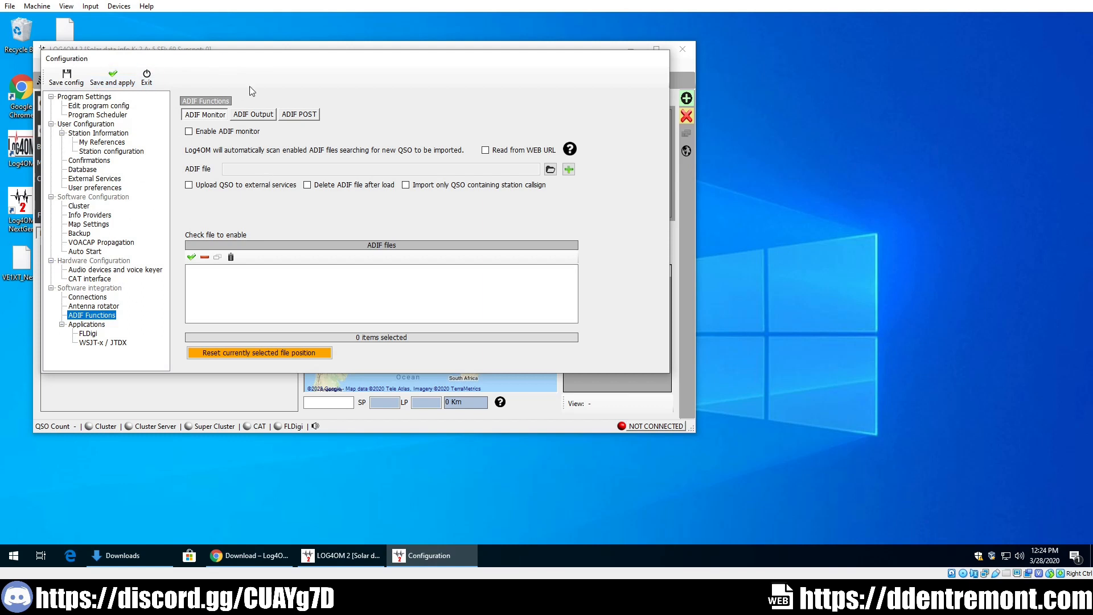
click(121, 83)
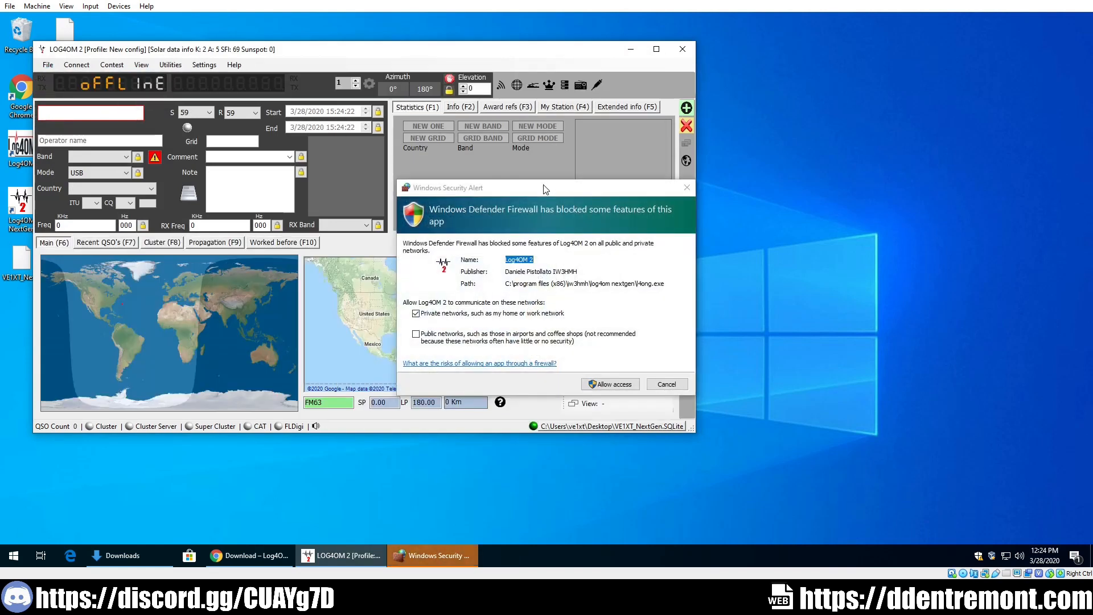
drag(559, 193, 435, 111)
click(293, 251)
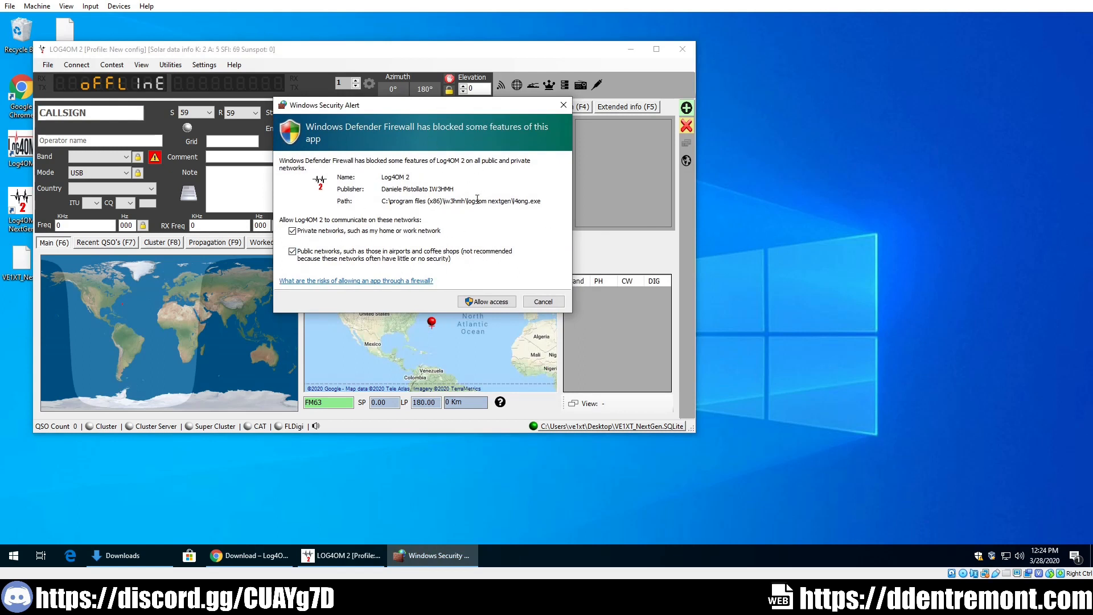
click(458, 303)
click(45, 65)
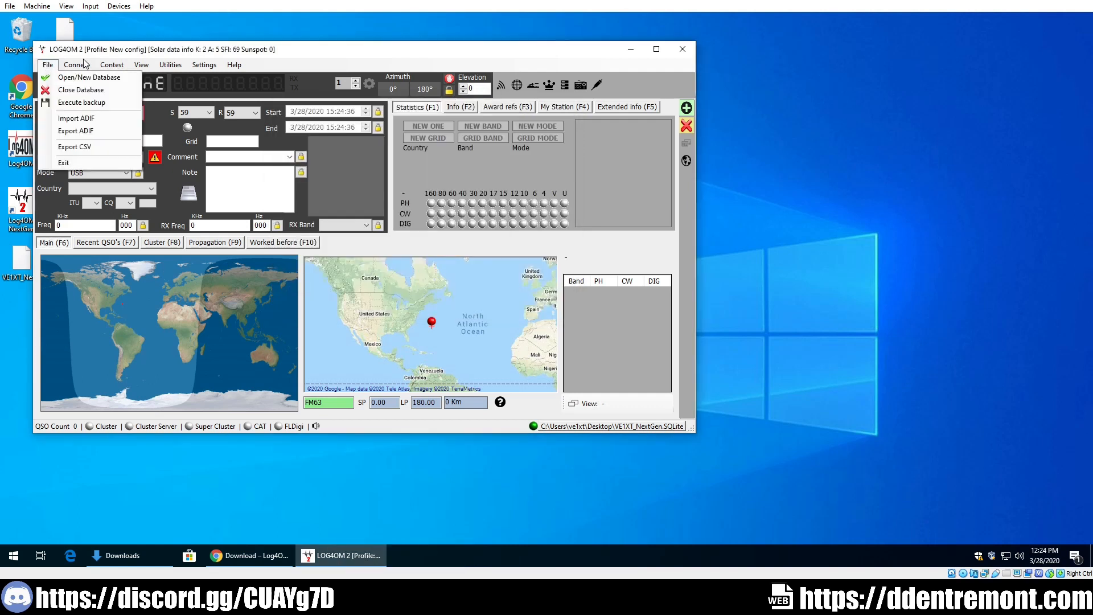
click(150, 64)
mouse_move(75, 65)
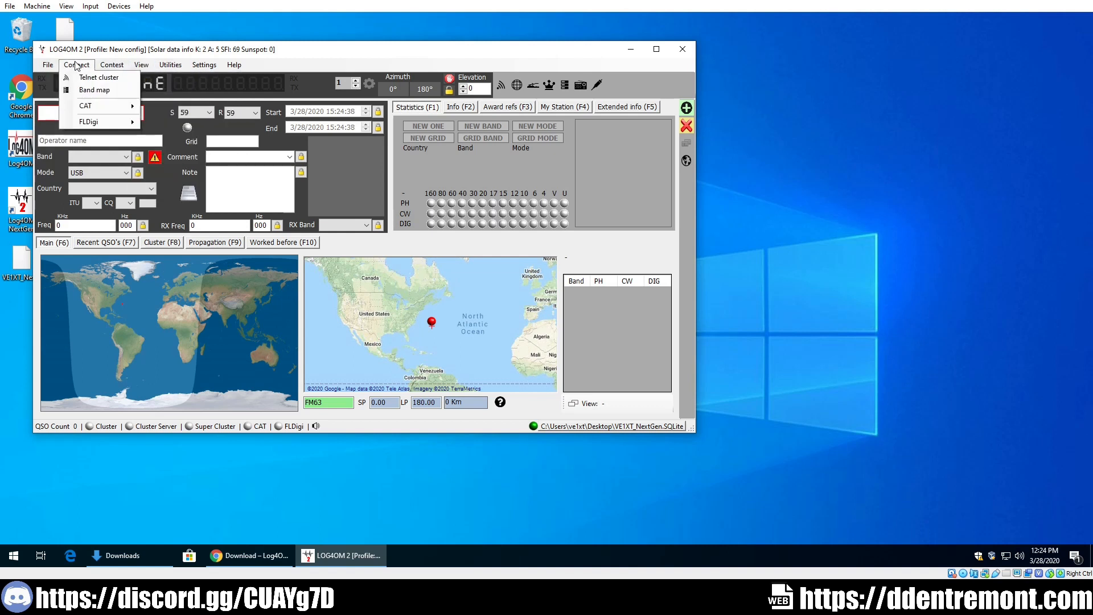
click(55, 64)
click(104, 66)
- In the program's user configuration, set the configuration's description to "VE1XT - Home" and apply it
mouse_move(173, 65)
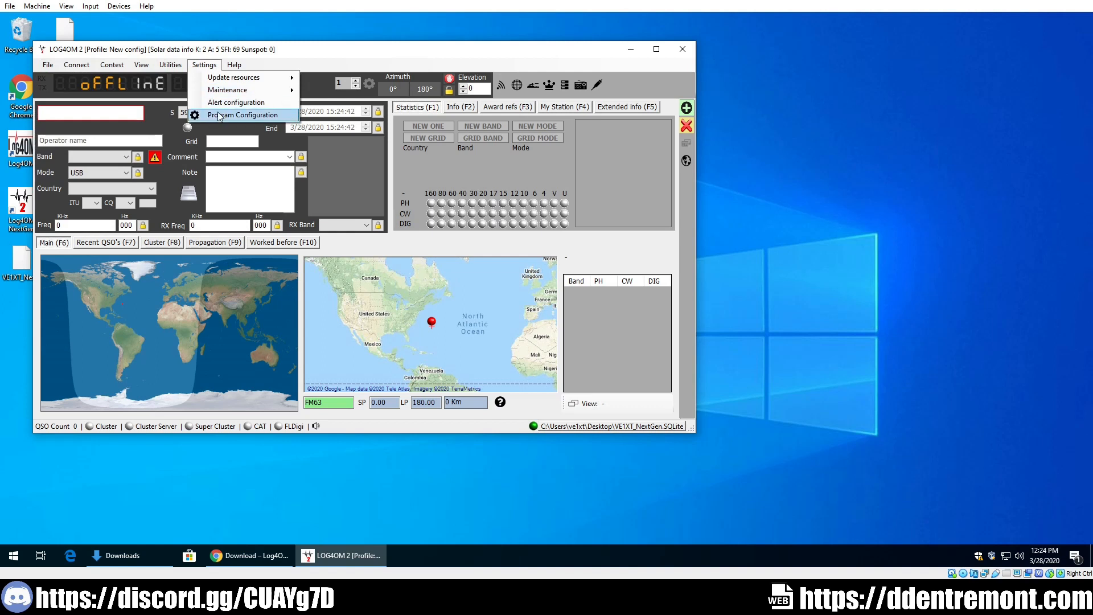
click(220, 116)
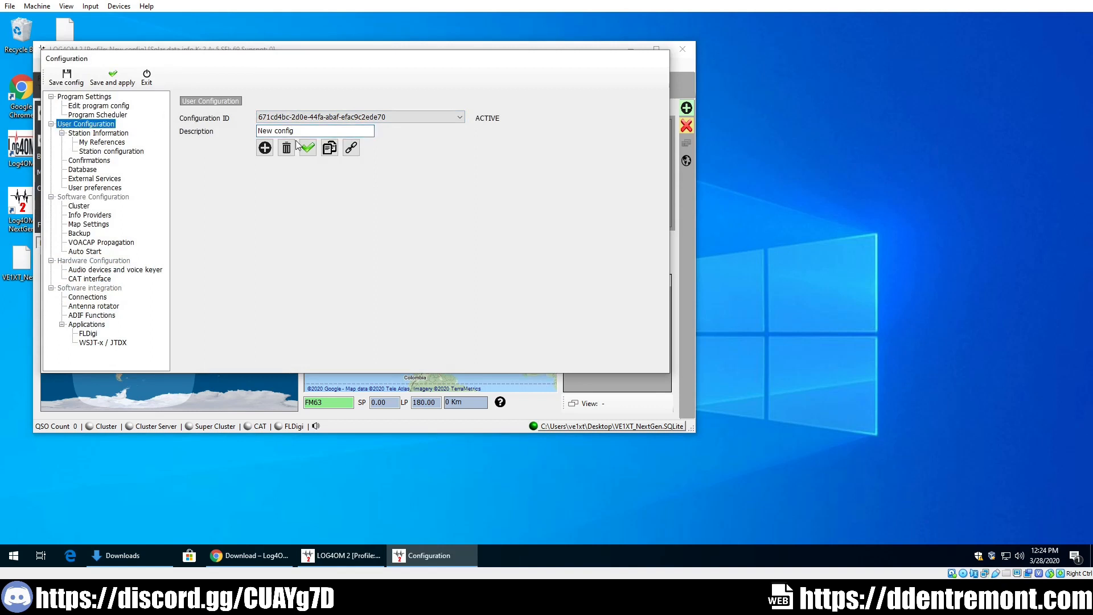
click(349, 123)
click(327, 129)
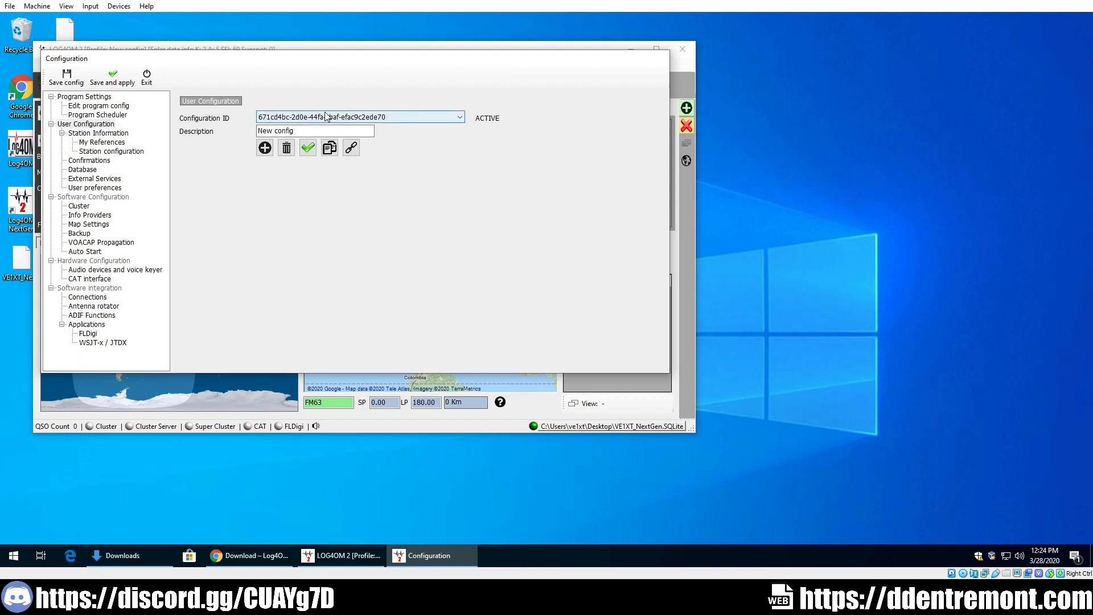
click(368, 121)
click(368, 121)
click(319, 129)
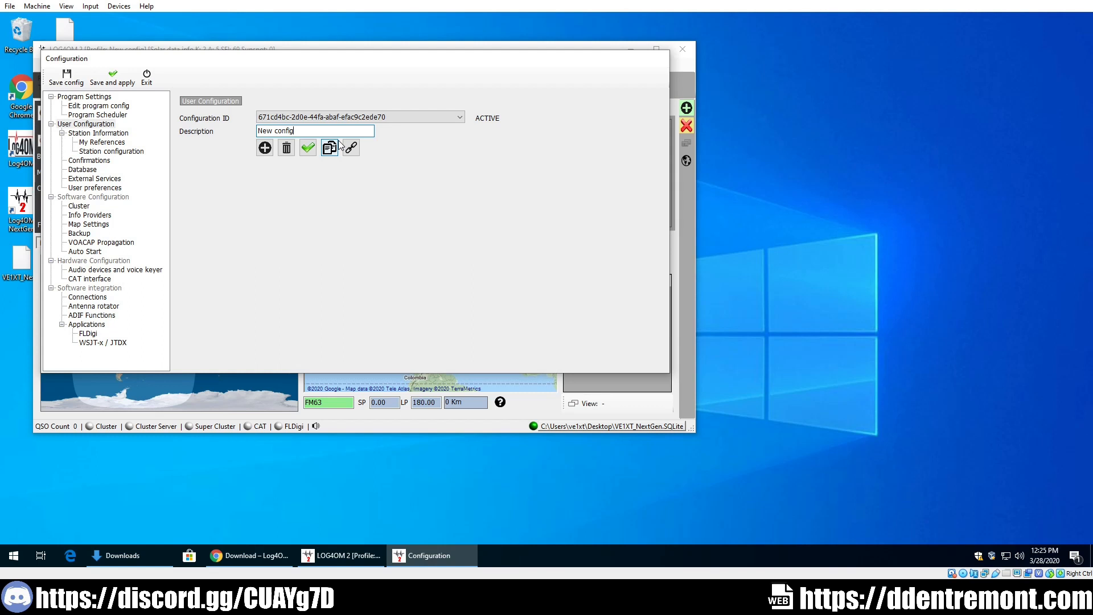
drag(295, 131, 243, 138)
text(VE1xt)
key(BackSpace)
text(XY)
text(T - Home)
click(310, 148)
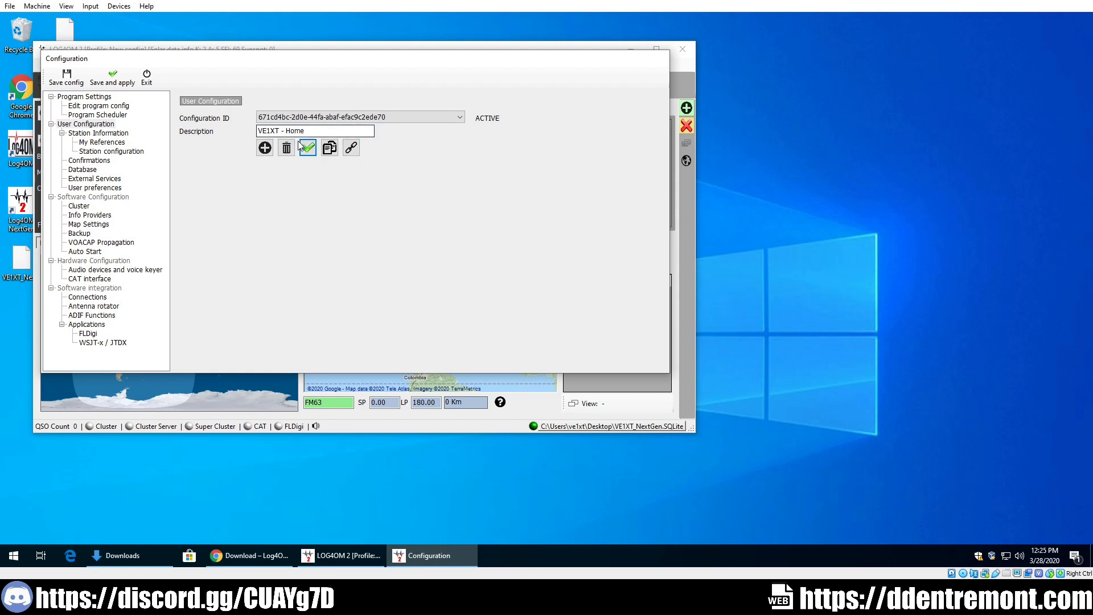
- Create a shortcut to this user configuration on the Desktop, and save and apply the configuration
click(352, 148)
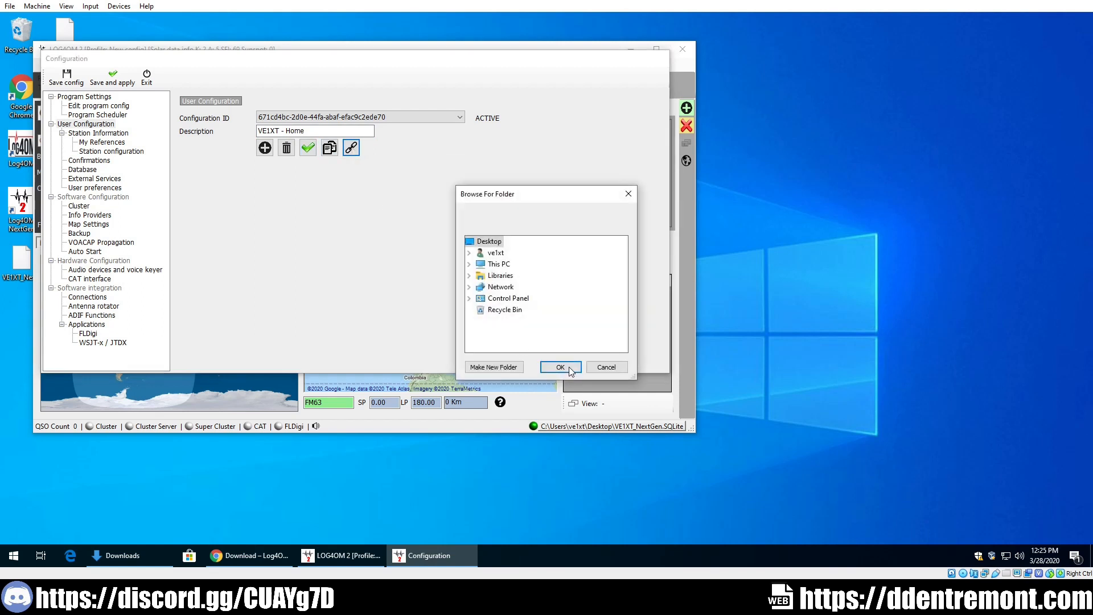
click(561, 367)
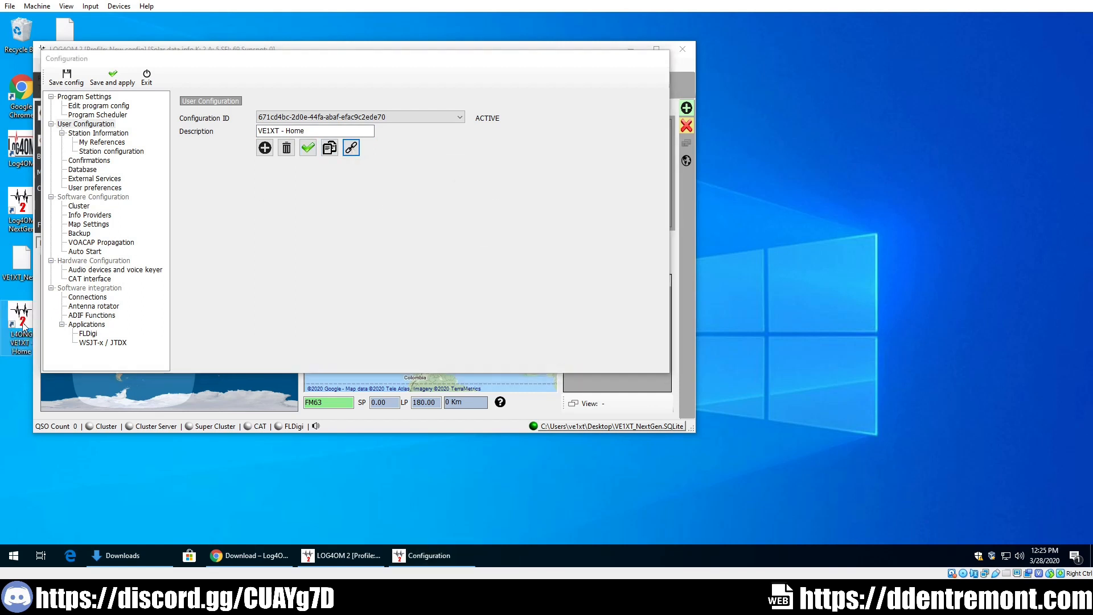
click(105, 83)
click(116, 85)
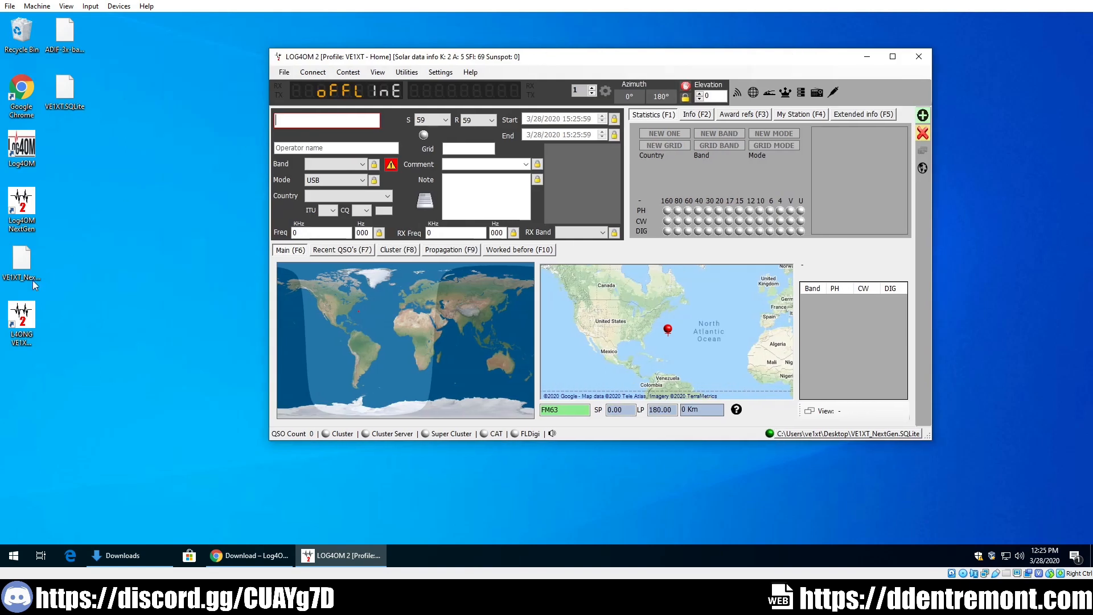
click(37, 319)
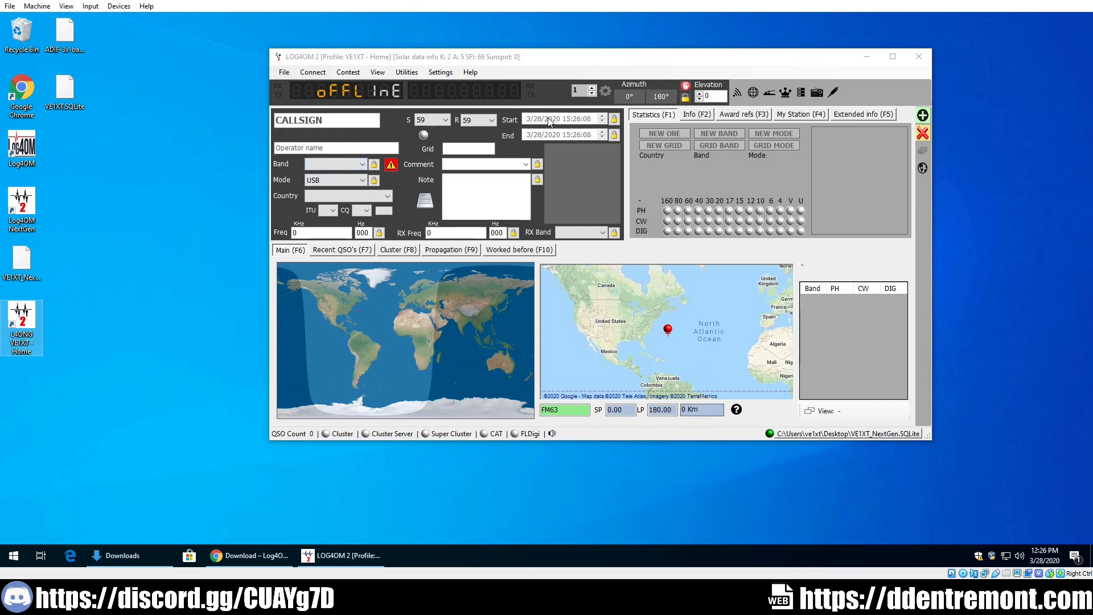
- Maximise the main window and show the list of recent QSOs
click(892, 57)
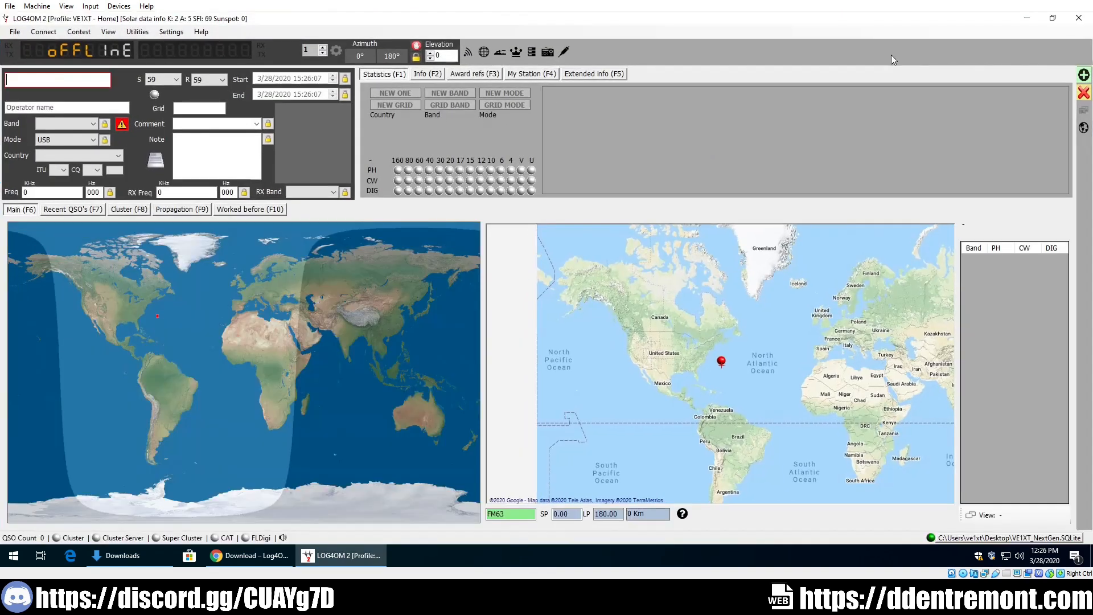
click(89, 212)
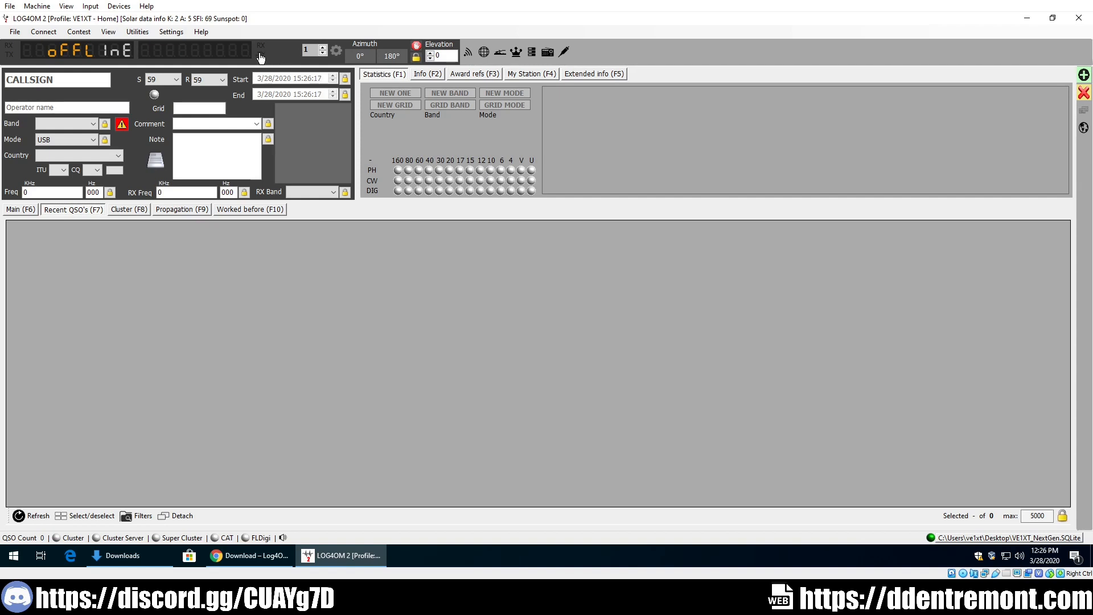
- Open the ADIF import and load ADIF-3x-backup-2020-03-23.adi from the Desktop
click(15, 33)
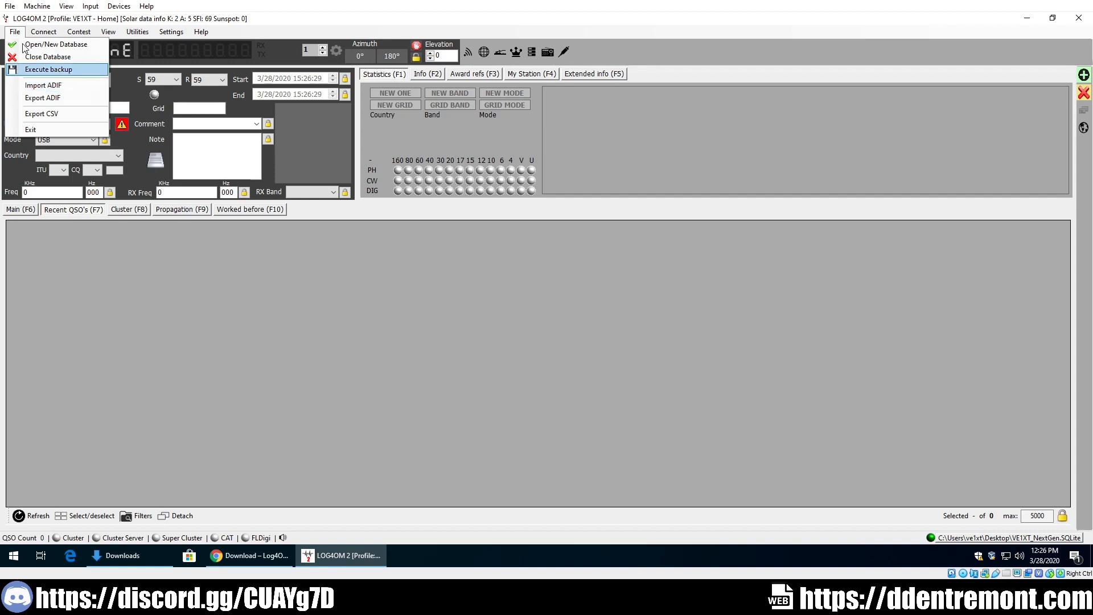
click(27, 88)
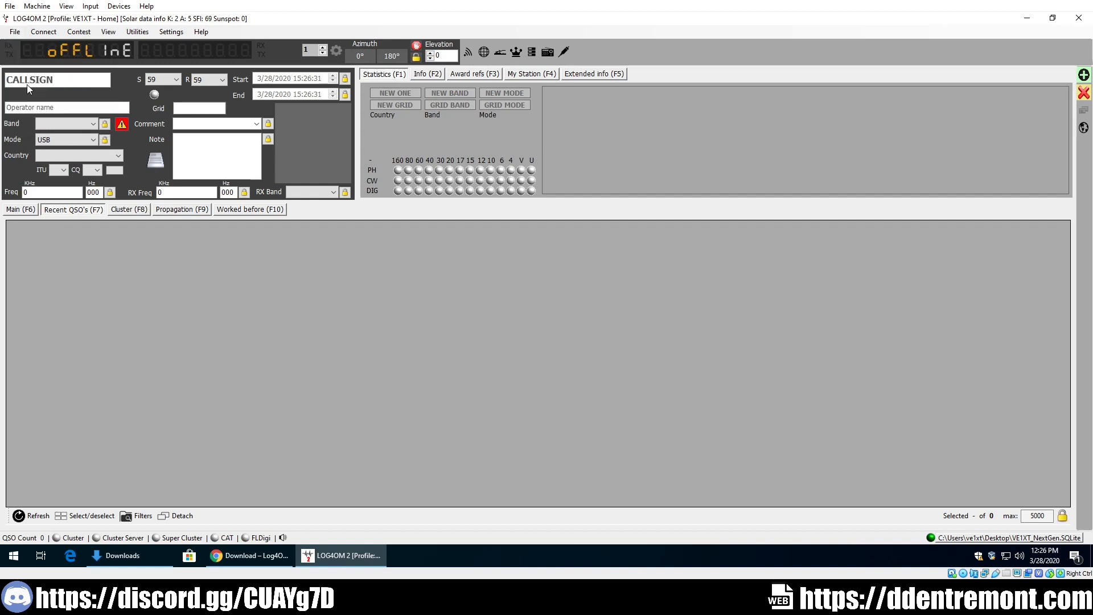
click(423, 68)
click(227, 142)
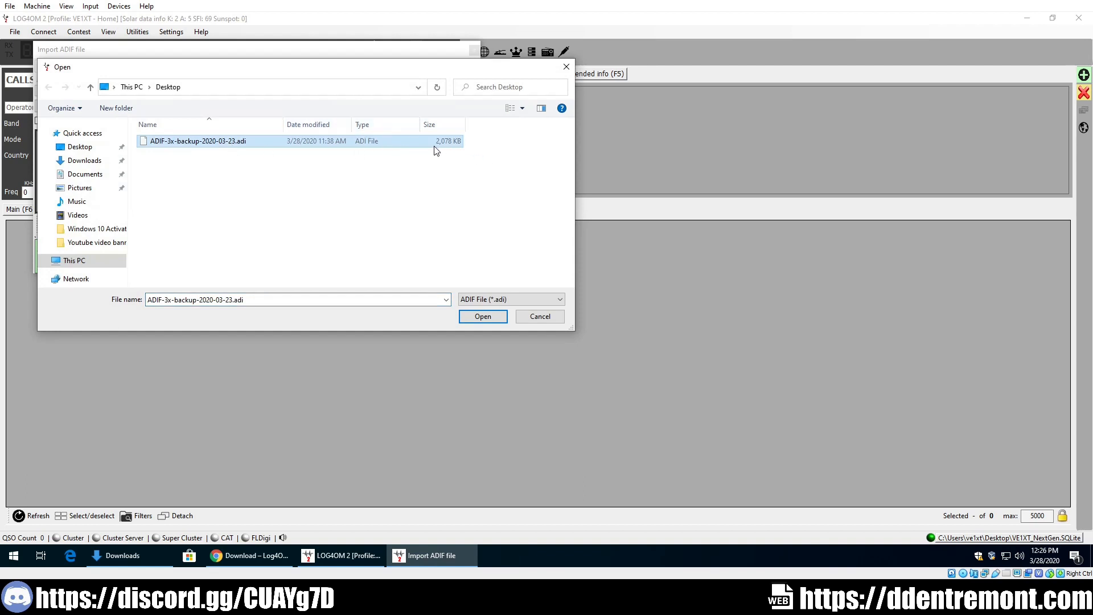
click(483, 317)
- Look through the apply, suggest and skip choices for quality check corrections in the ADIF import
click(154, 115)
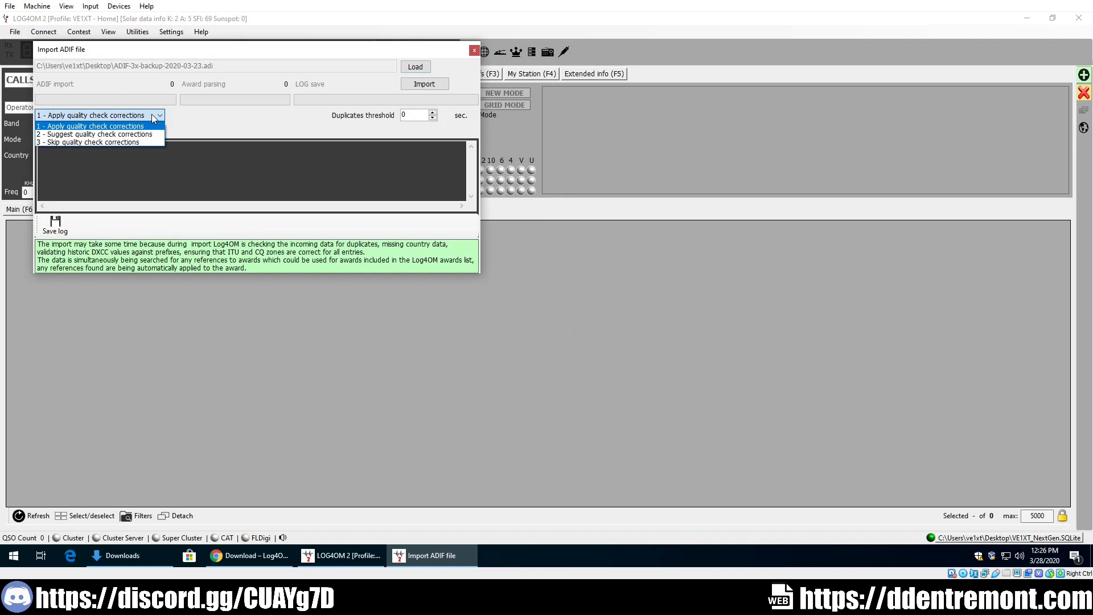
click(153, 116)
click(153, 115)
click(162, 113)
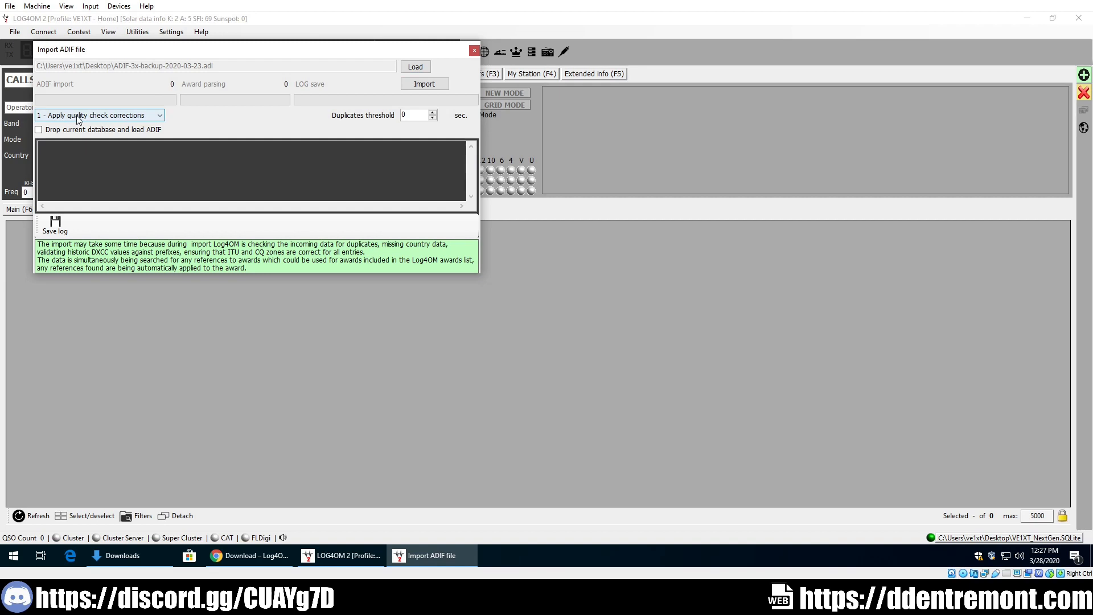
click(119, 117)
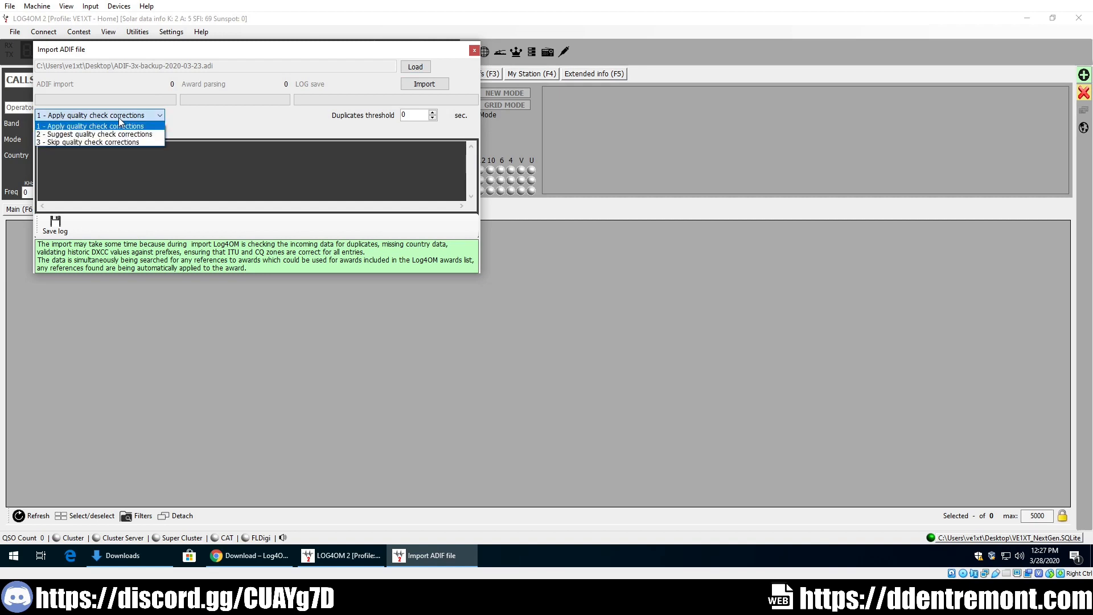
click(119, 117)
click(117, 117)
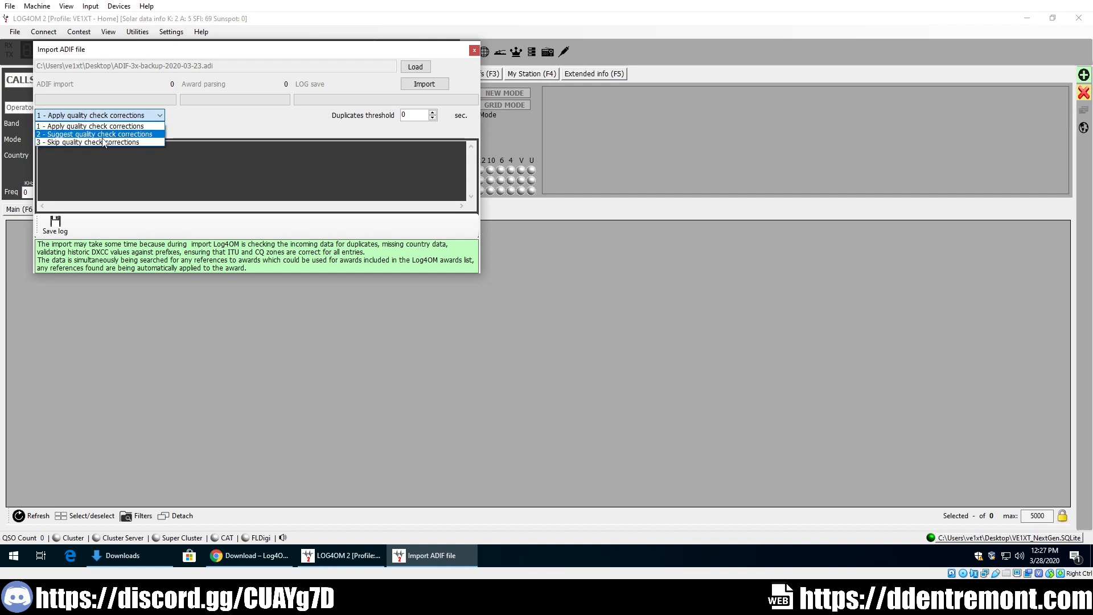
click(72, 126)
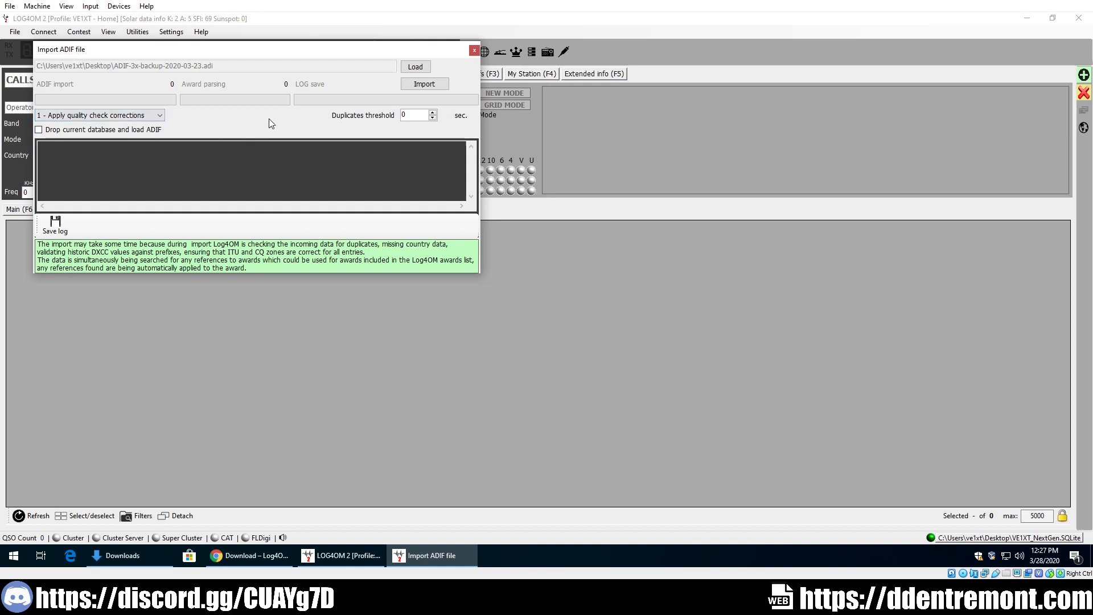
- Import the loaded ADIF file with the option "1 - Apply quality check corrections"
click(156, 114)
click(157, 117)
click(155, 115)
click(153, 125)
click(425, 84)
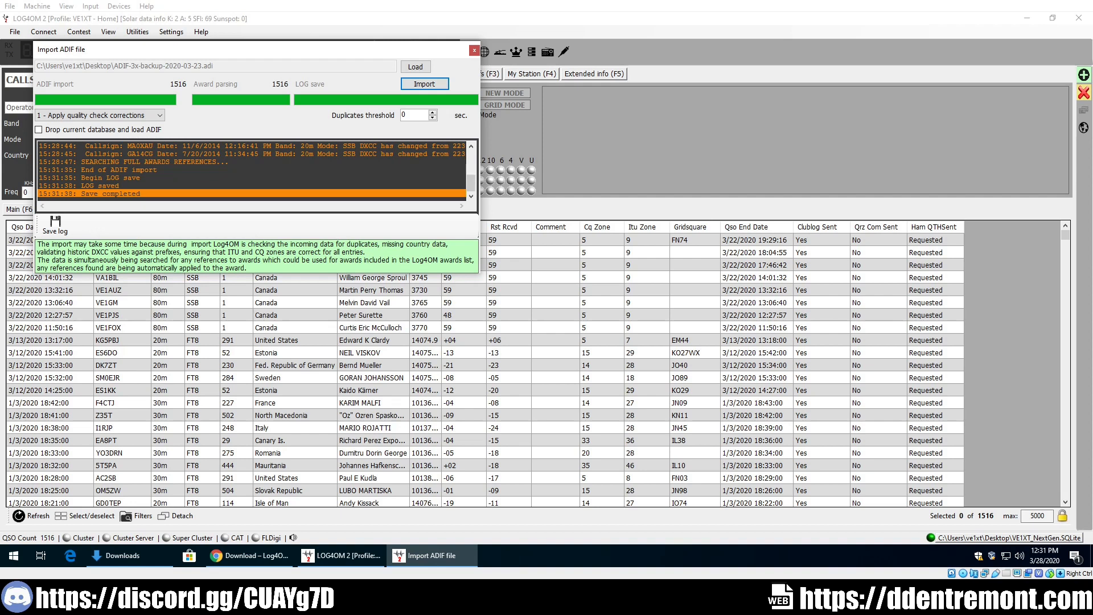
- Save the import log as a text file named "log" on the Desktop and close the ADIF import
click(55, 225)
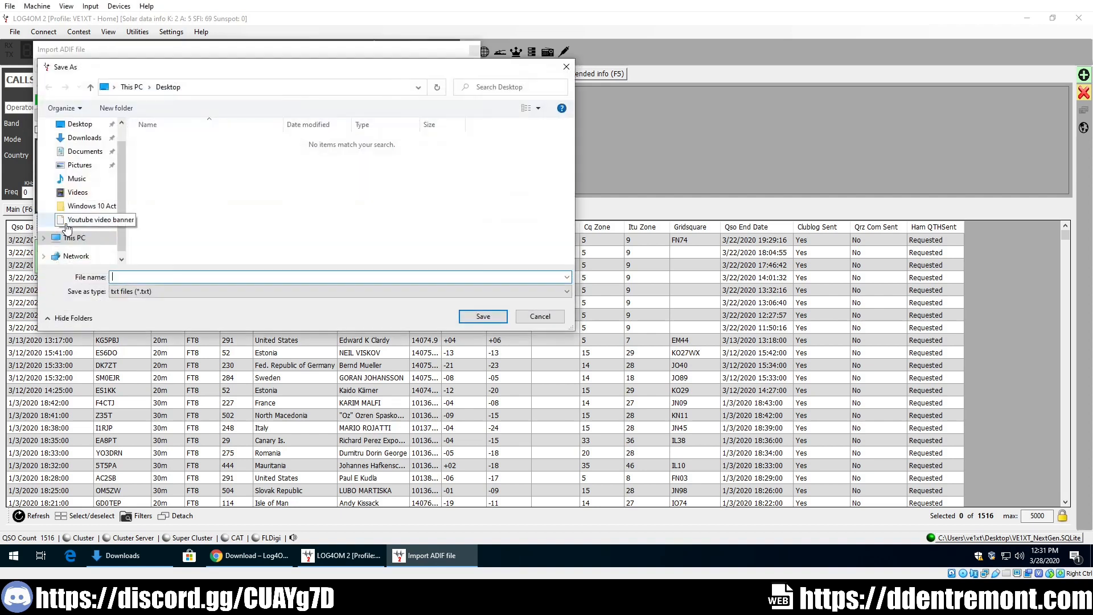
text(log)
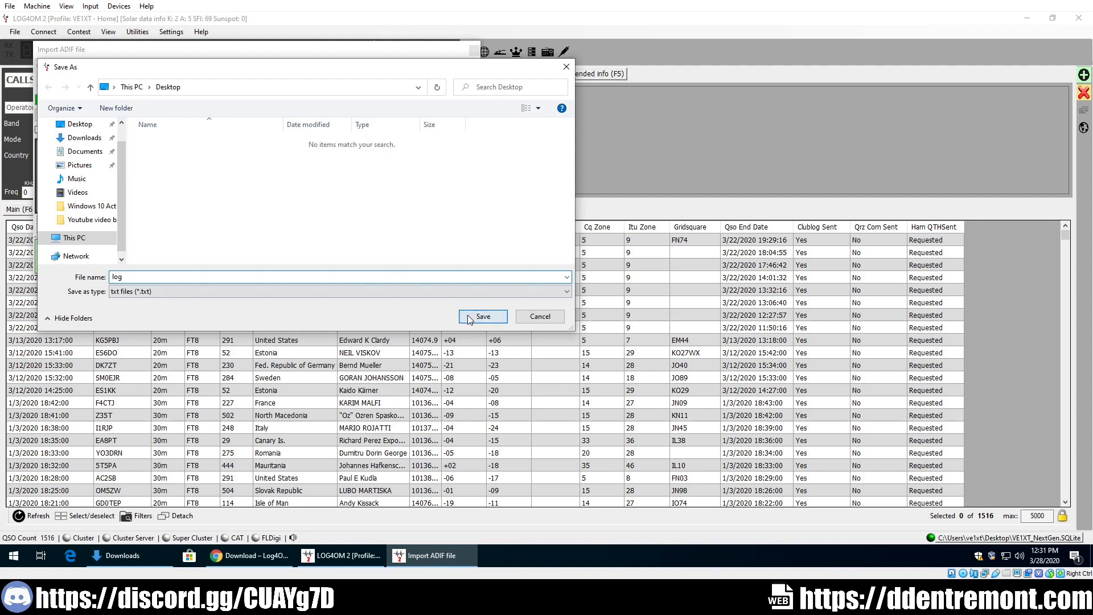
click(469, 318)
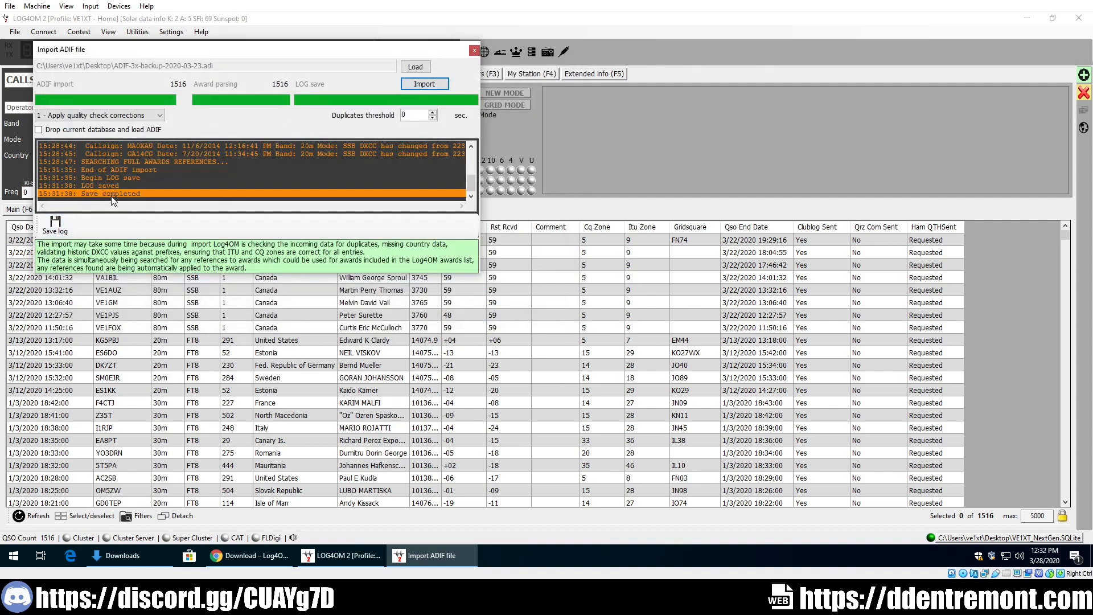
click(474, 51)
- Look through the imported contacts in the recent QSO list and select the most recent one
scroll(413, 308, down, 10)
scroll(413, 308, down, 12)
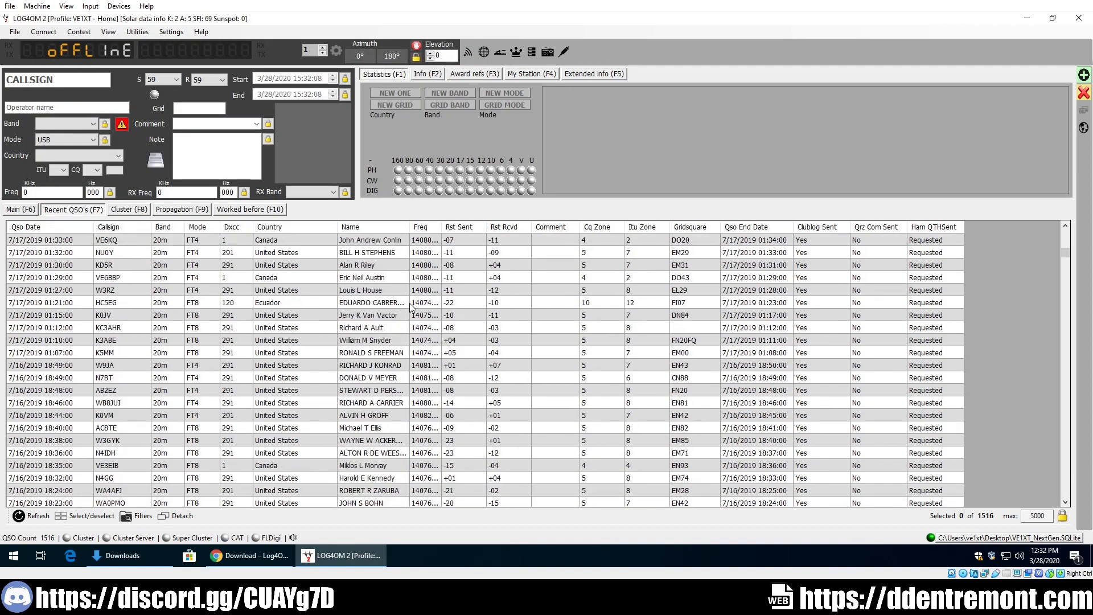
click(412, 308)
scroll(502, 302, down, 10)
scroll(502, 302, up, 15)
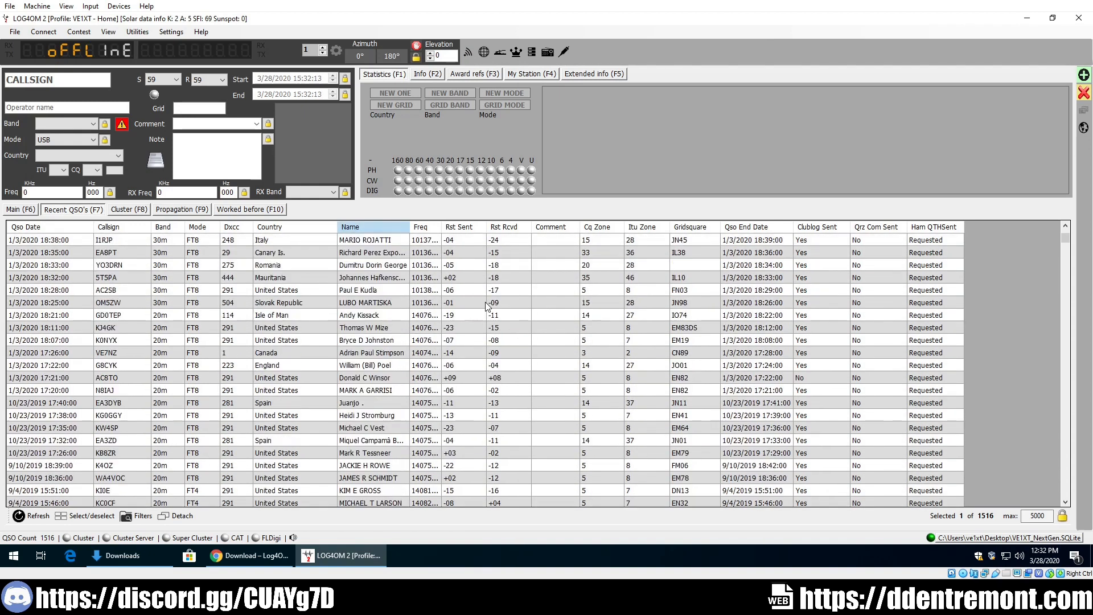
scroll(487, 306, up, 5)
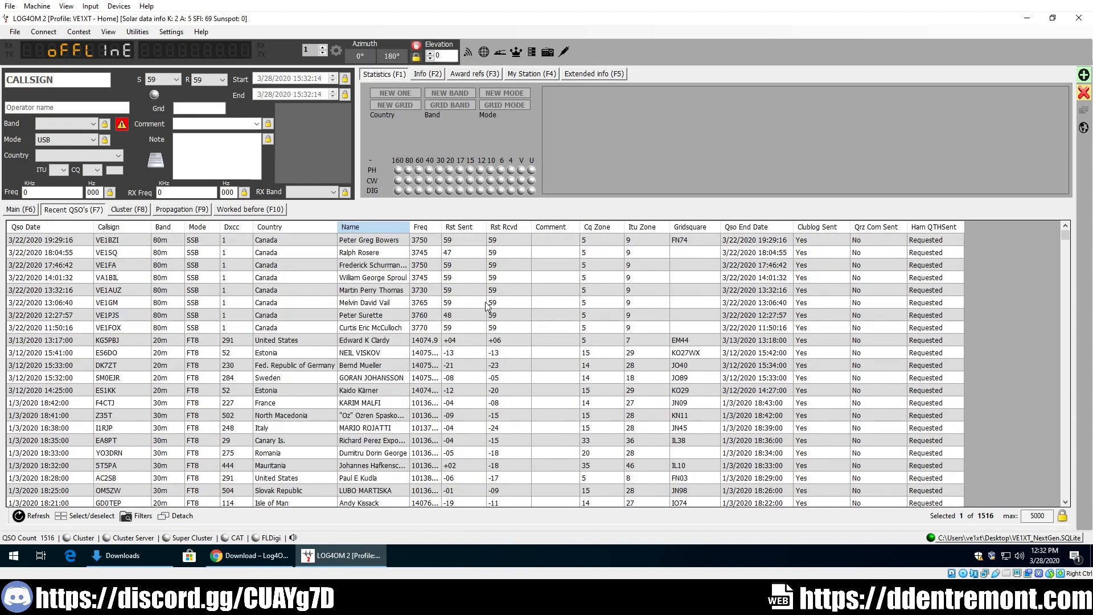
click(493, 242)
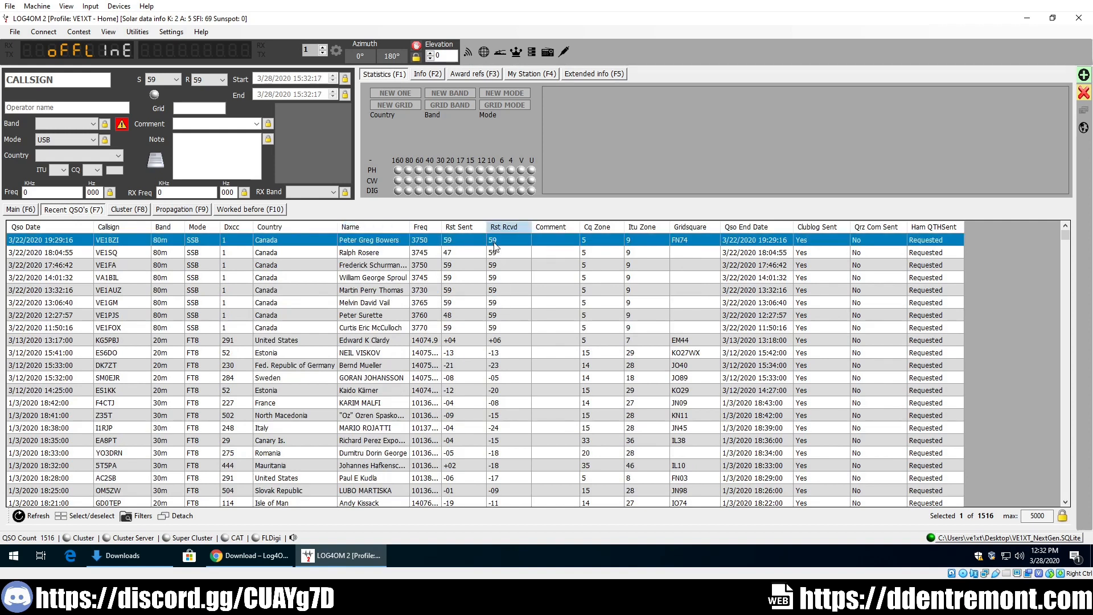